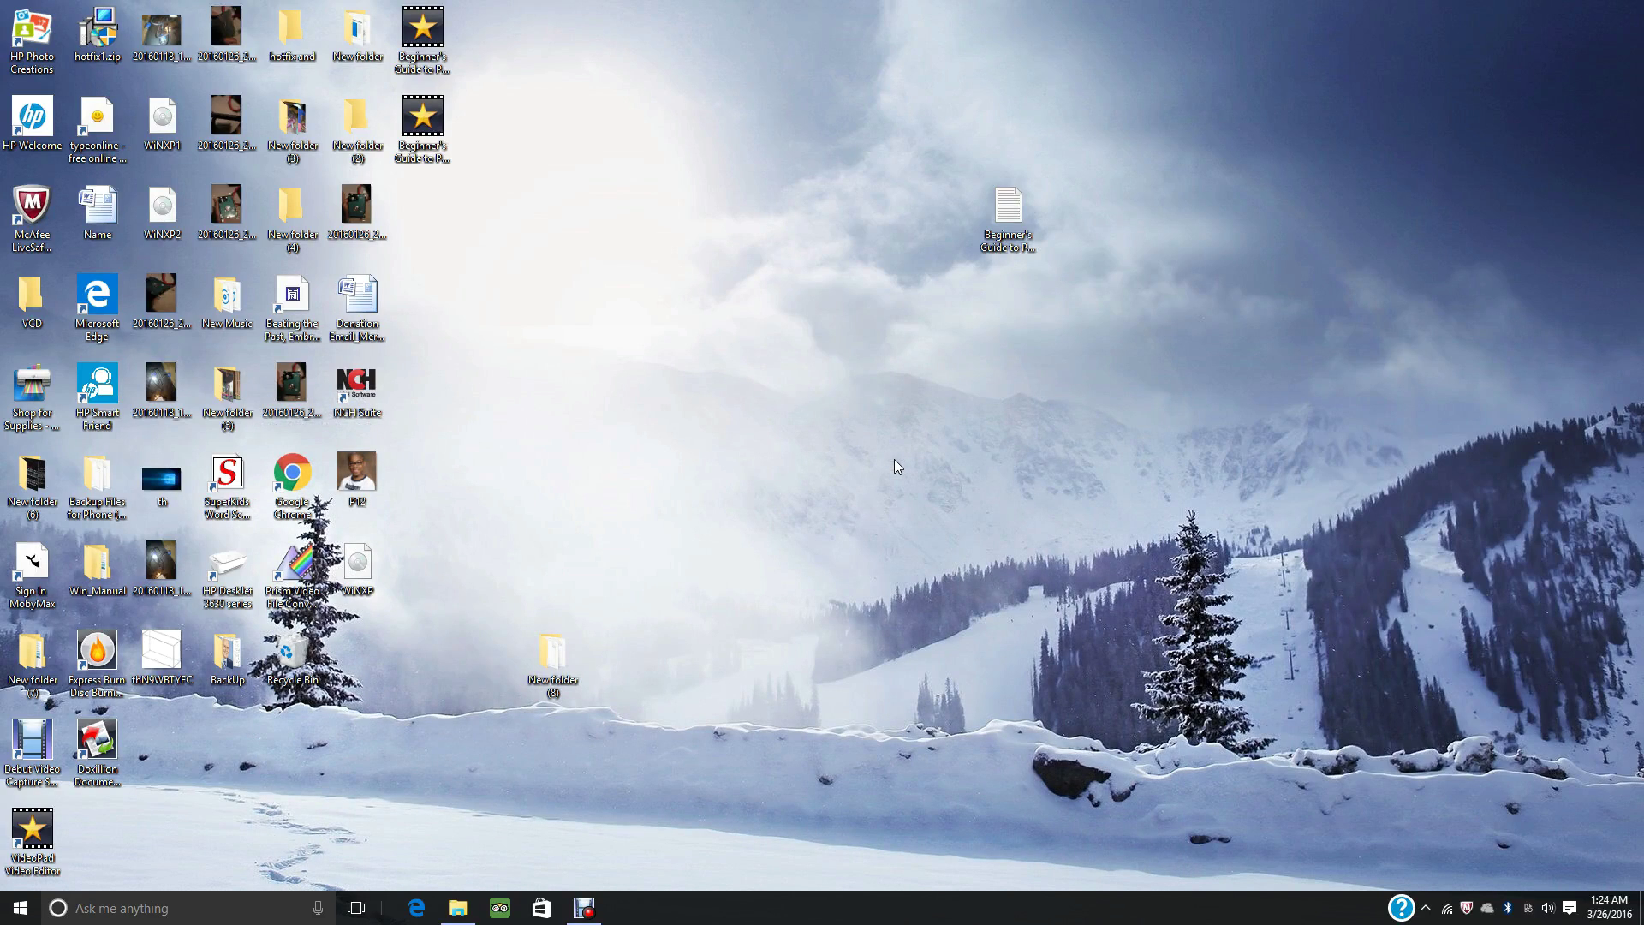
- Bring up the Run box with Win+R and dismiss it without running anything
key("super+r")
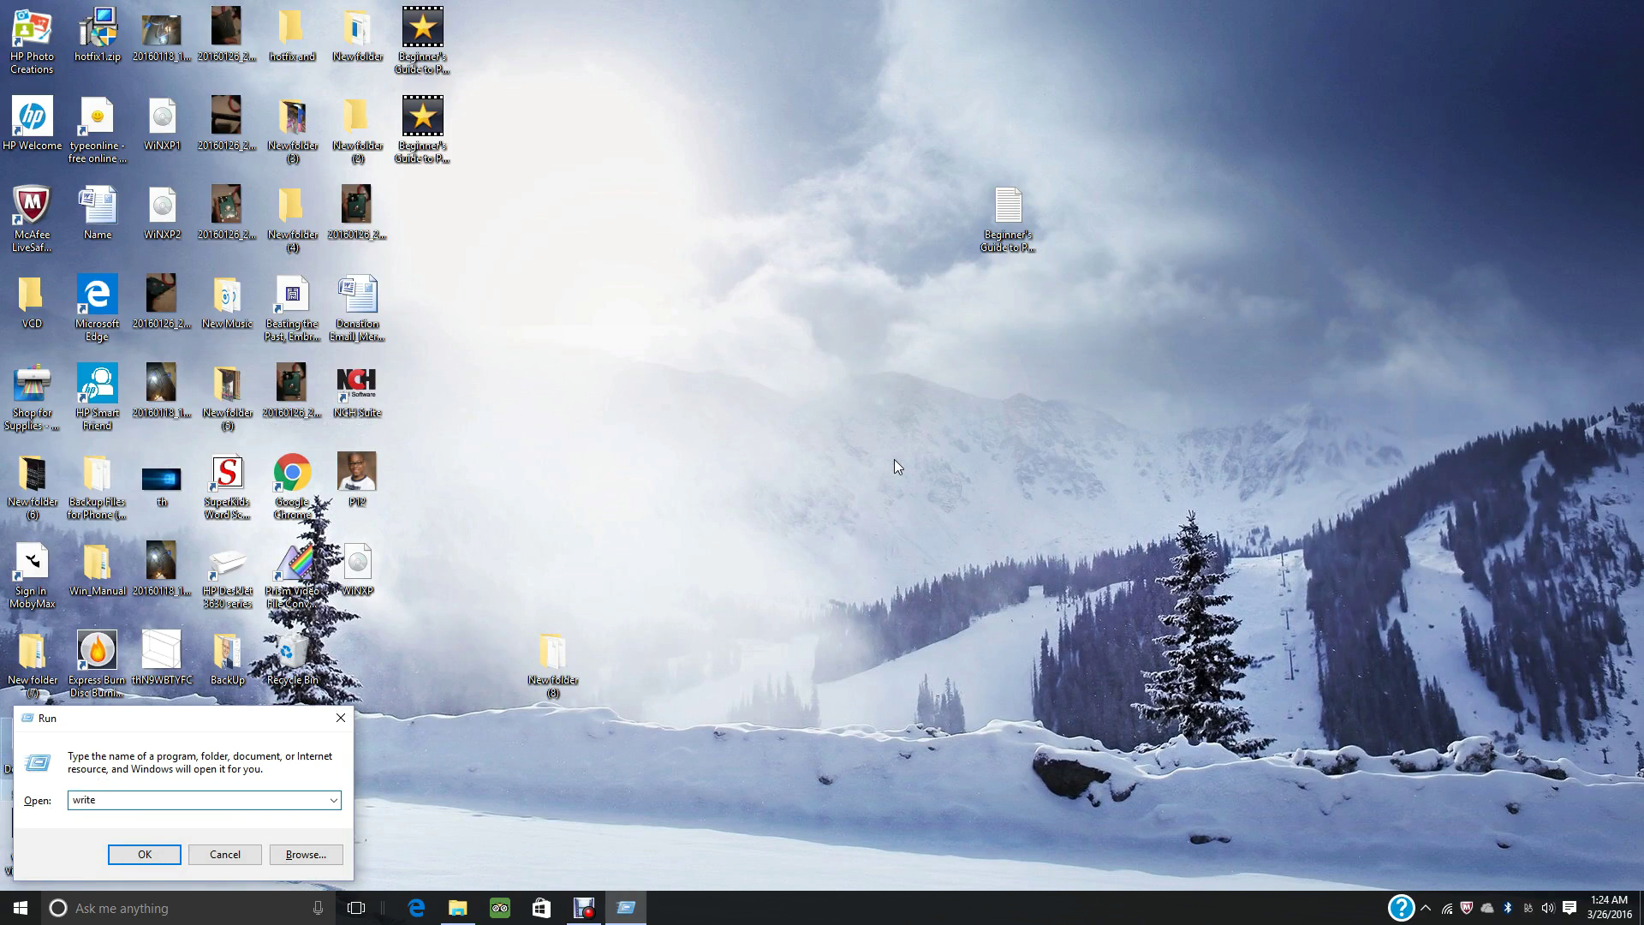
key("Escape")
- Go to getintopc.com in Edge and run a site search for 'Windows 7 Live CD'
left_click(420, 910)
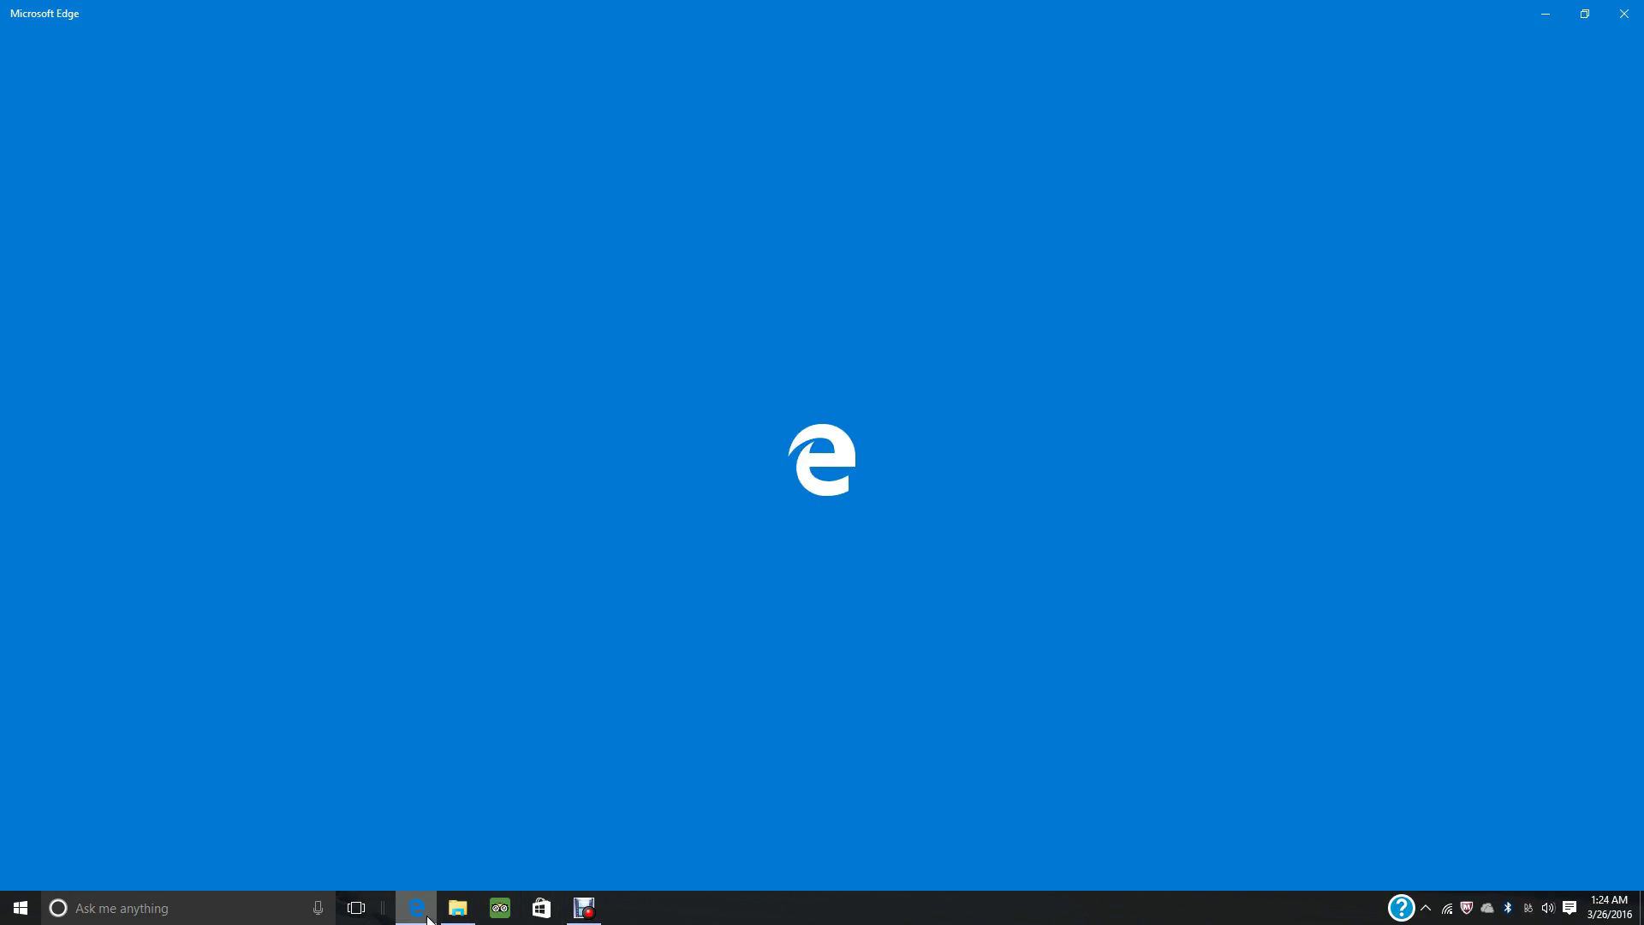
type("getintopc.com/")
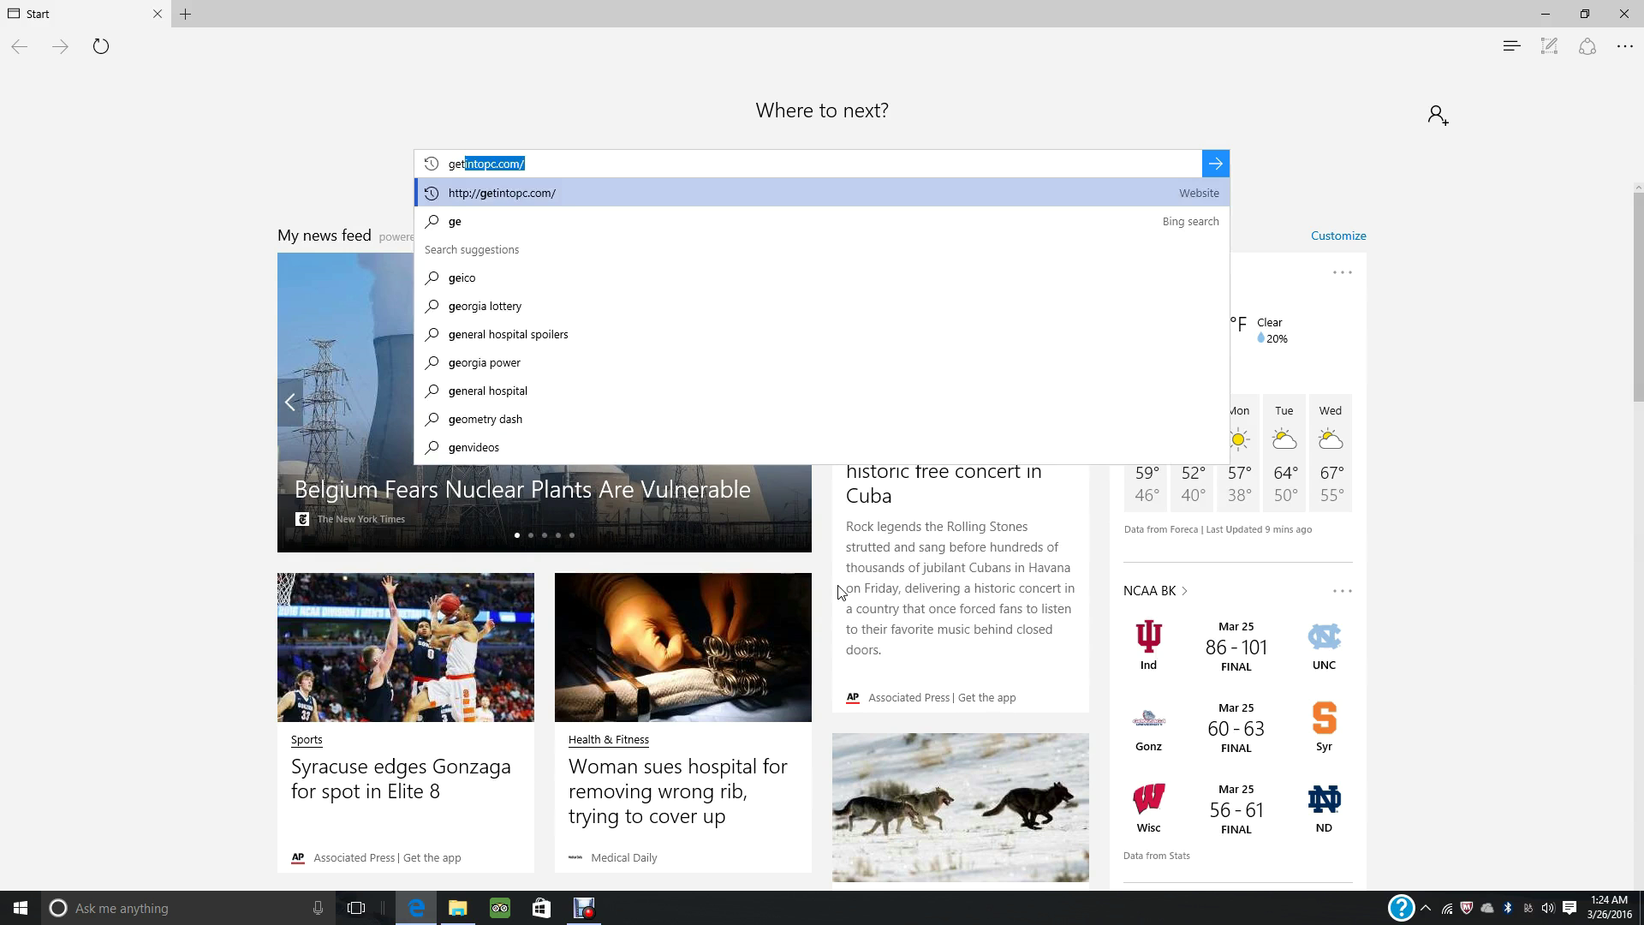
key("Return")
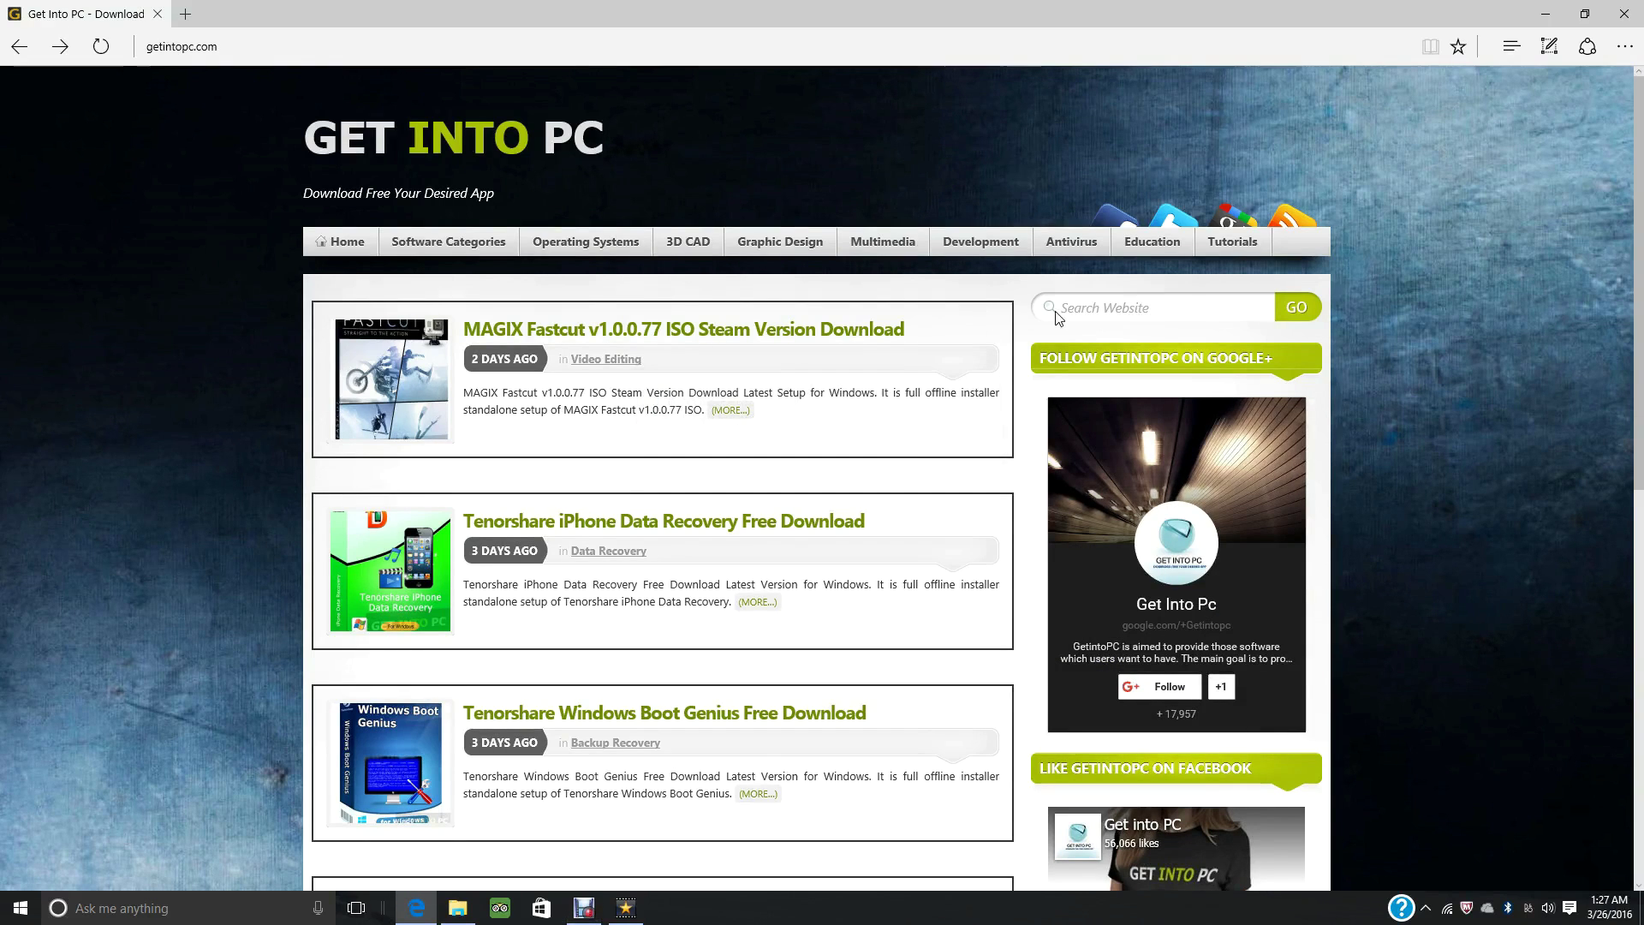
left_click(1192, 305)
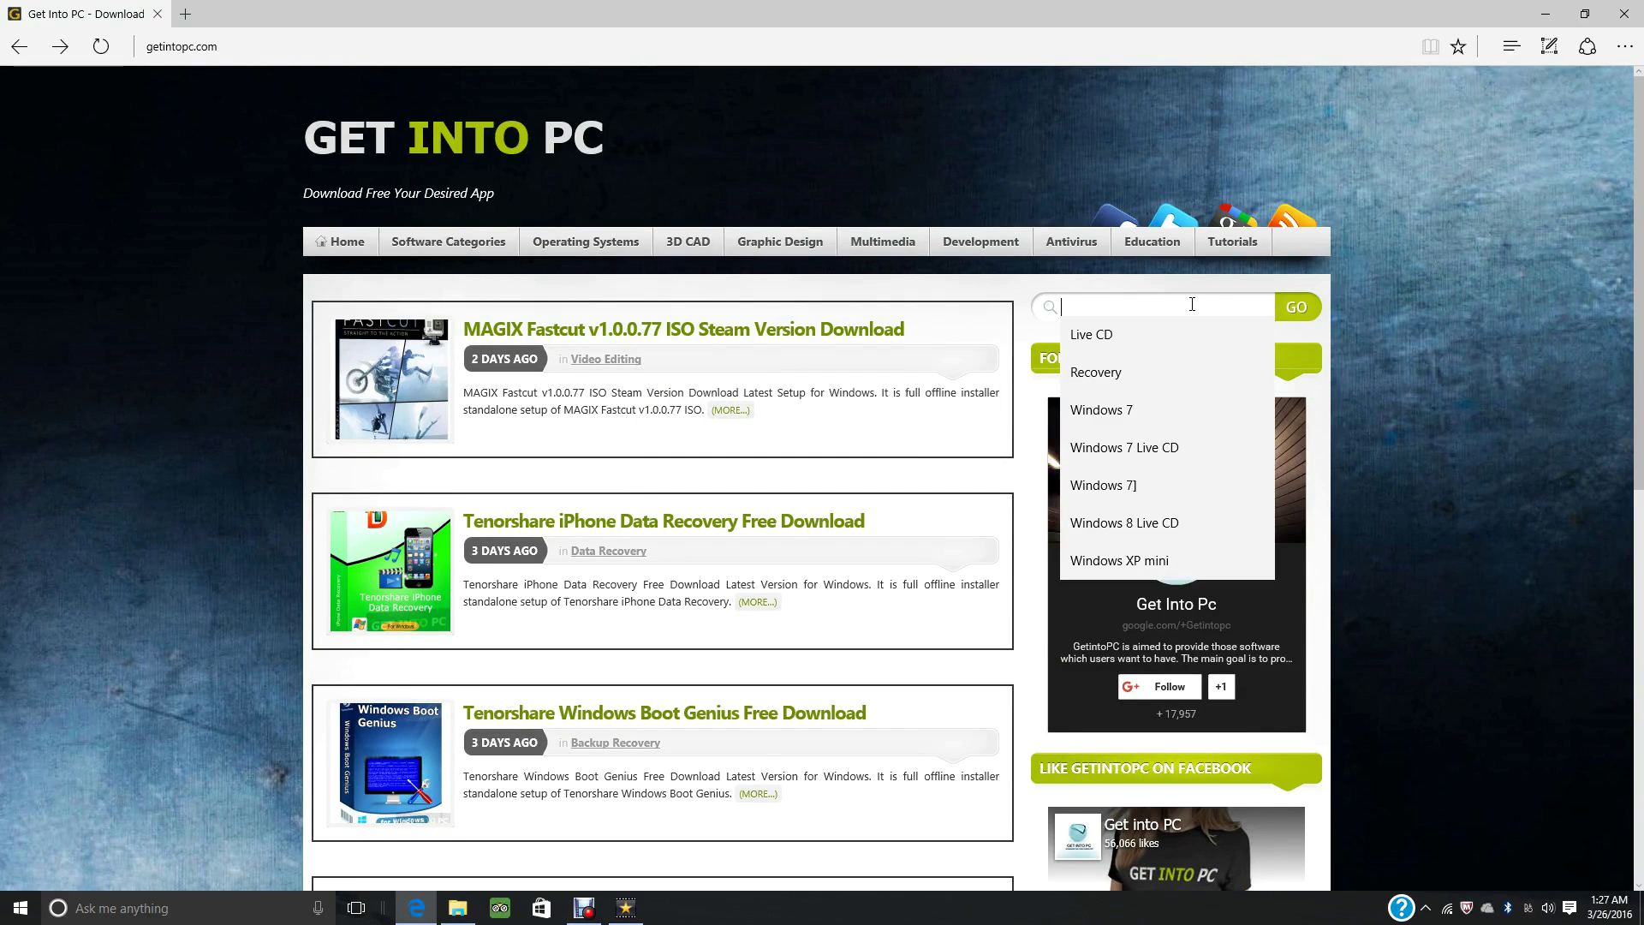
type("Windows")
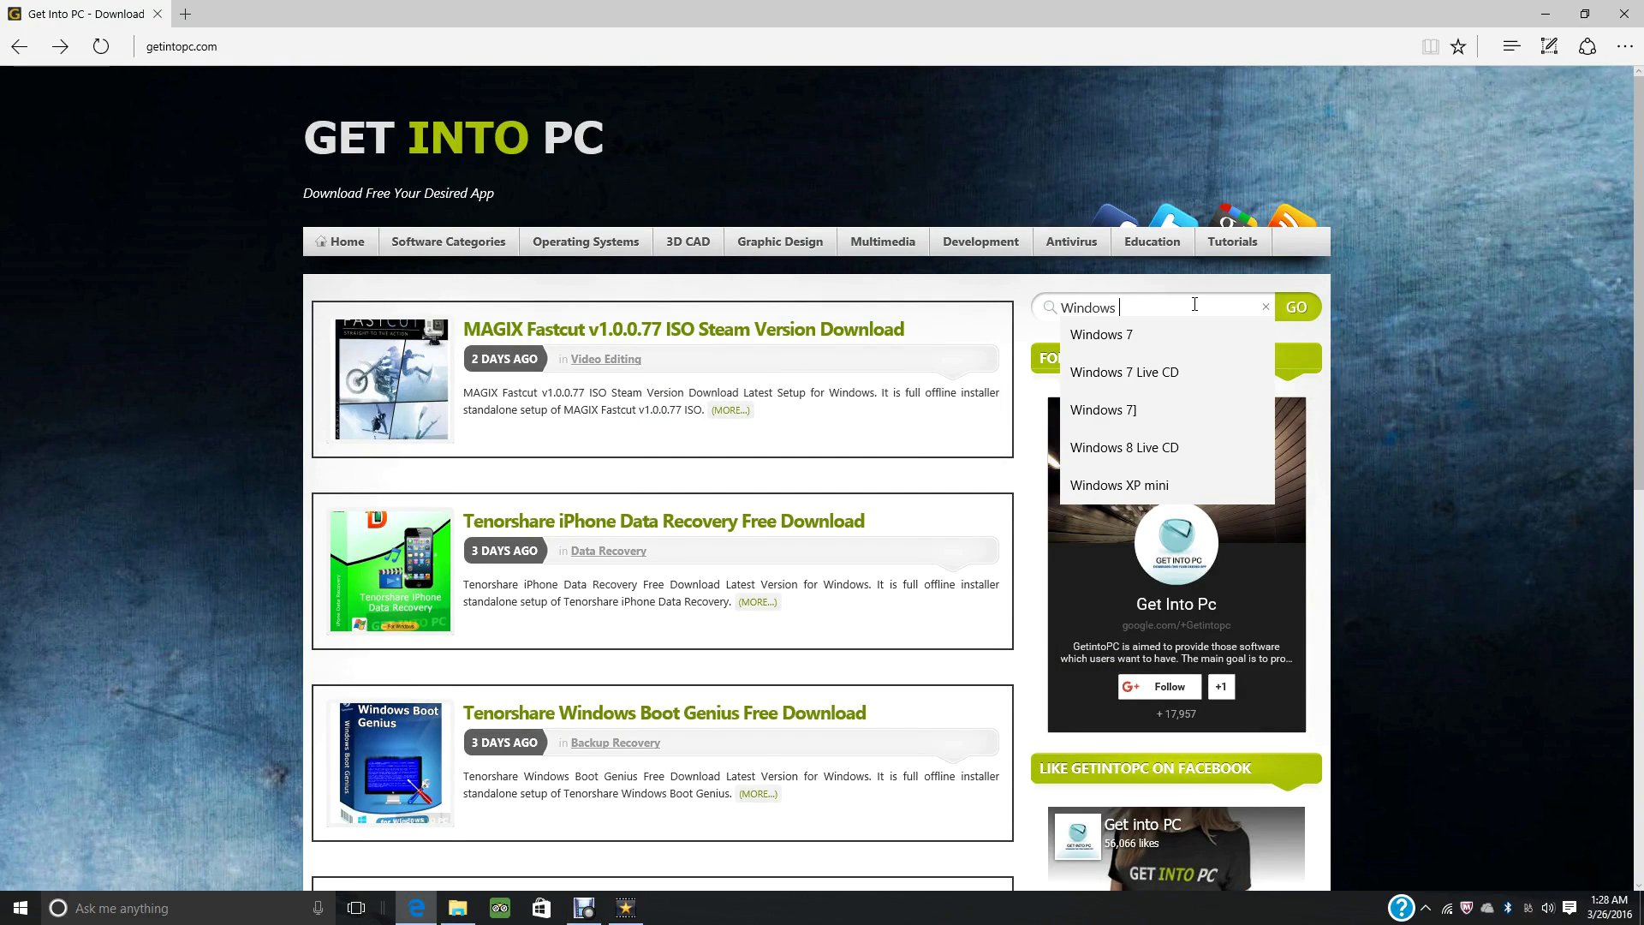
type("7 Live CD")
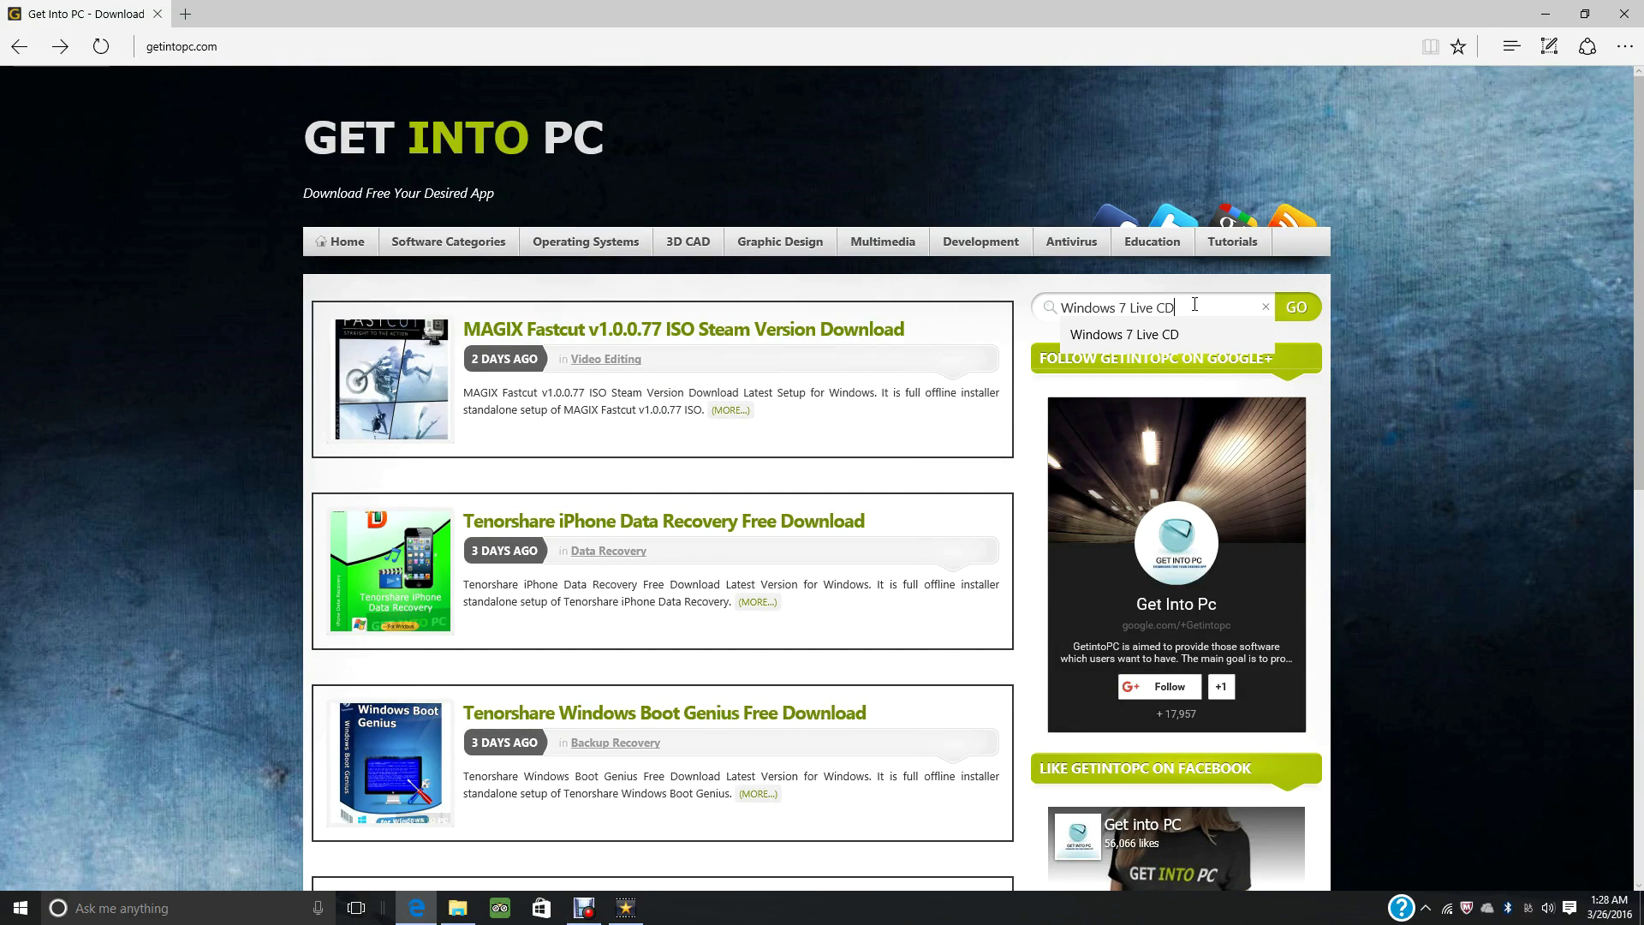
key("Return")
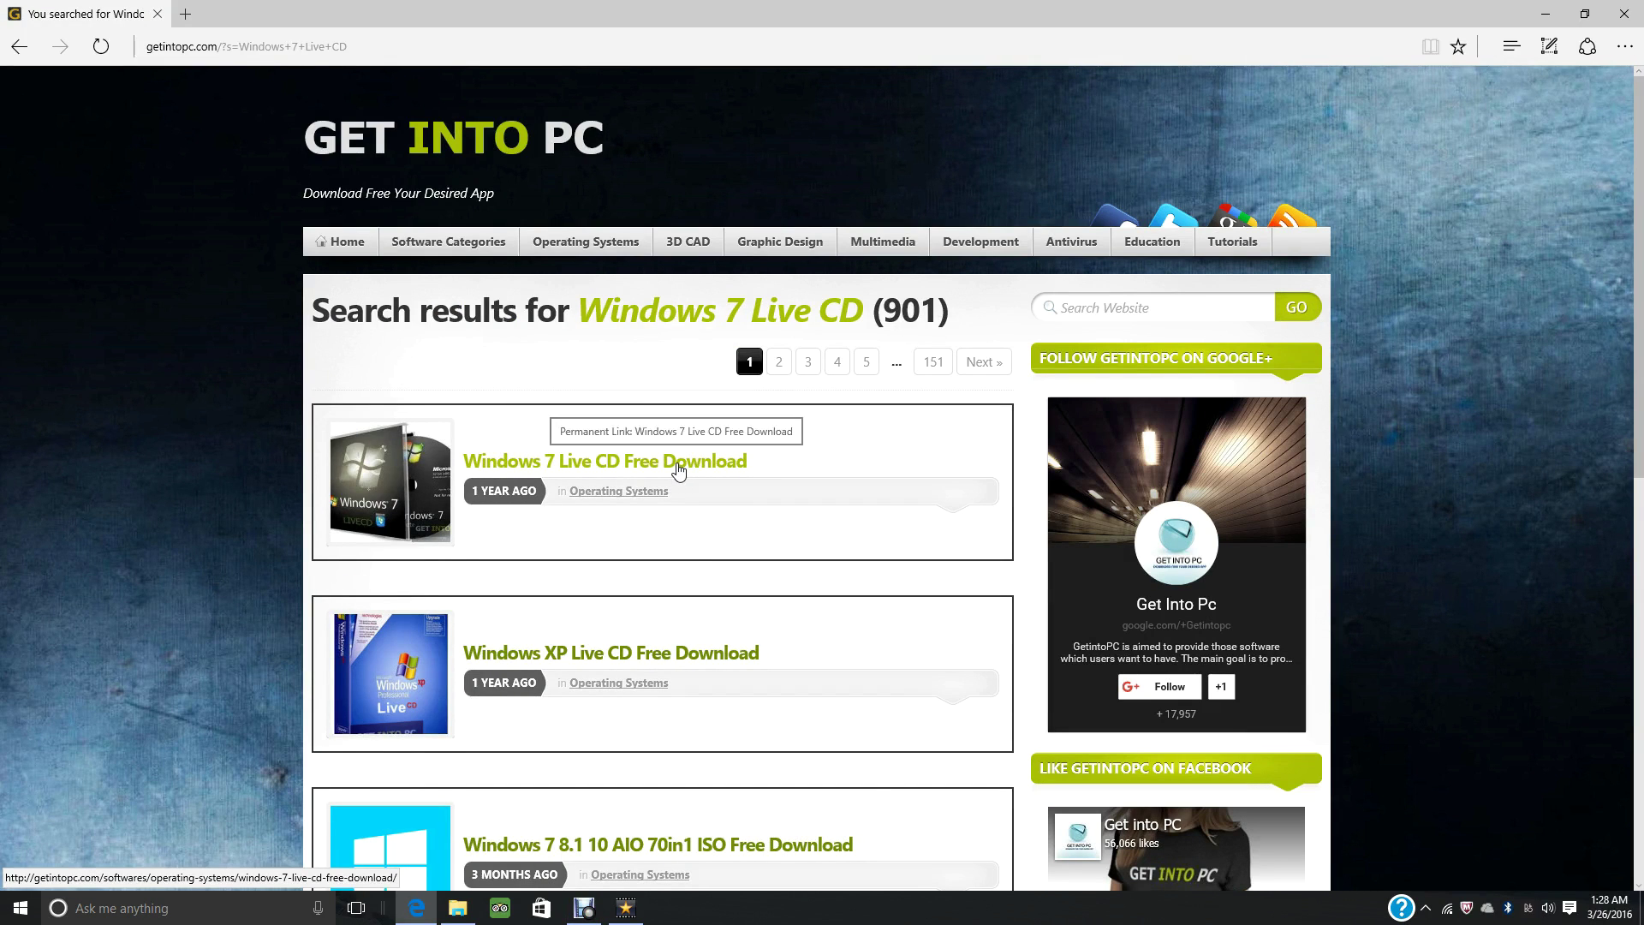
- Open the 'Windows 7 Live CD Free Download' search result
left_click(678, 468)
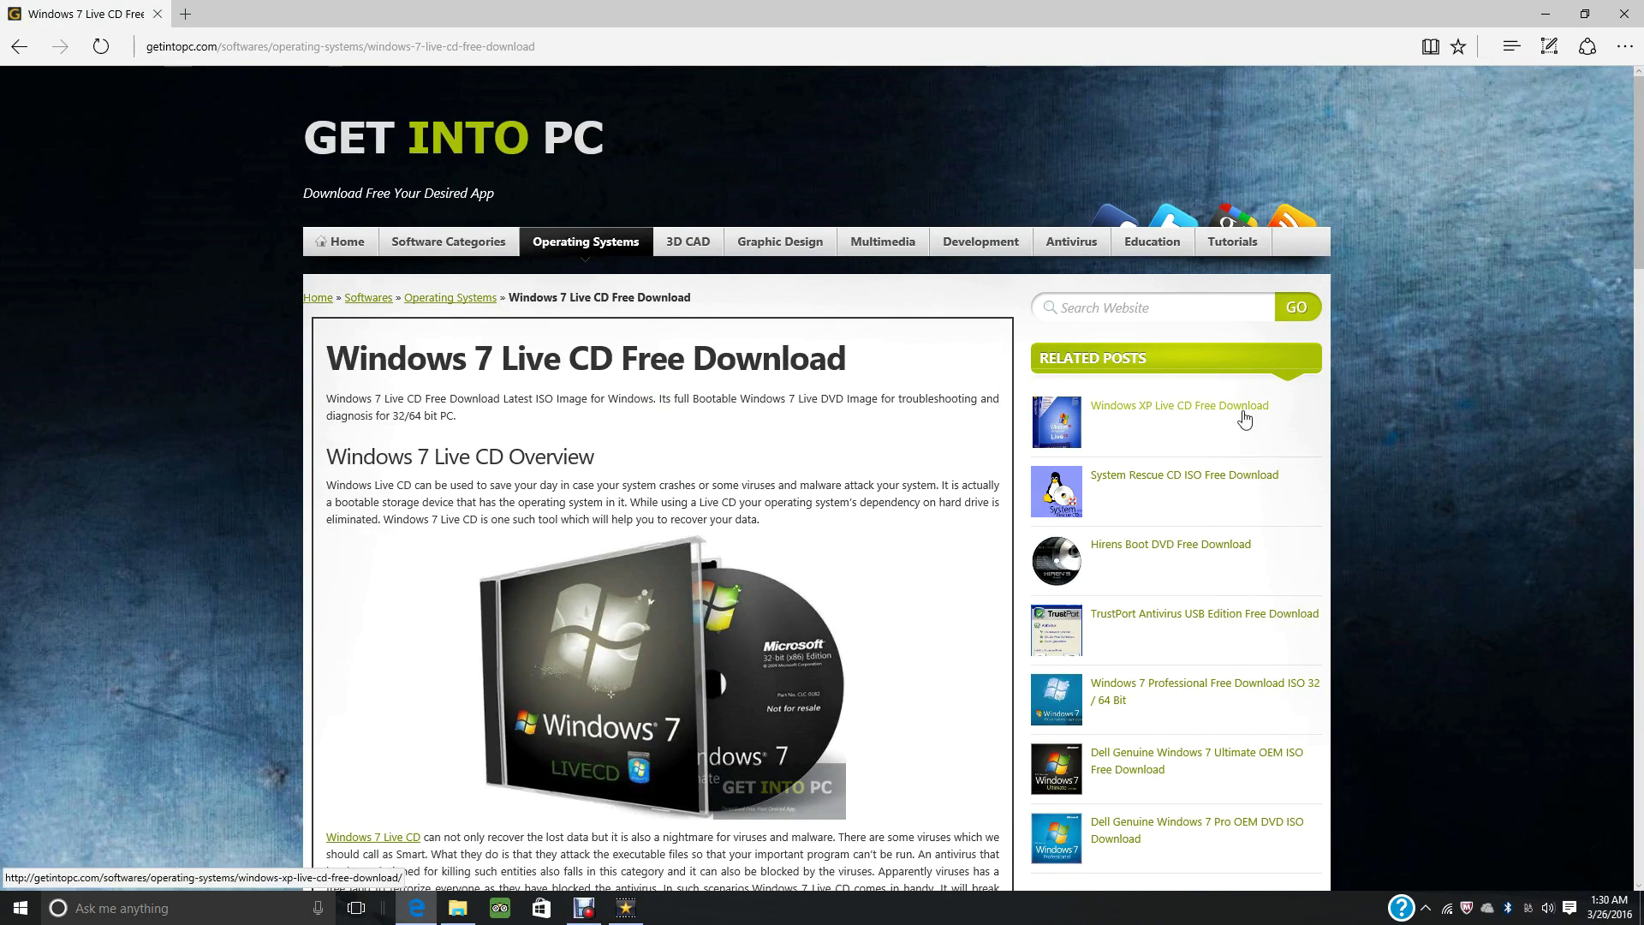
left_click_drag(1642, 192, 1643, 272)
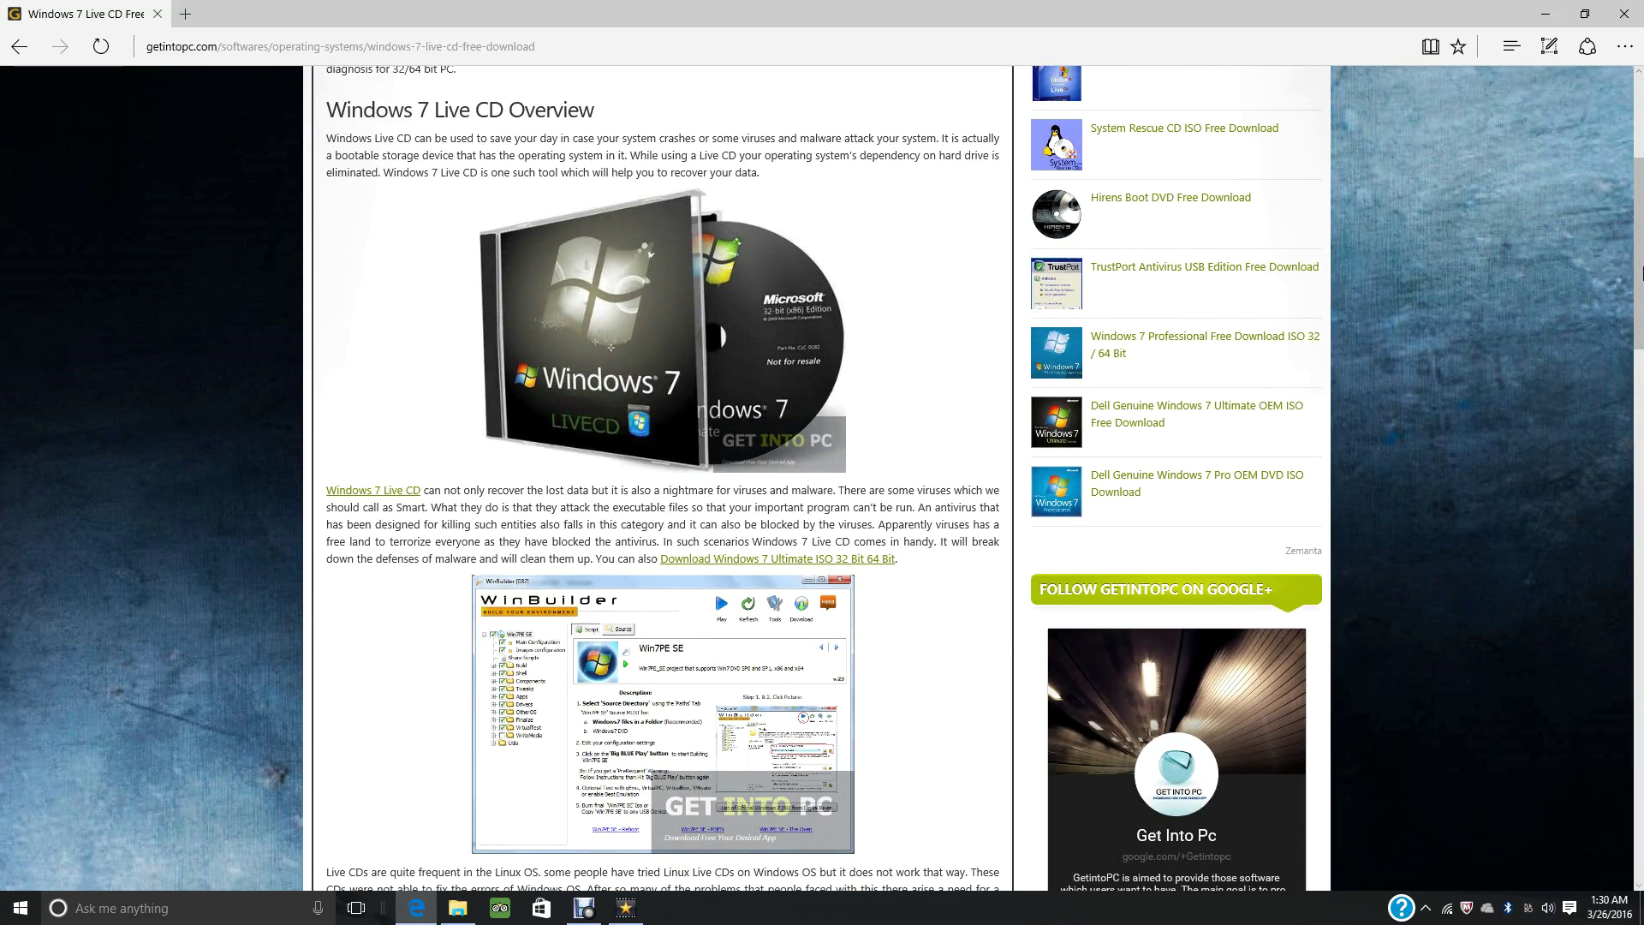
left_click_drag(1642, 273, 1625, 531)
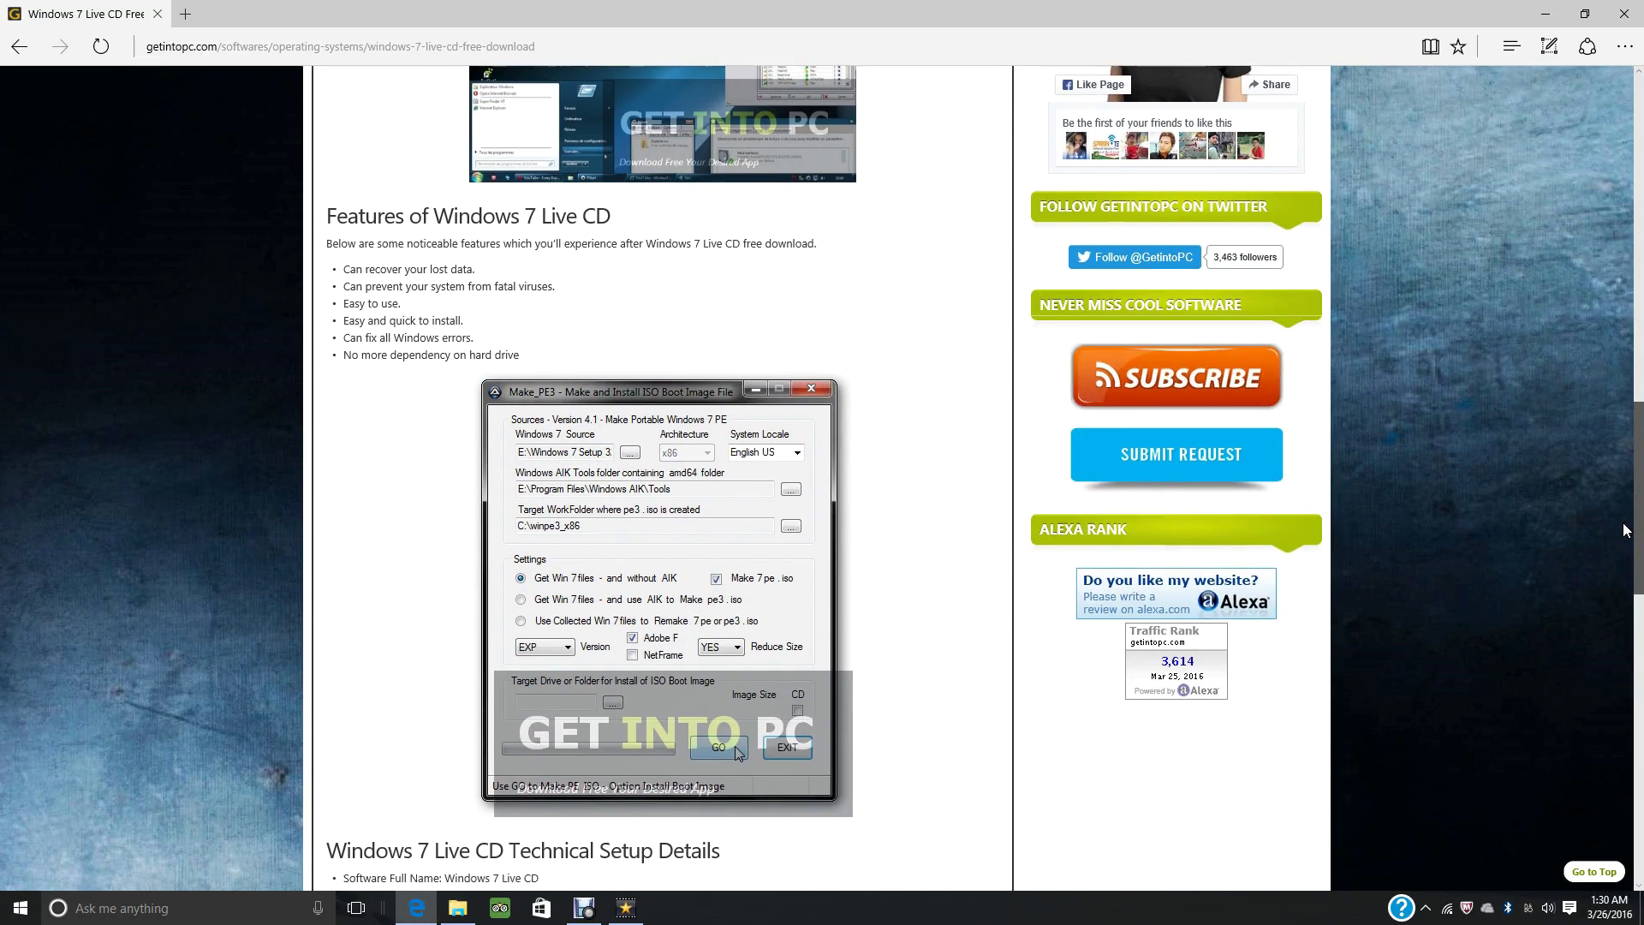
scroll(1606, 552, "down", 3)
scroll(1593, 582, "down", 2)
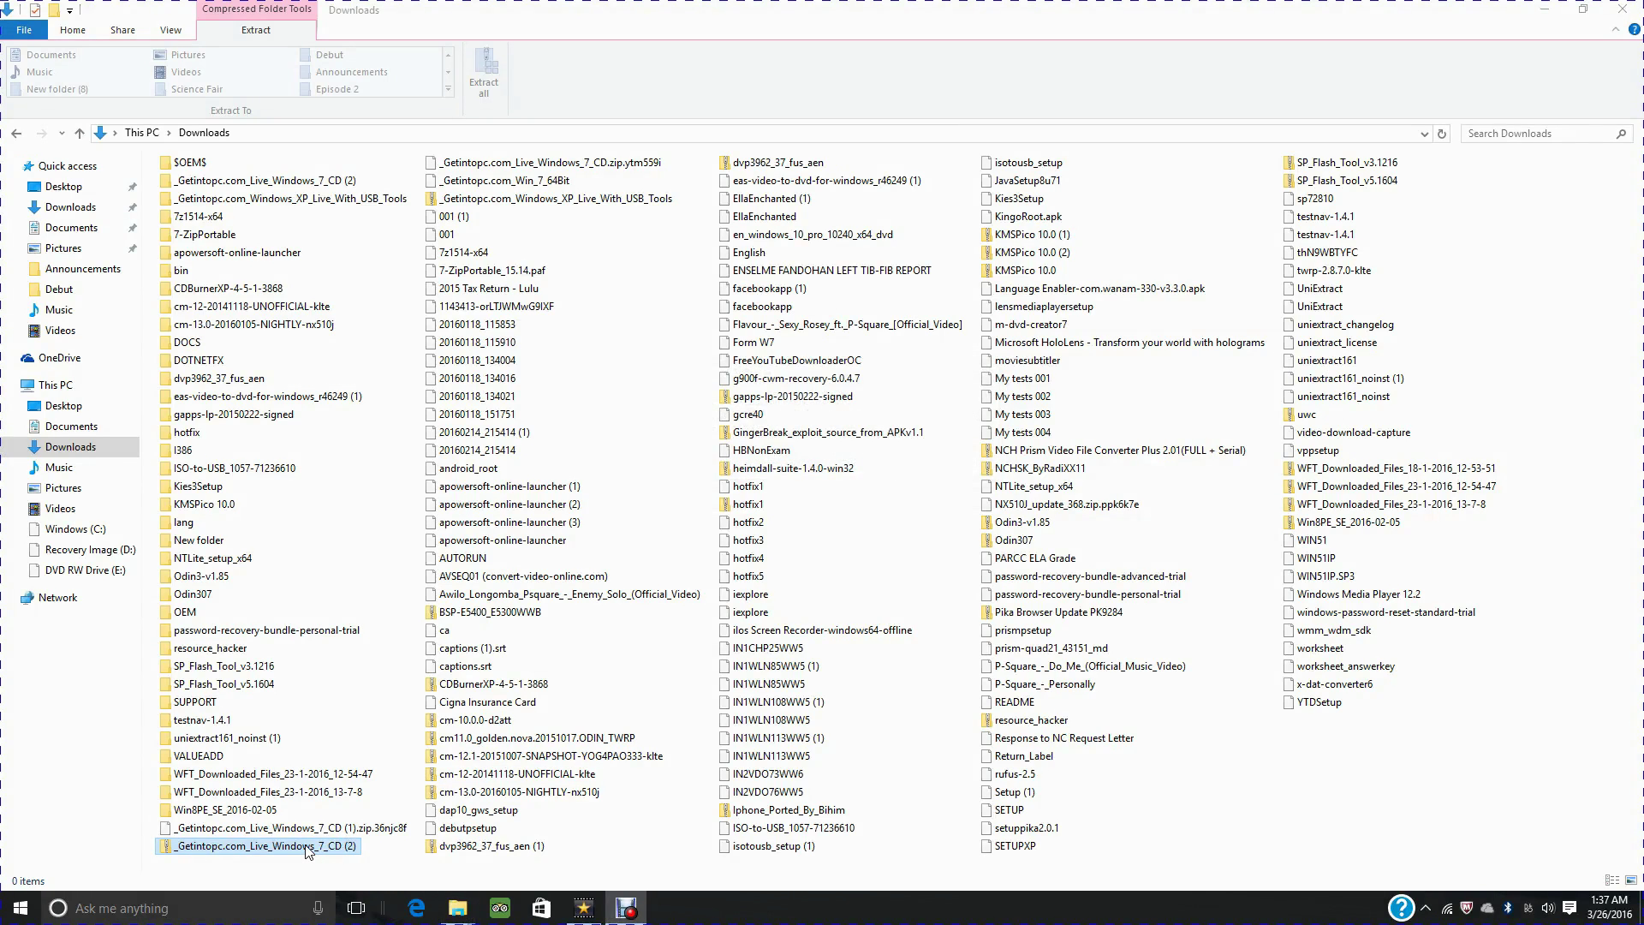
- Extract the Live Windows 7 CD zip to its proposed folder, replacing same-named files
double_click(307, 851)
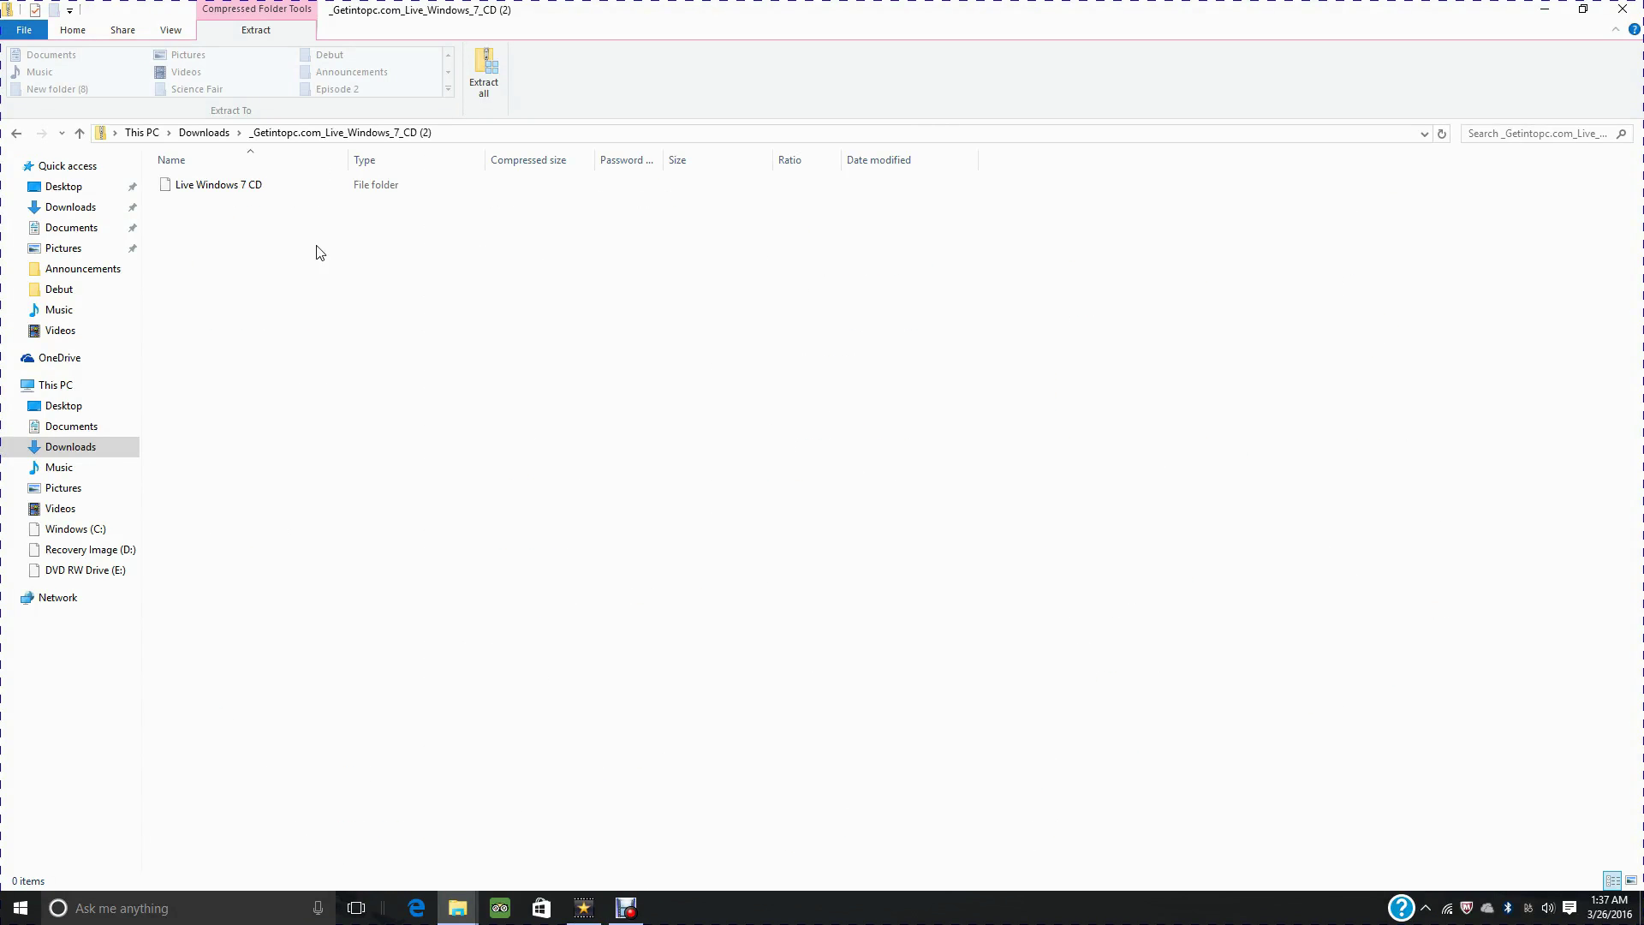
double_click(315, 183)
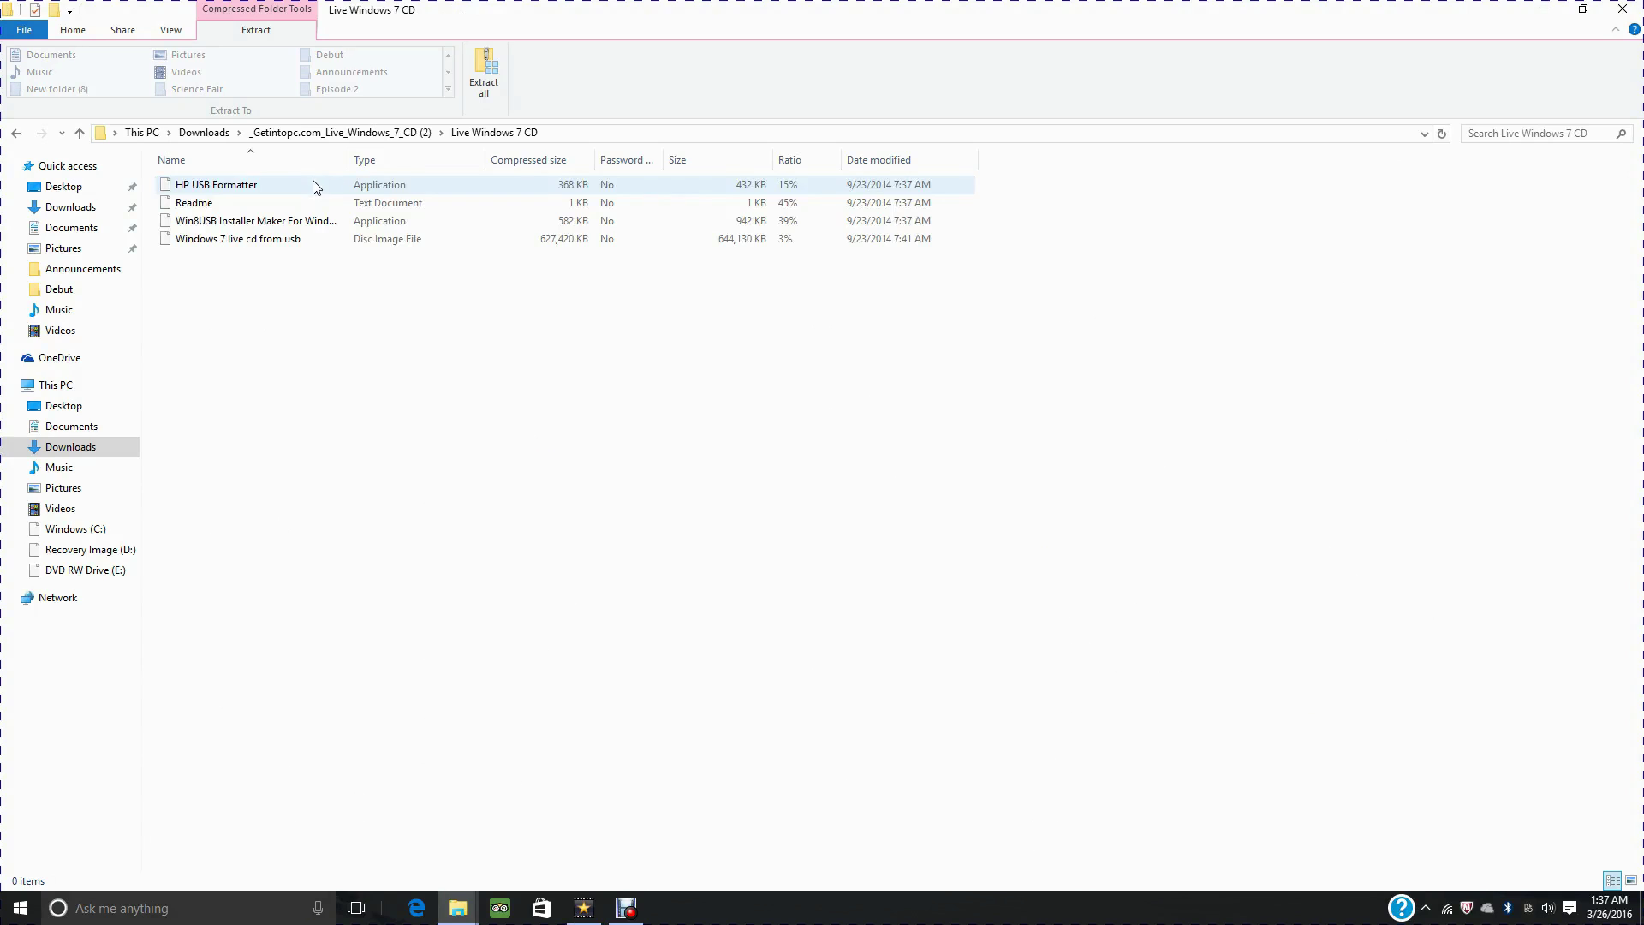
left_click(500, 76)
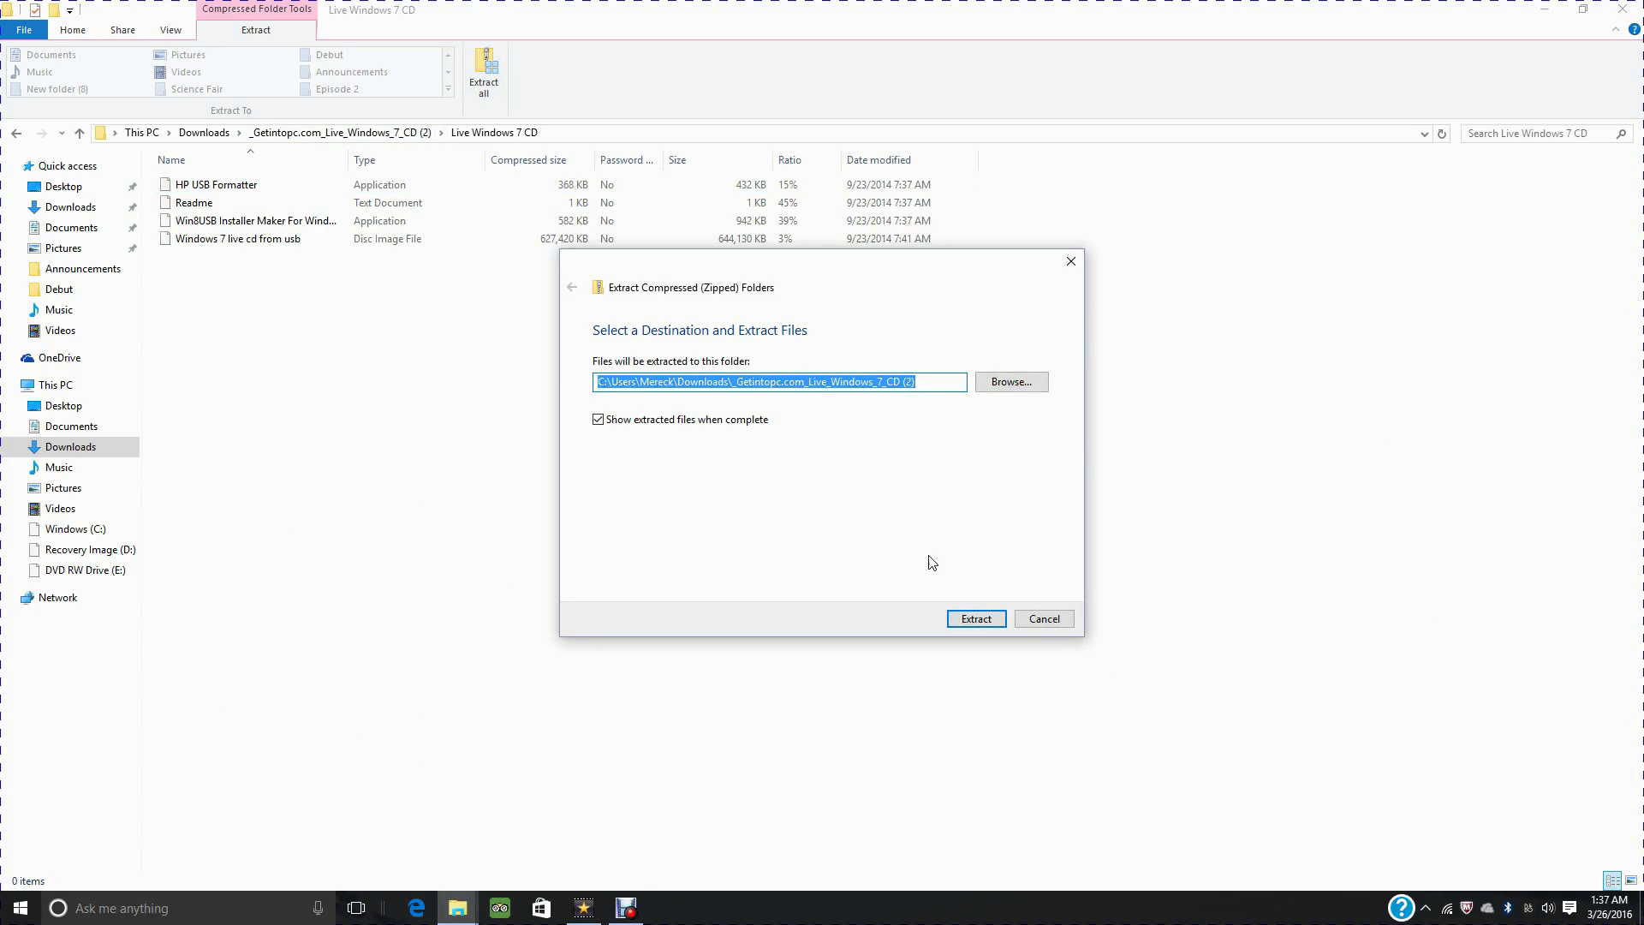
left_click(993, 620)
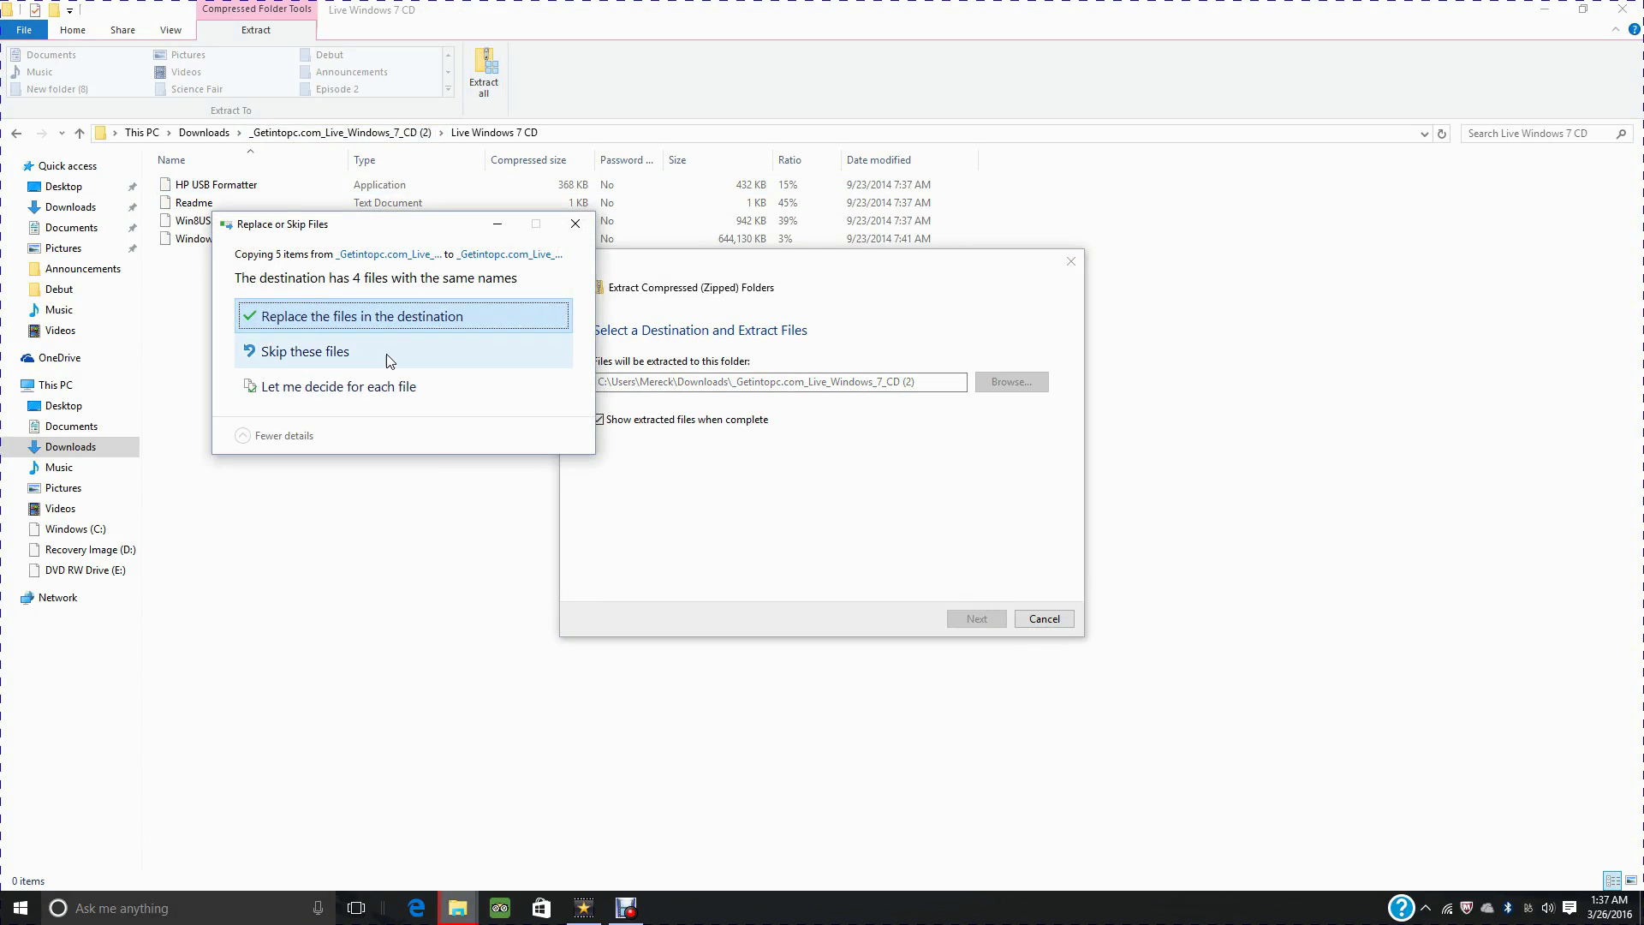
left_click(400, 319)
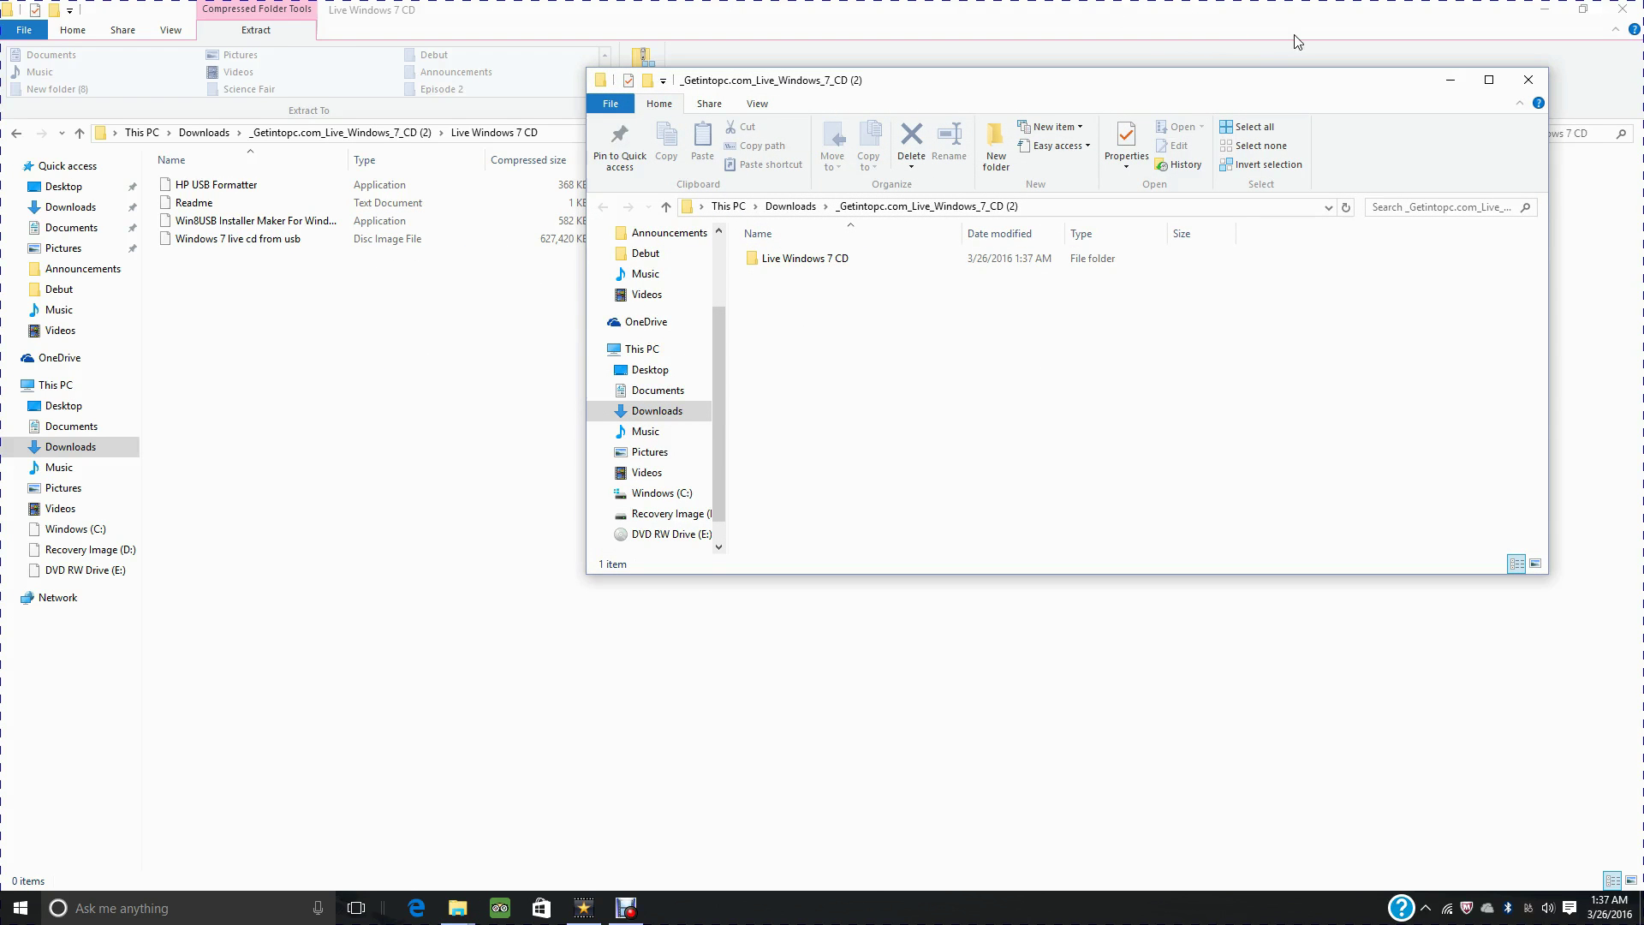
left_click(1523, 80)
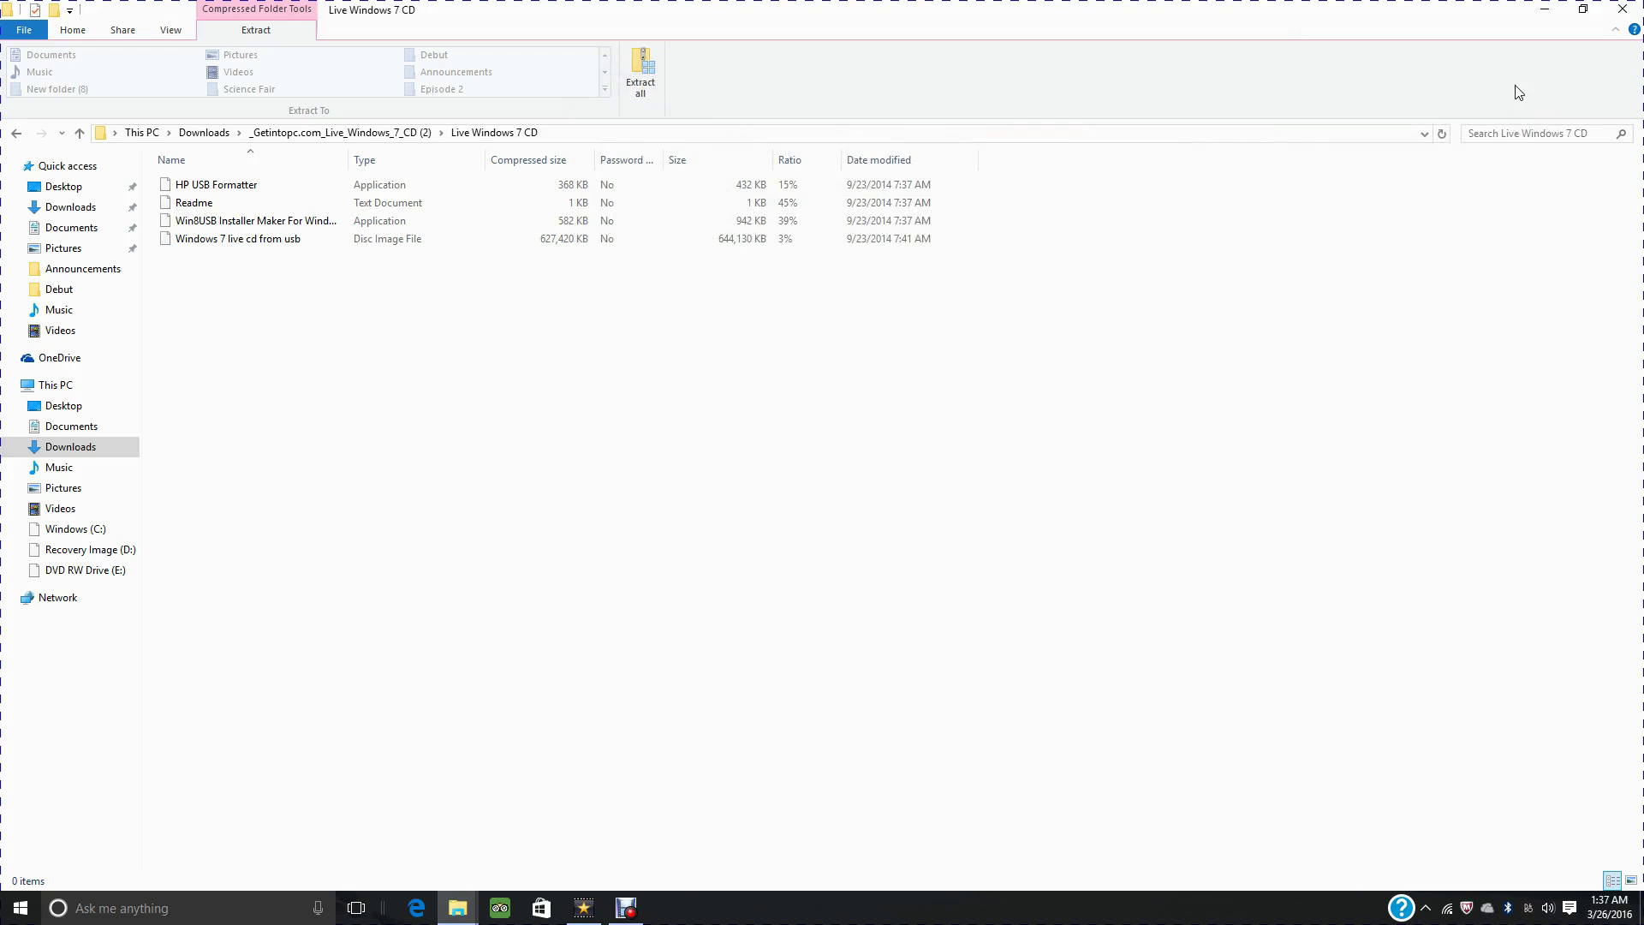
mouse_move(626, 909)
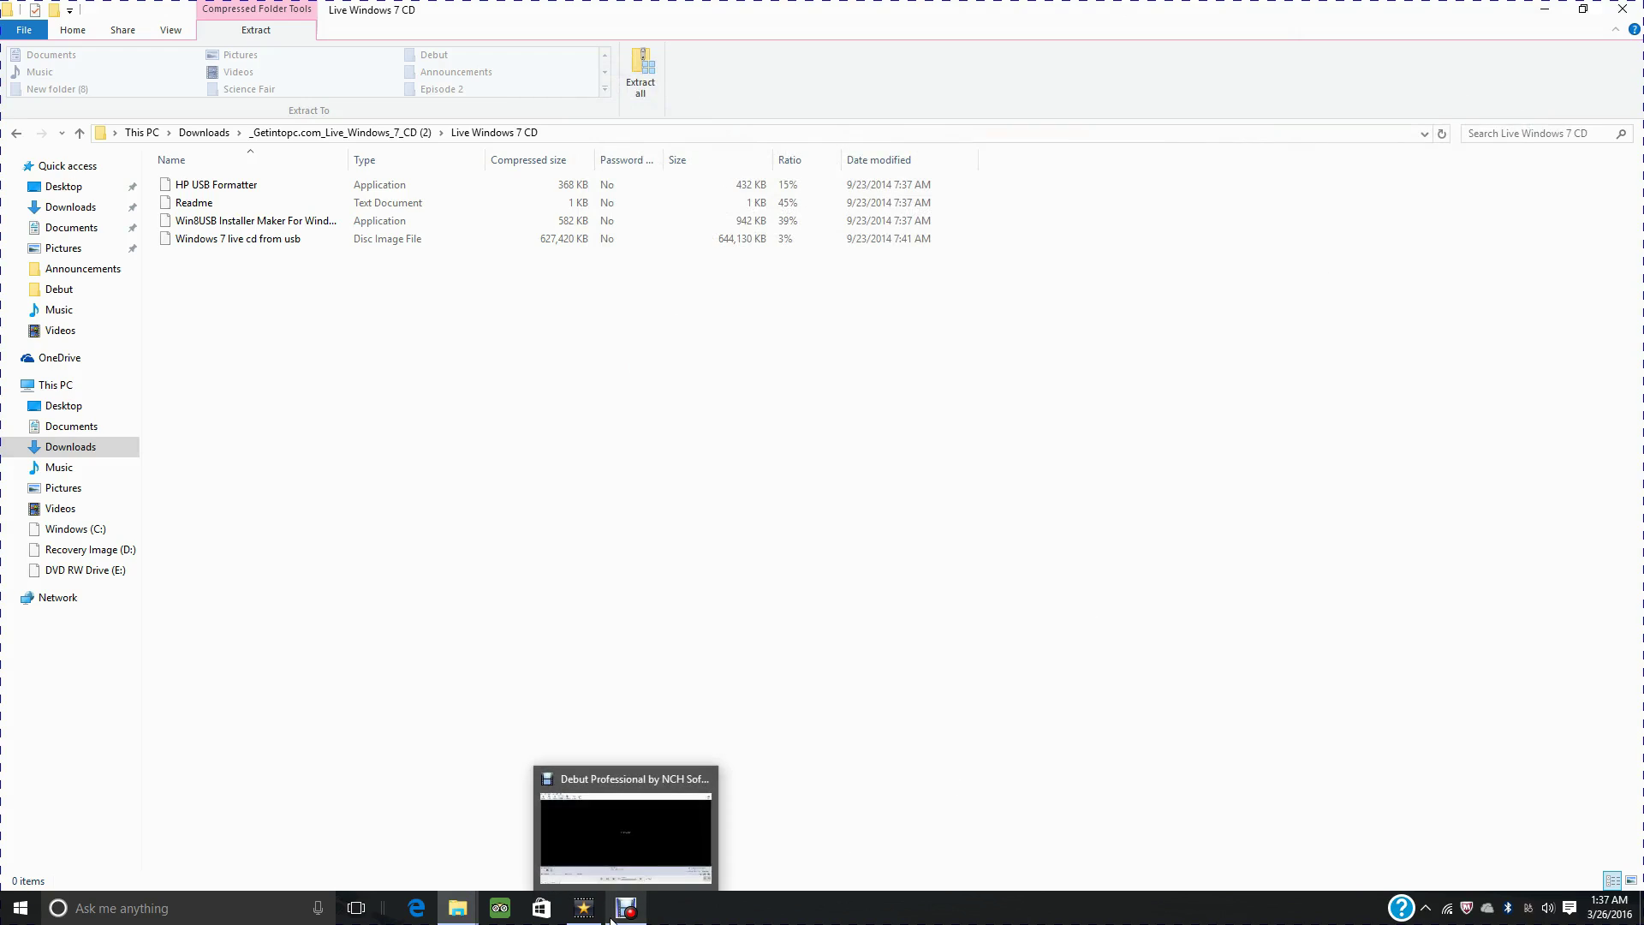
- Open the Format dialog for the MereckDrive 9 5B (H:) USB drive
left_click(586, 904)
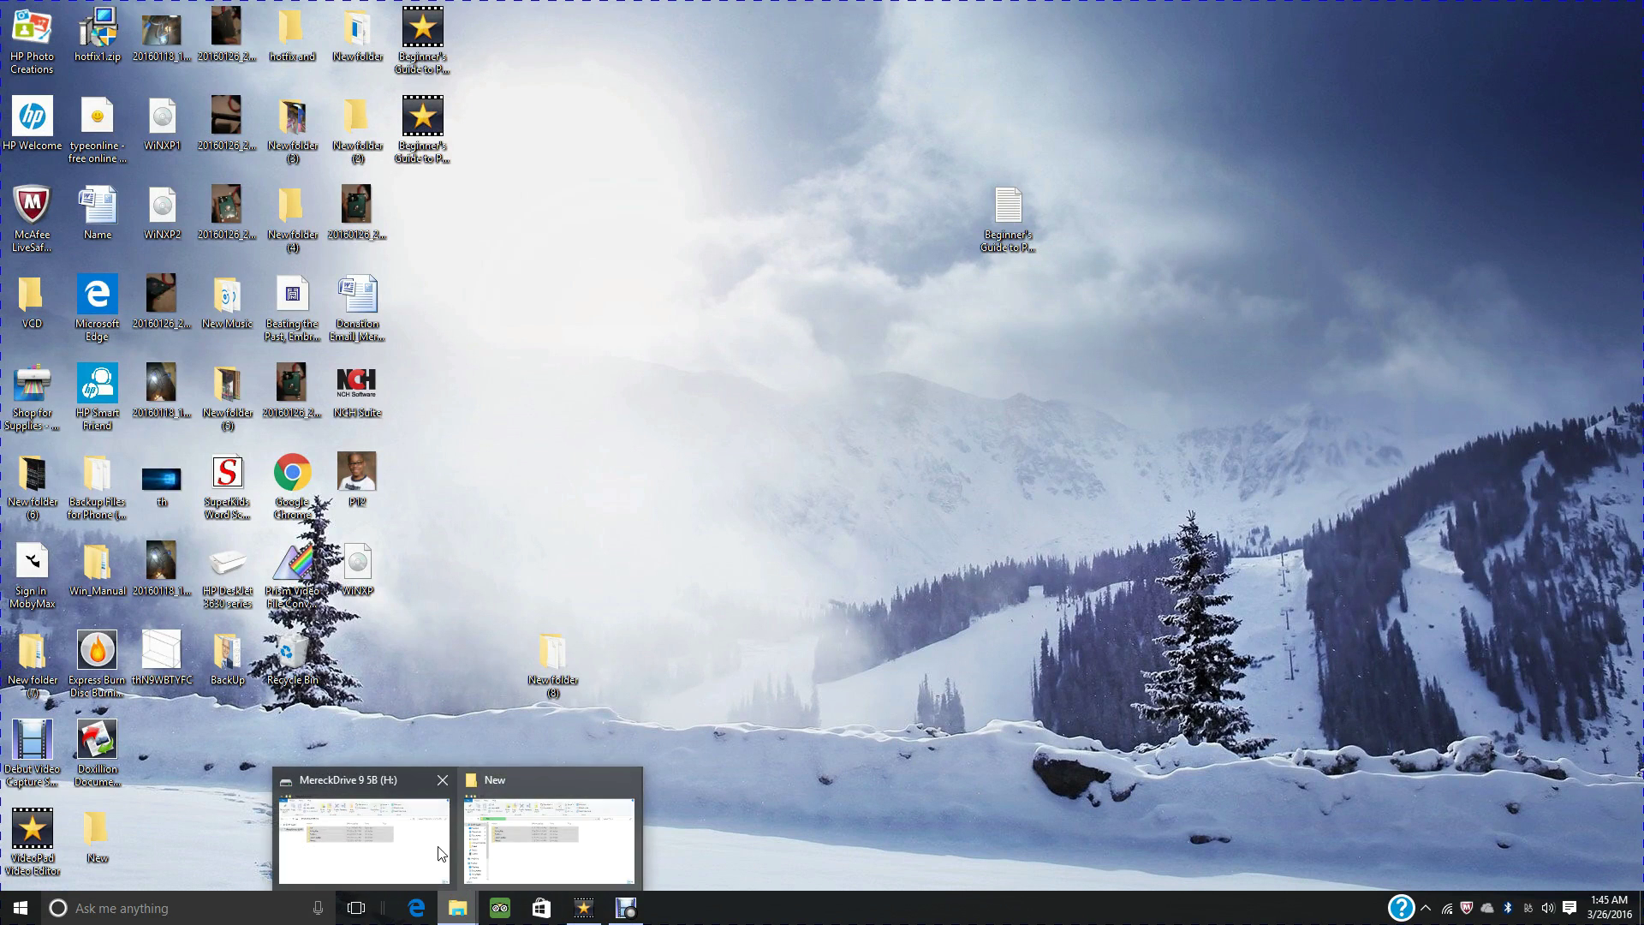
left_click(405, 835)
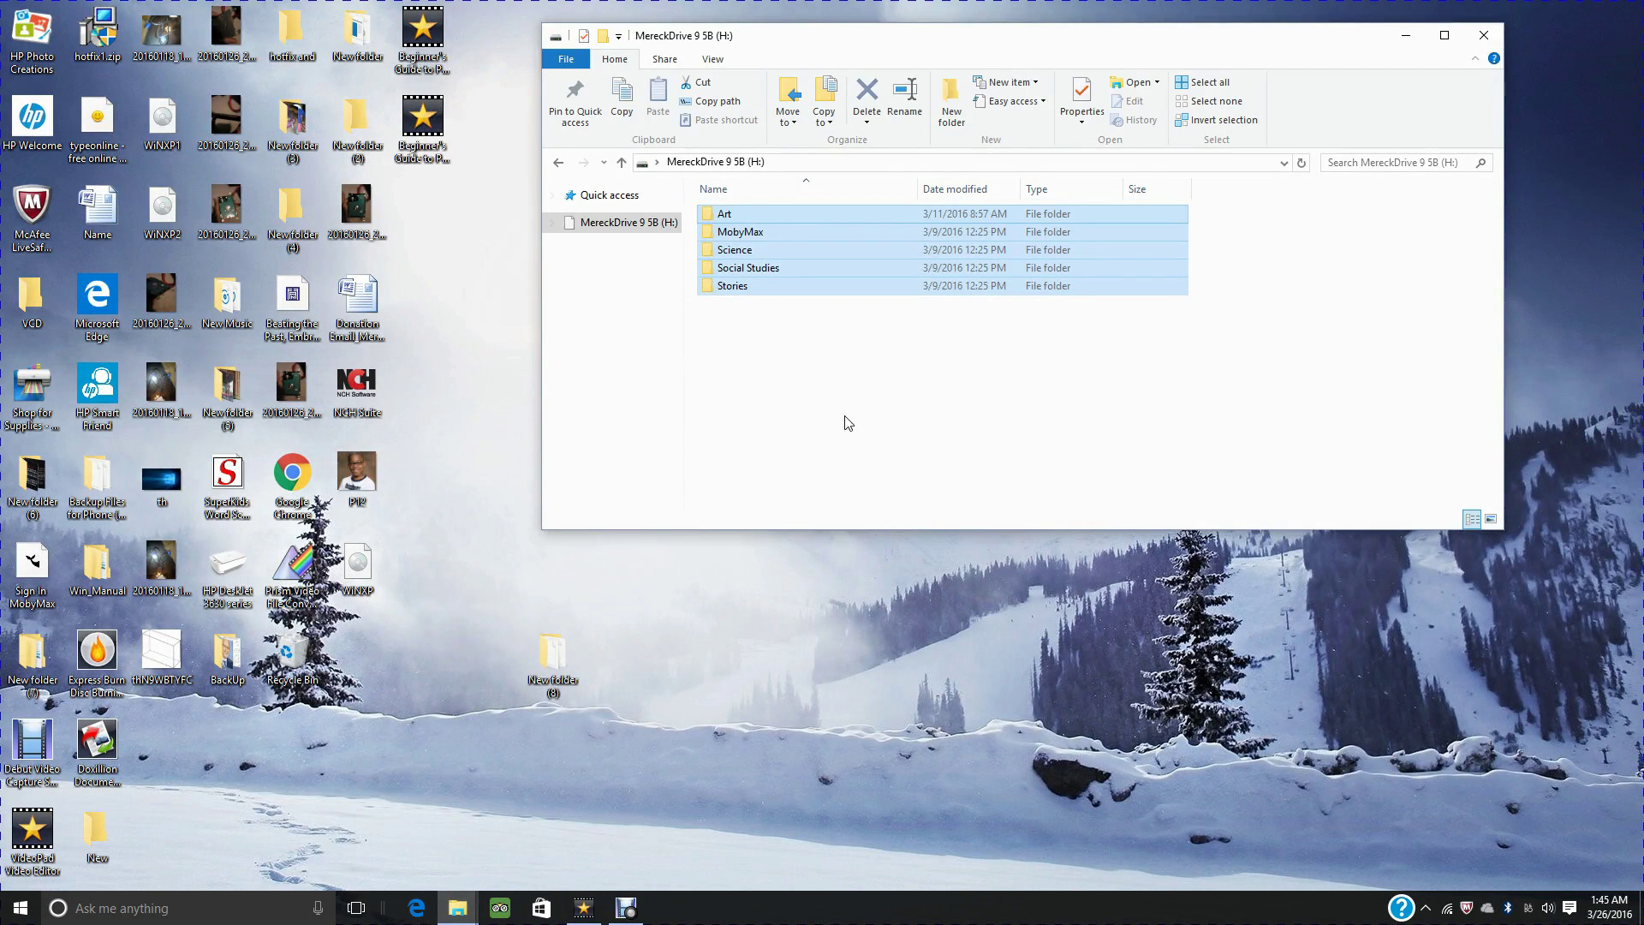
right_click(880, 377)
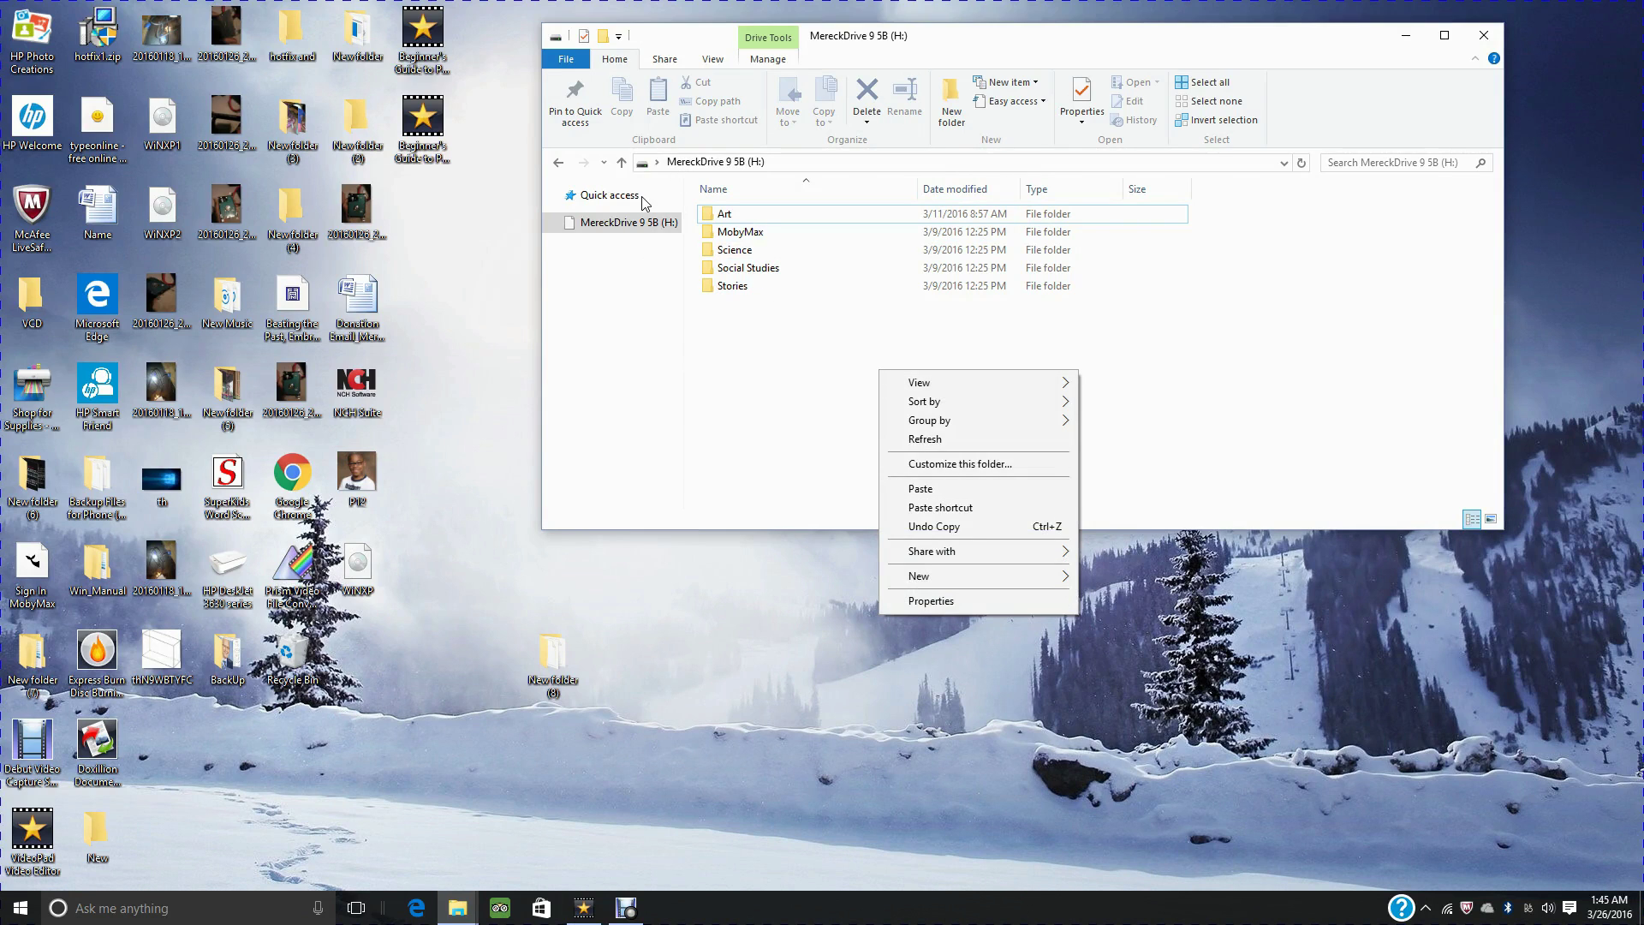
left_click(646, 226)
right_click(645, 227)
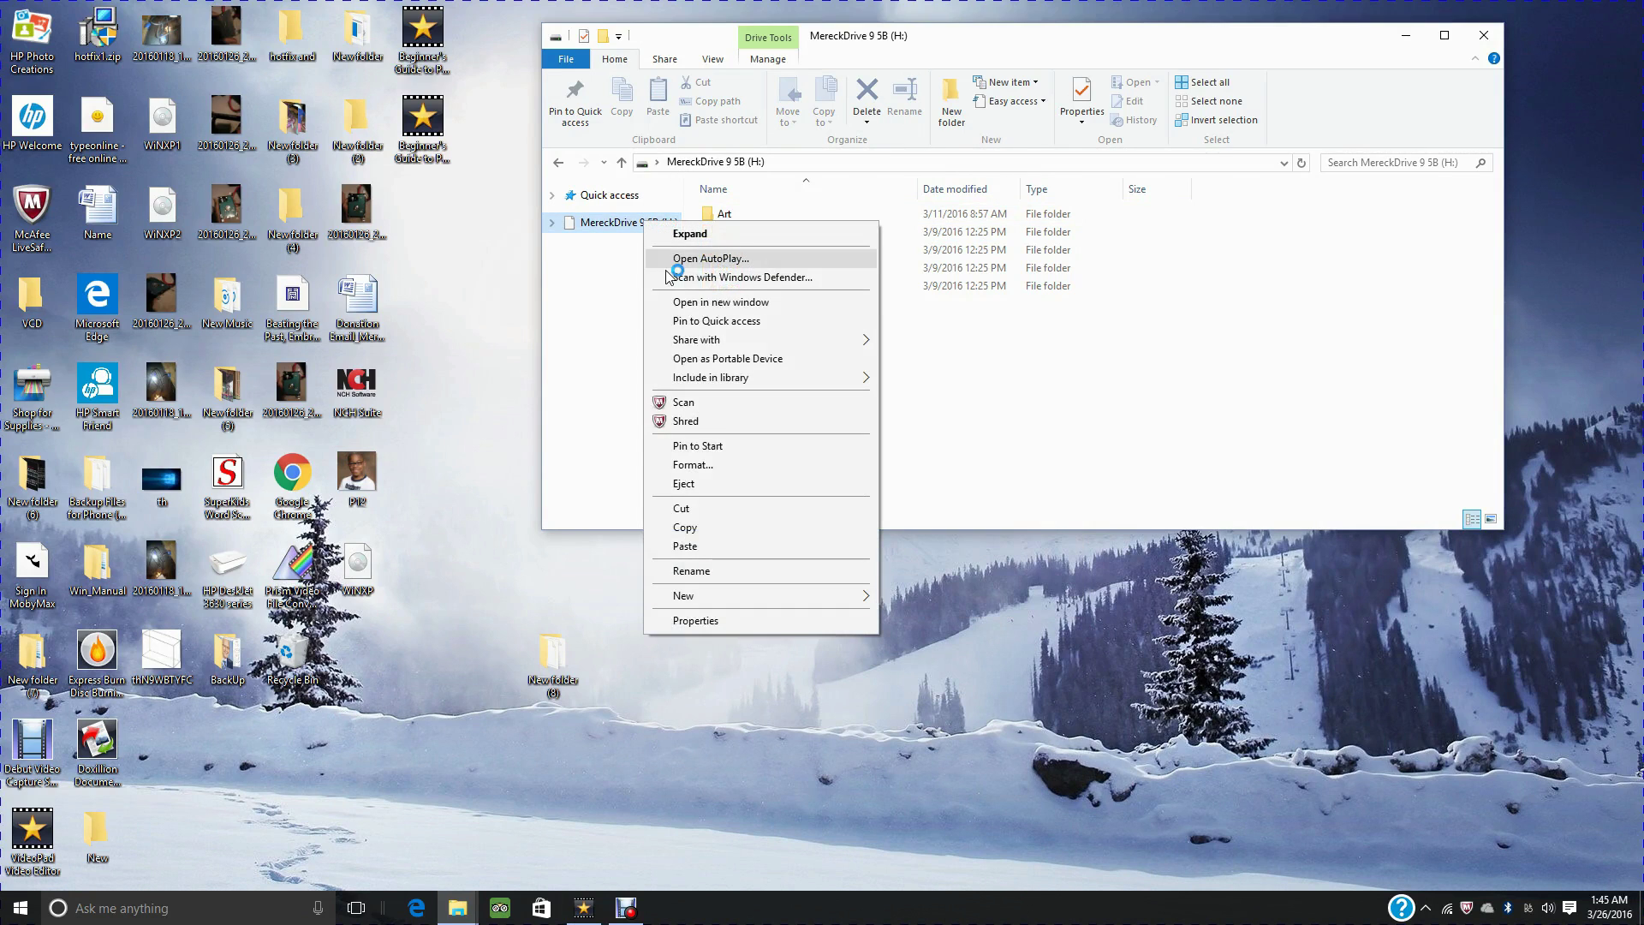
left_click(711, 470)
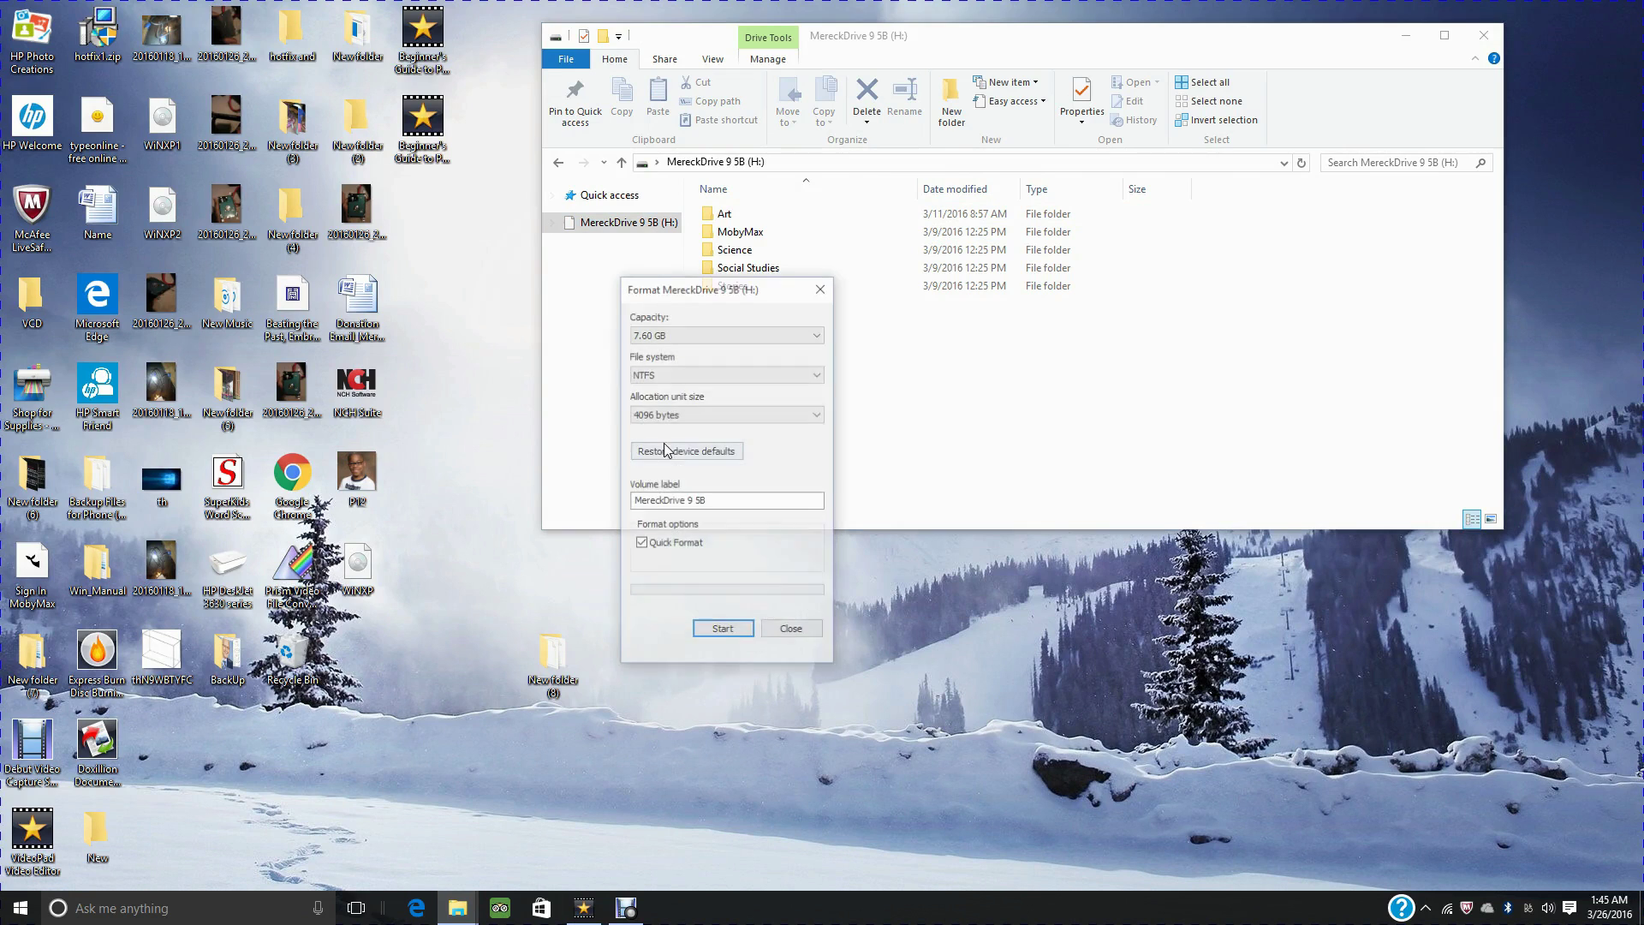
- Quick-format the USB drive as NTFS with 4096-byte allocation units, confirming the erase
left_click(692, 339)
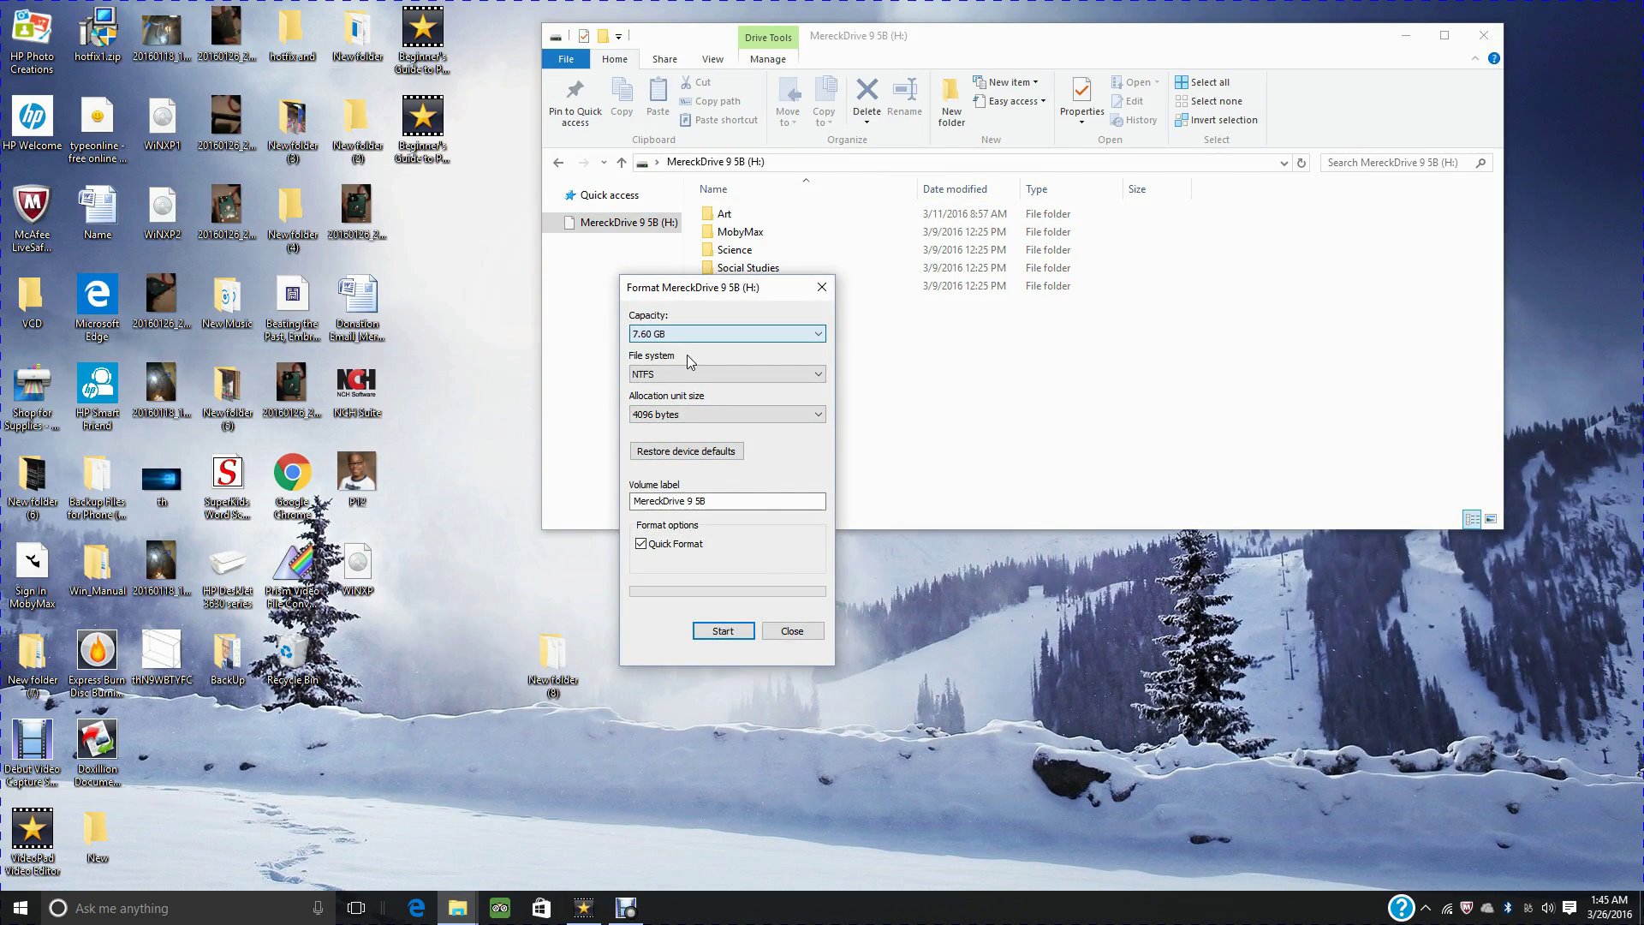
left_click(682, 375)
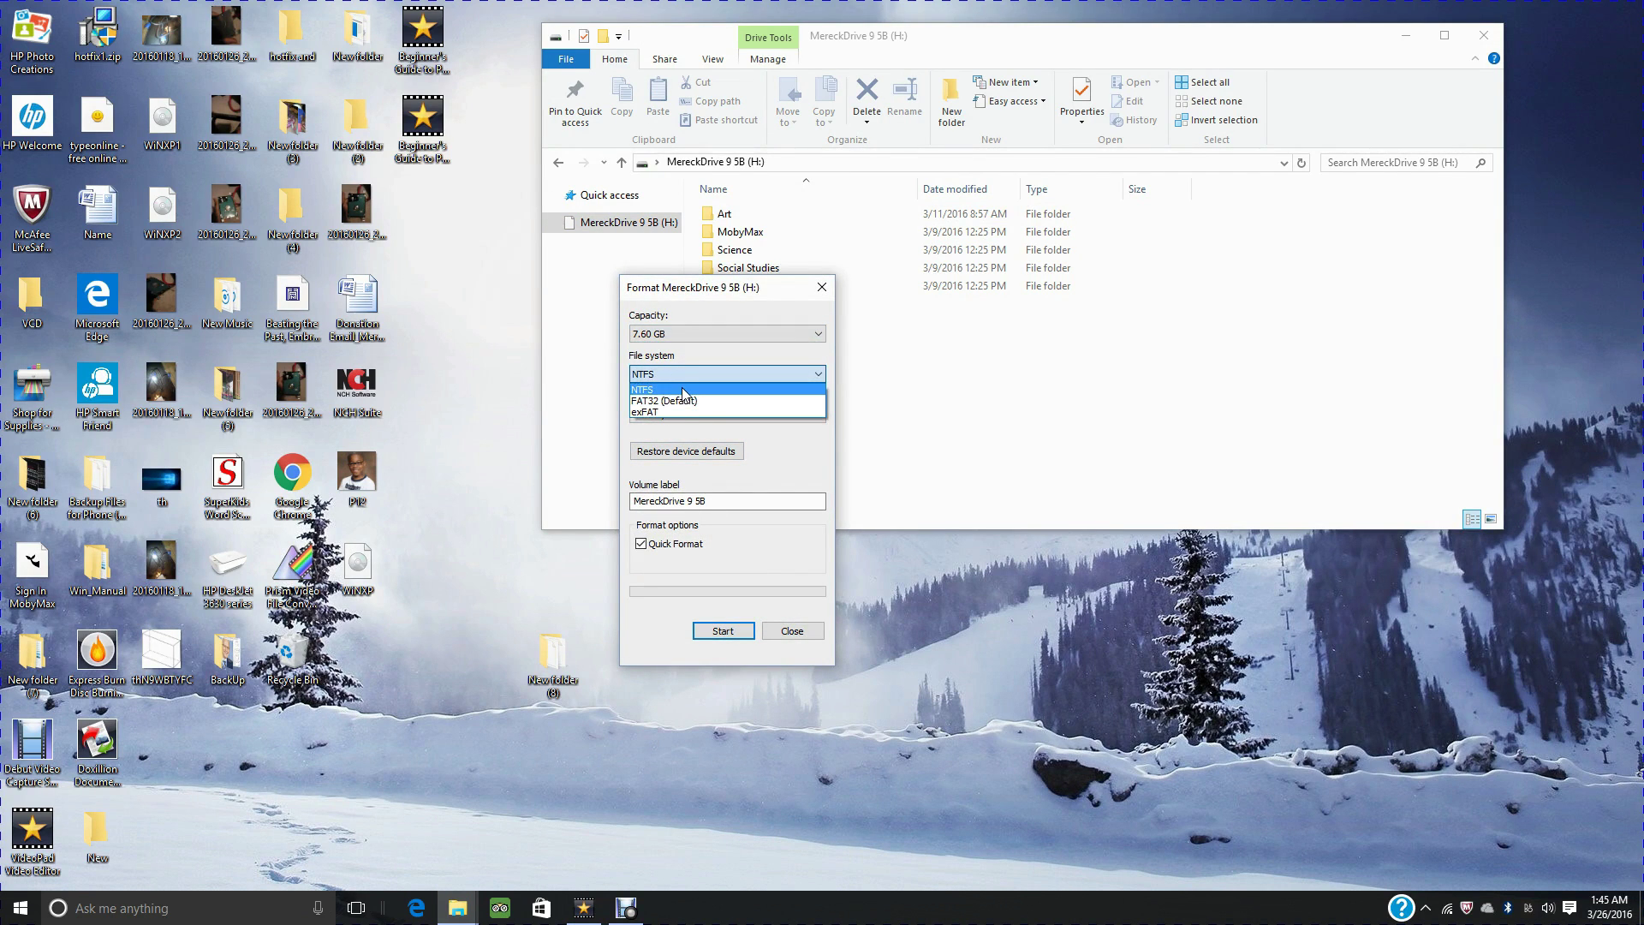
left_click(671, 388)
left_click(691, 415)
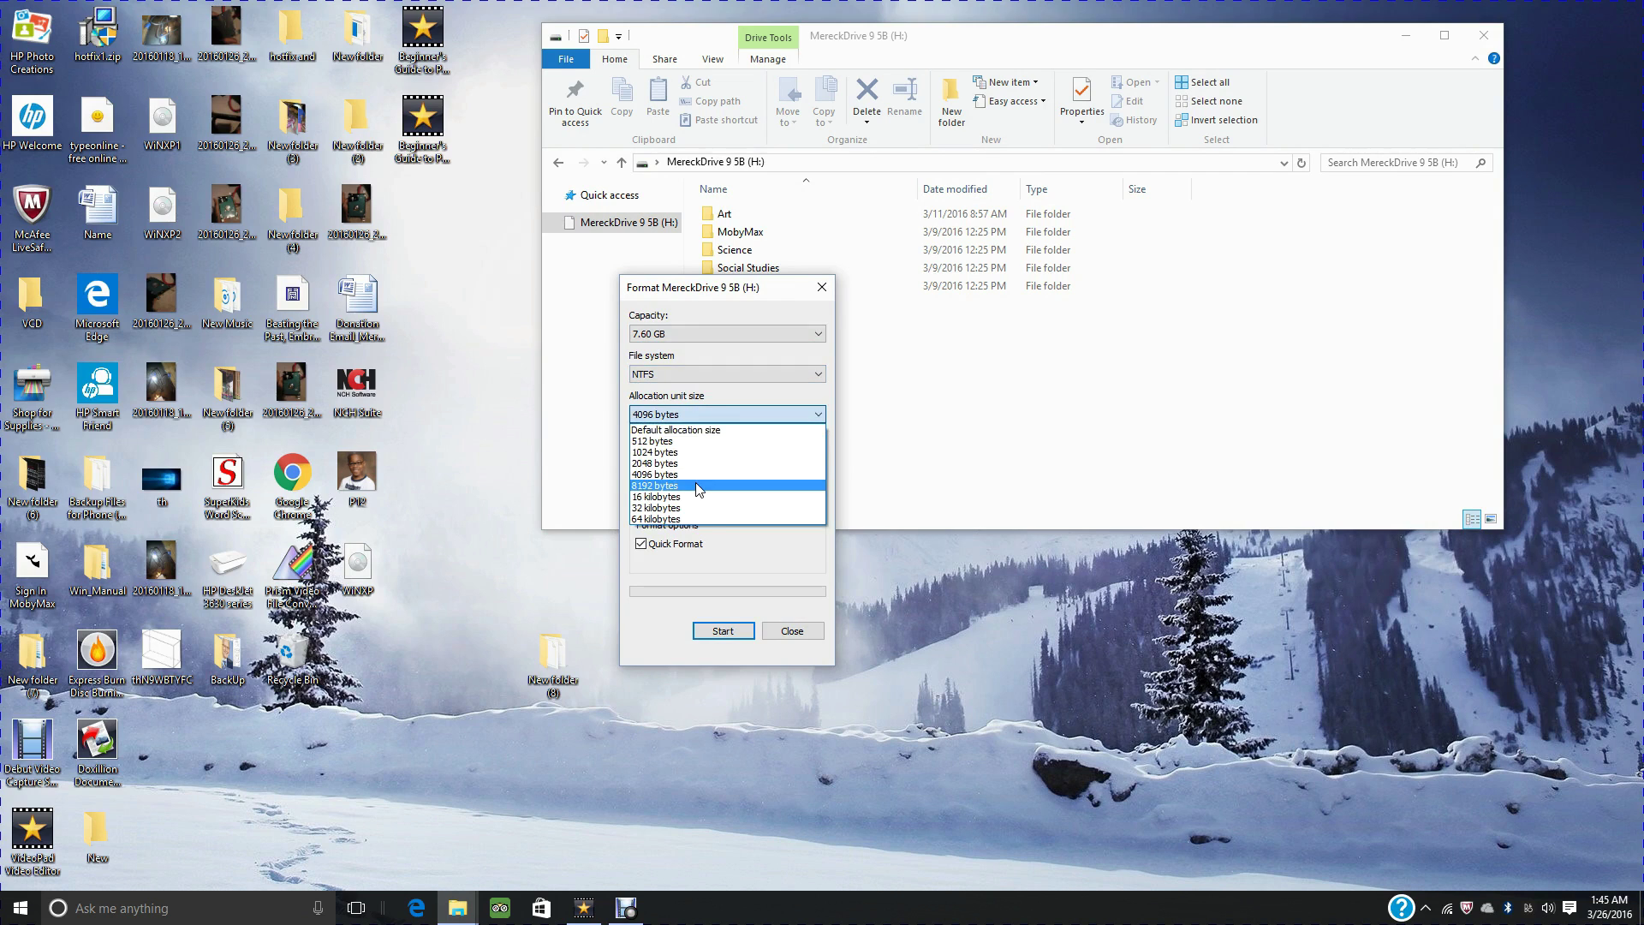
left_click(691, 476)
left_click(687, 418)
left_click(681, 480)
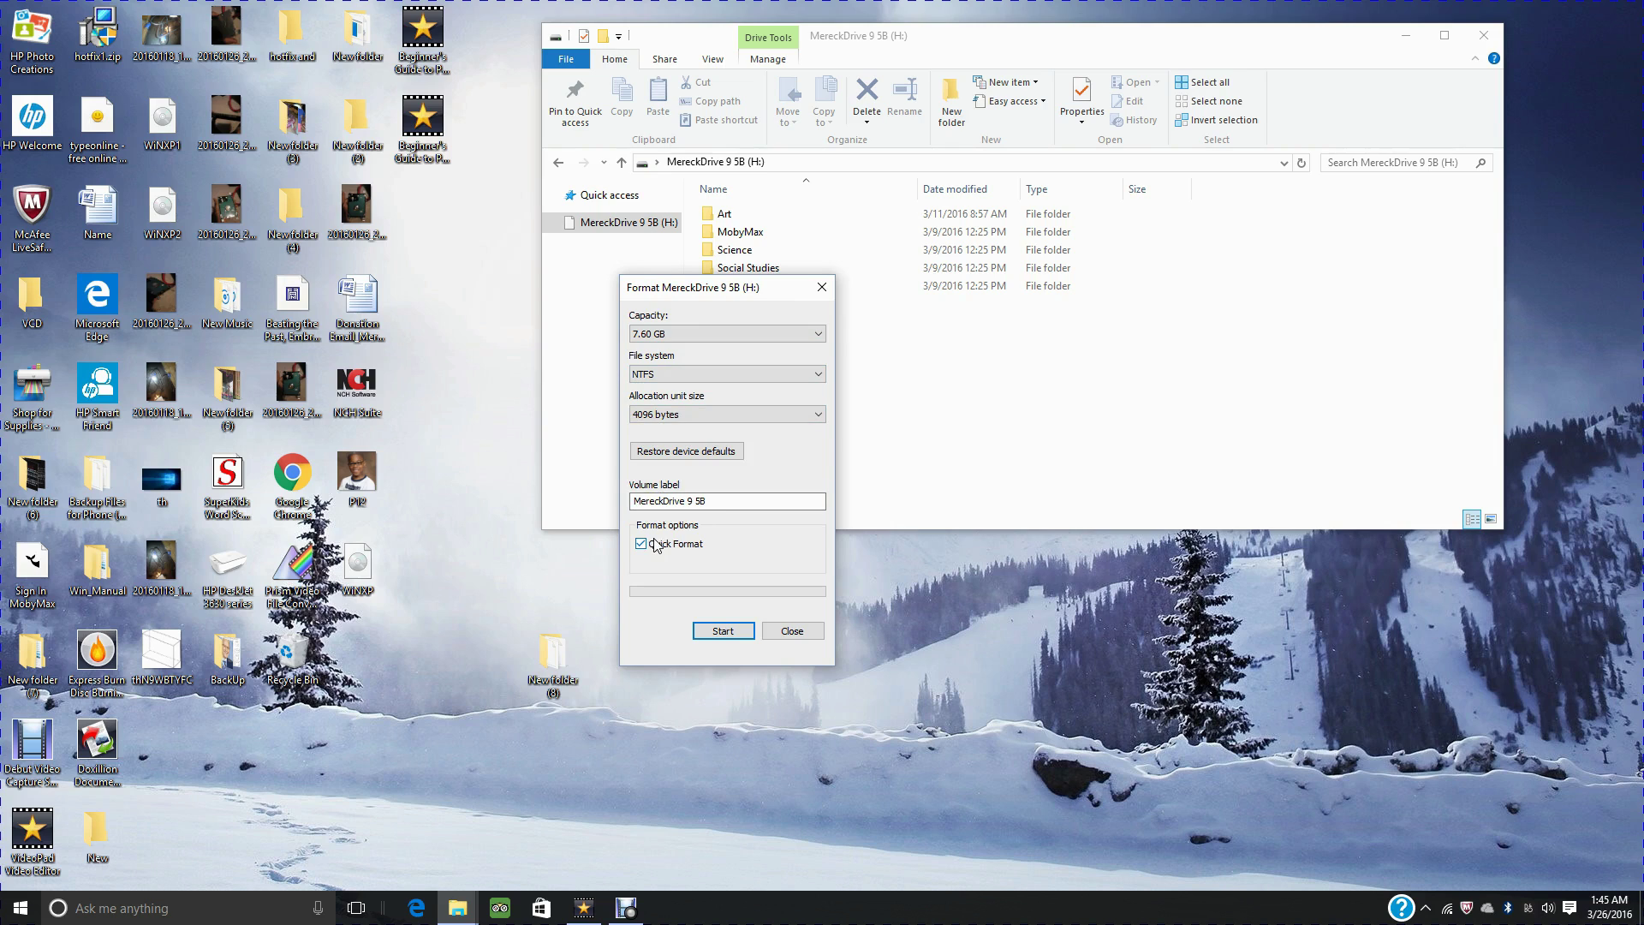
left_click(728, 503)
left_click(739, 630)
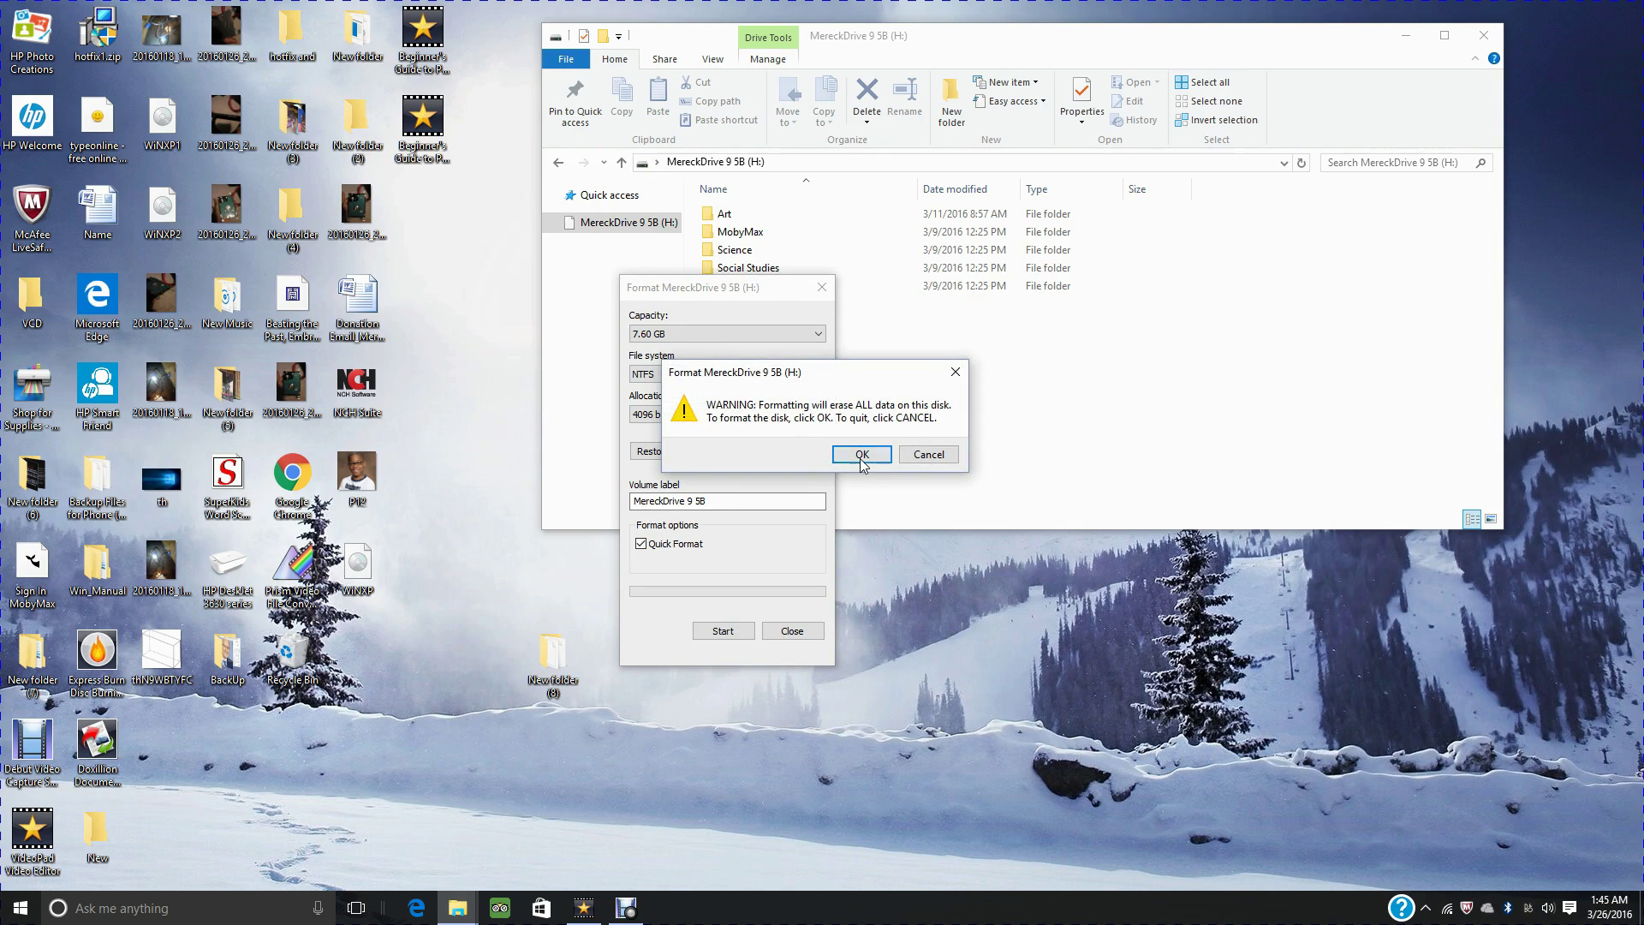
left_click(862, 456)
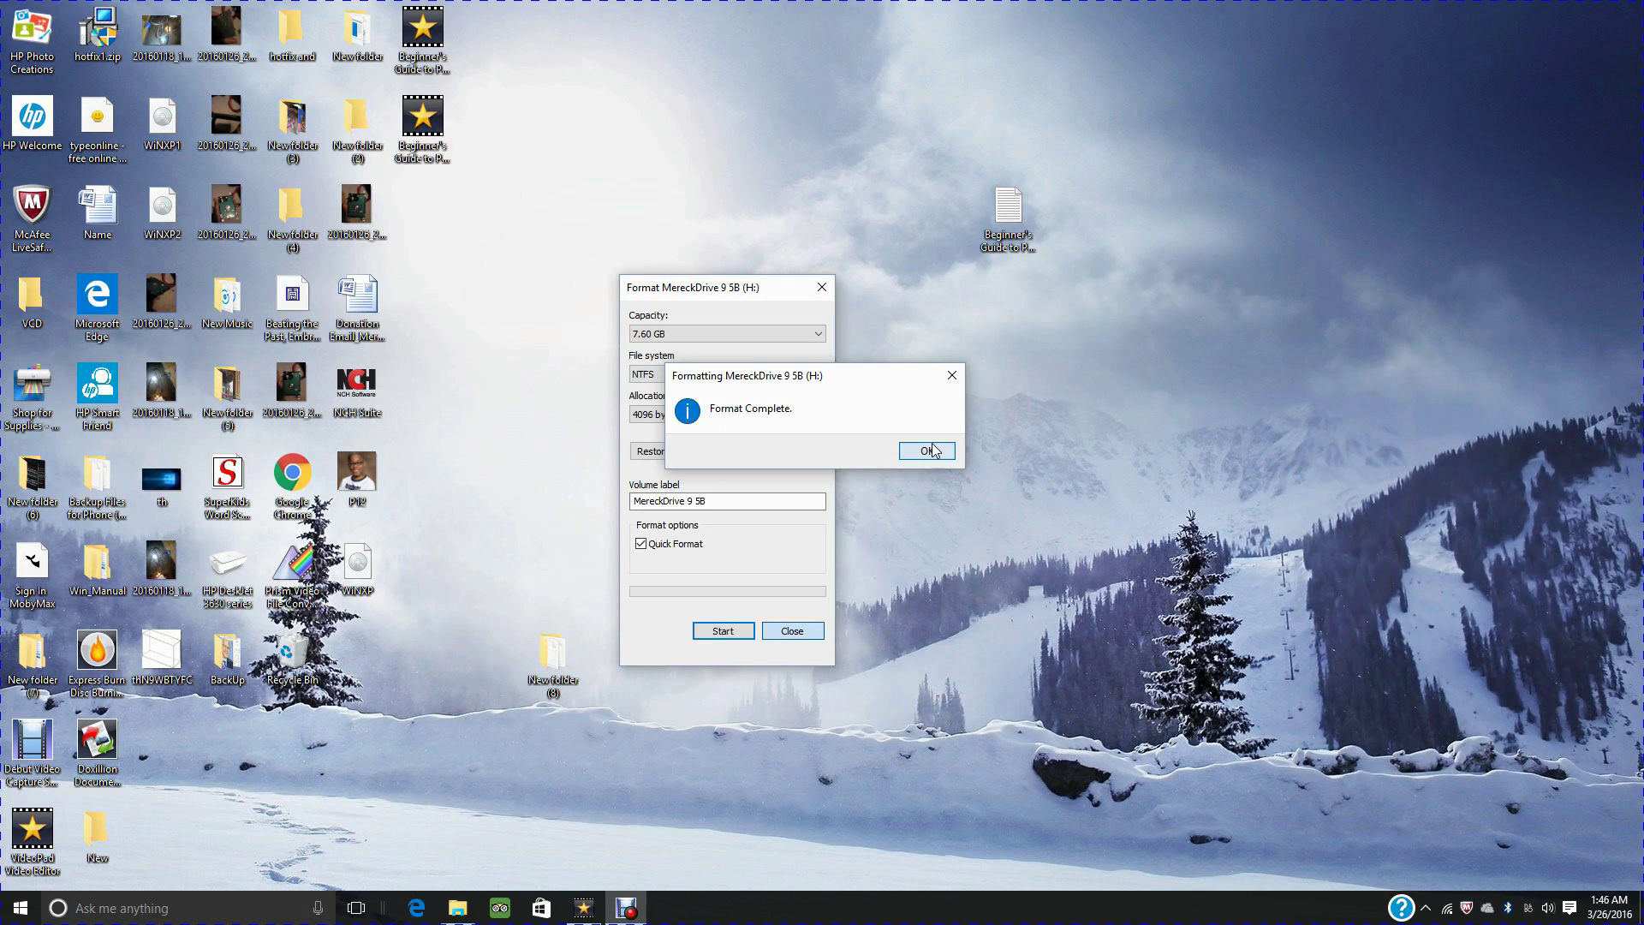
key("Return")
key("Escape")
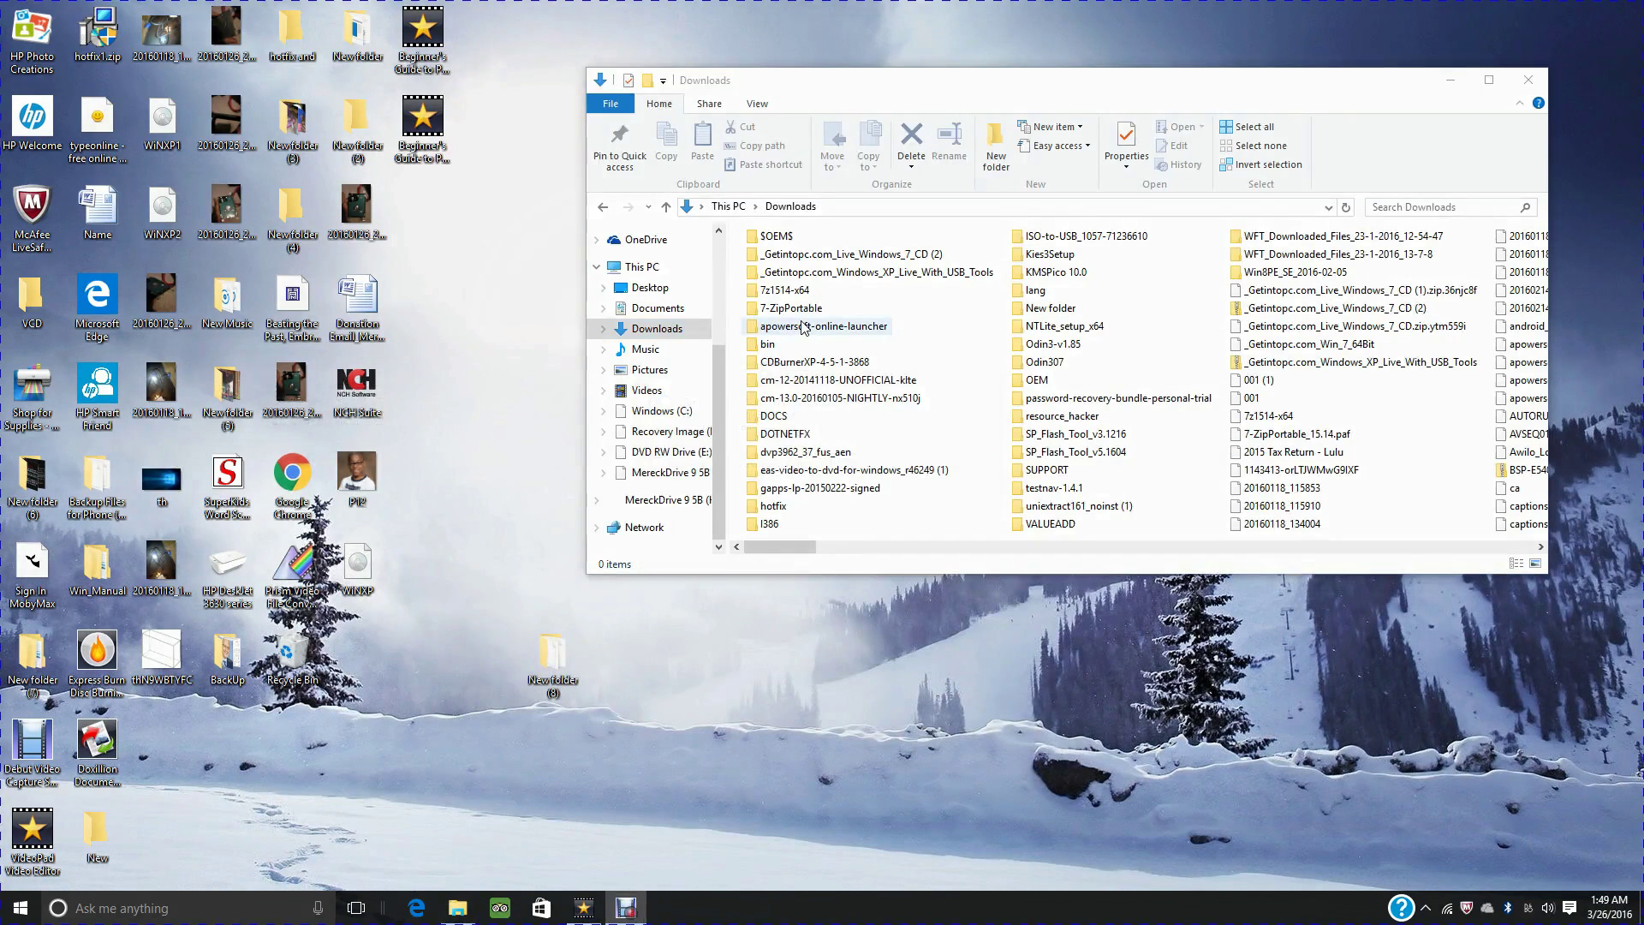
- Mount the 'Windows 7 live cd from usb' image from the Live Windows 7 CD folder
double_click(844, 246)
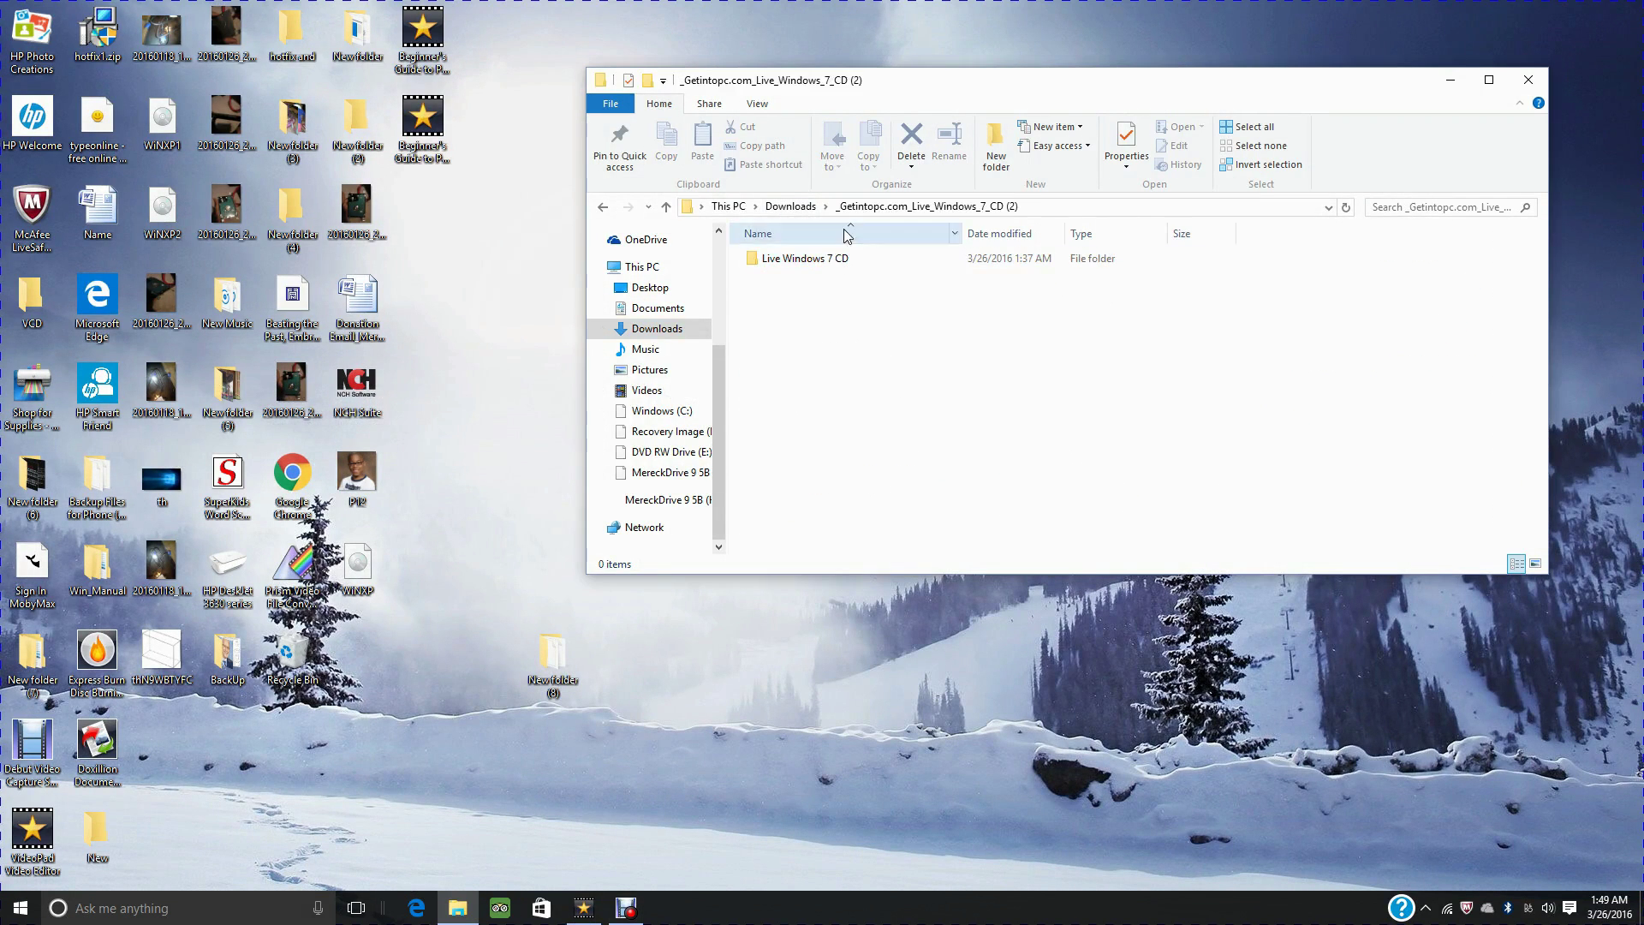
double_click(859, 81)
left_click(288, 187)
double_click(289, 187)
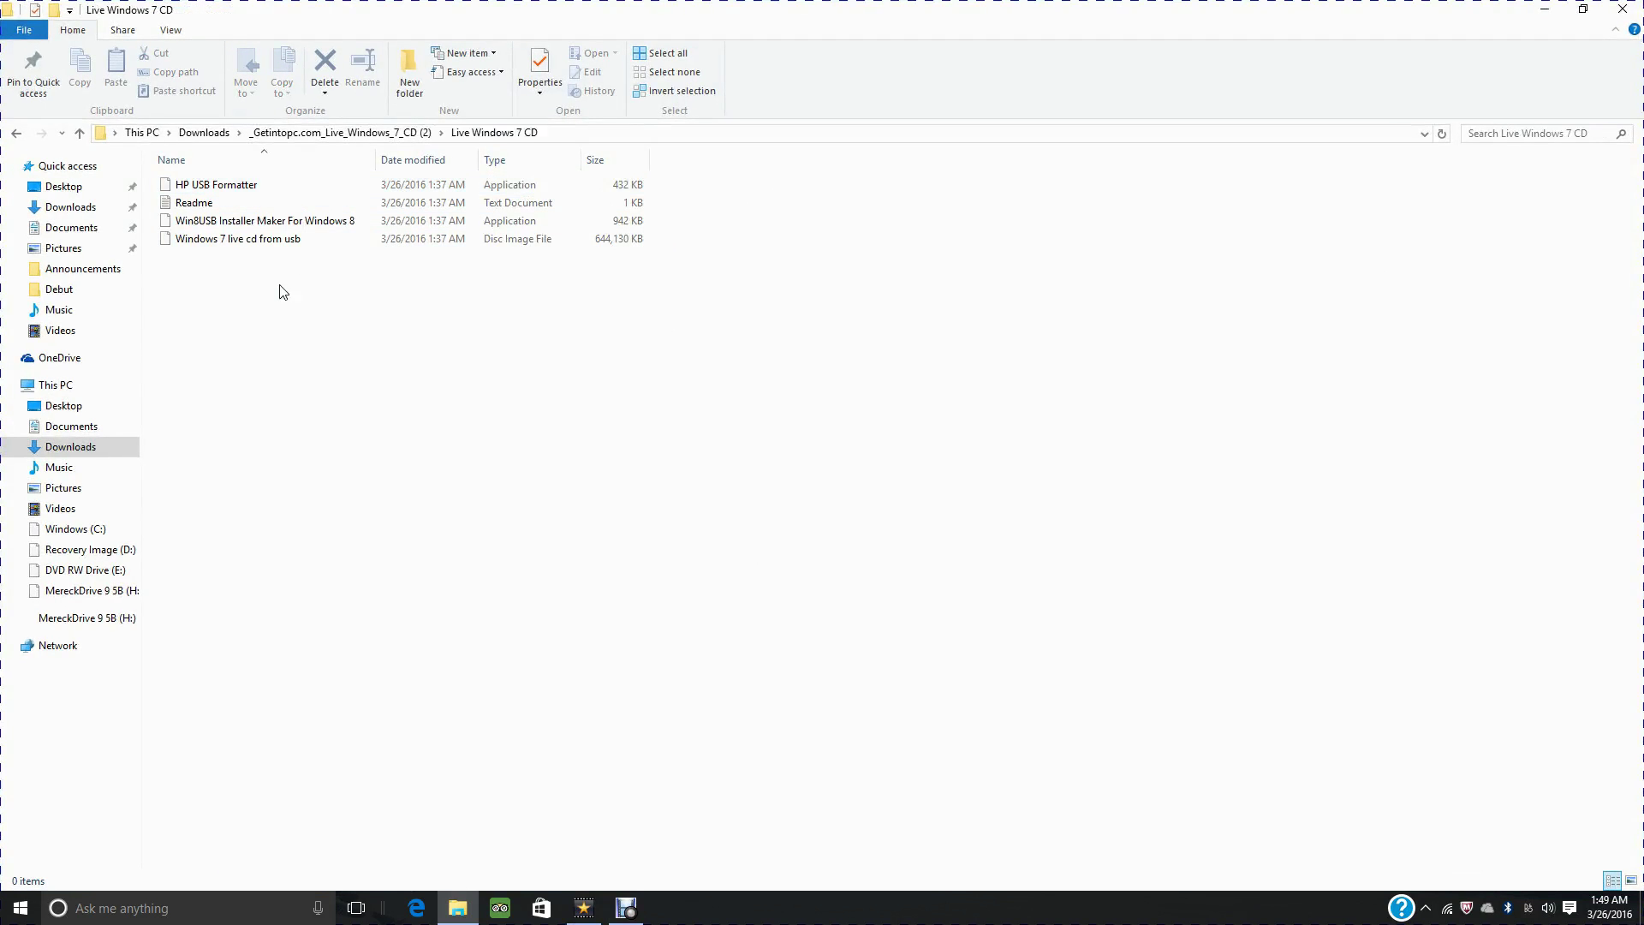
left_click(268, 246)
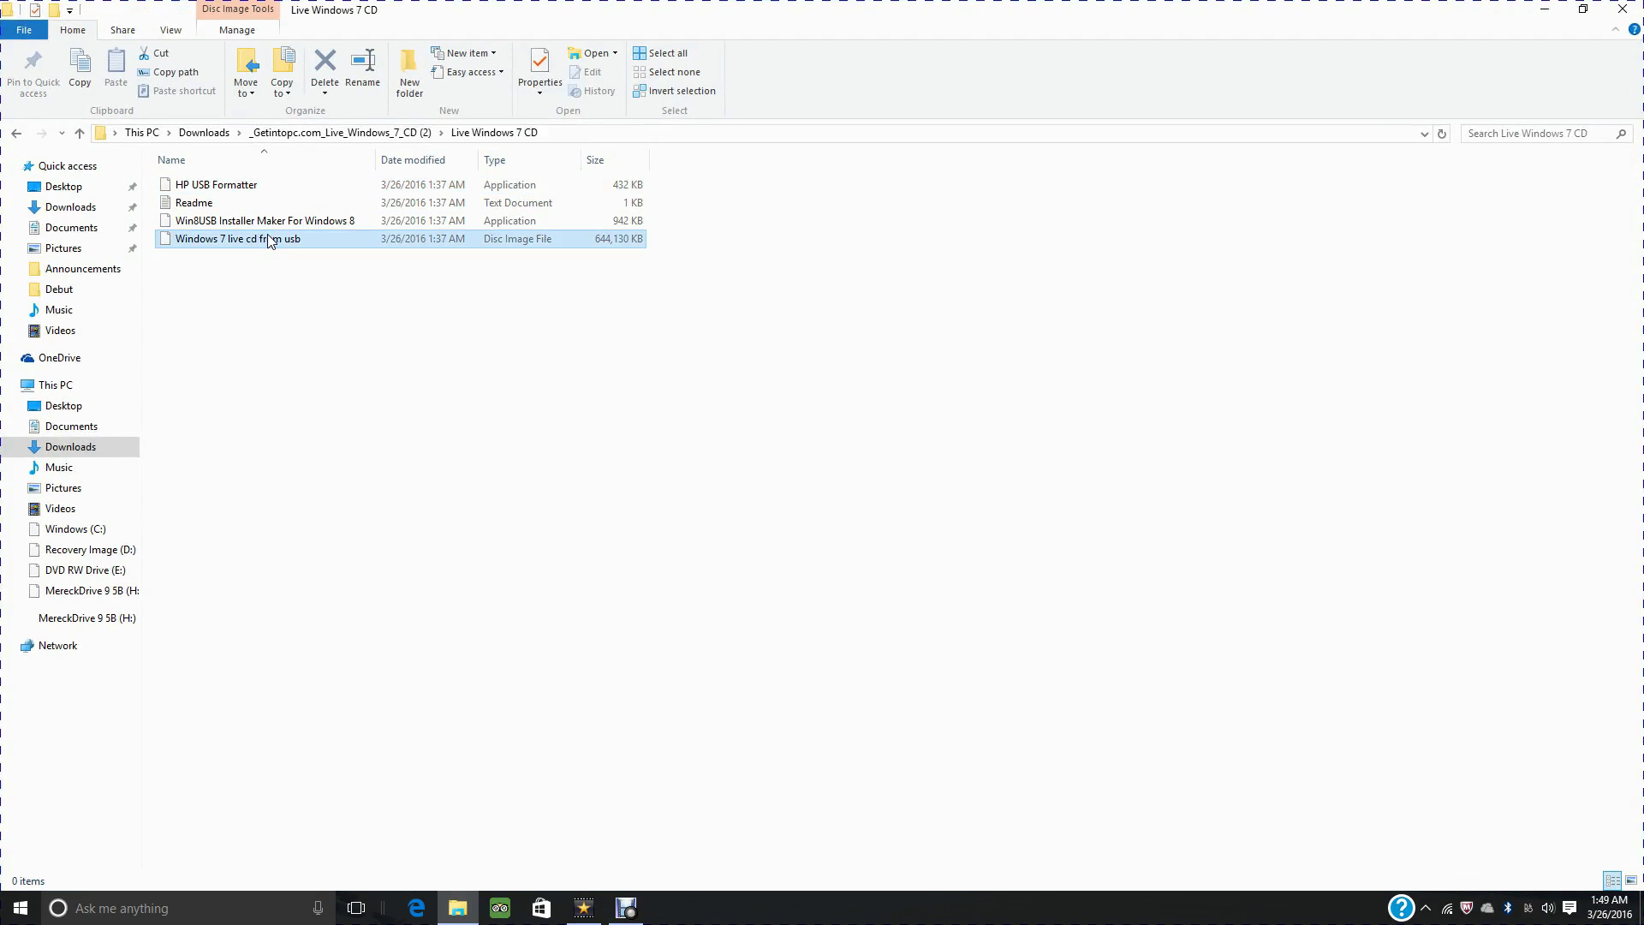
right_click(271, 241)
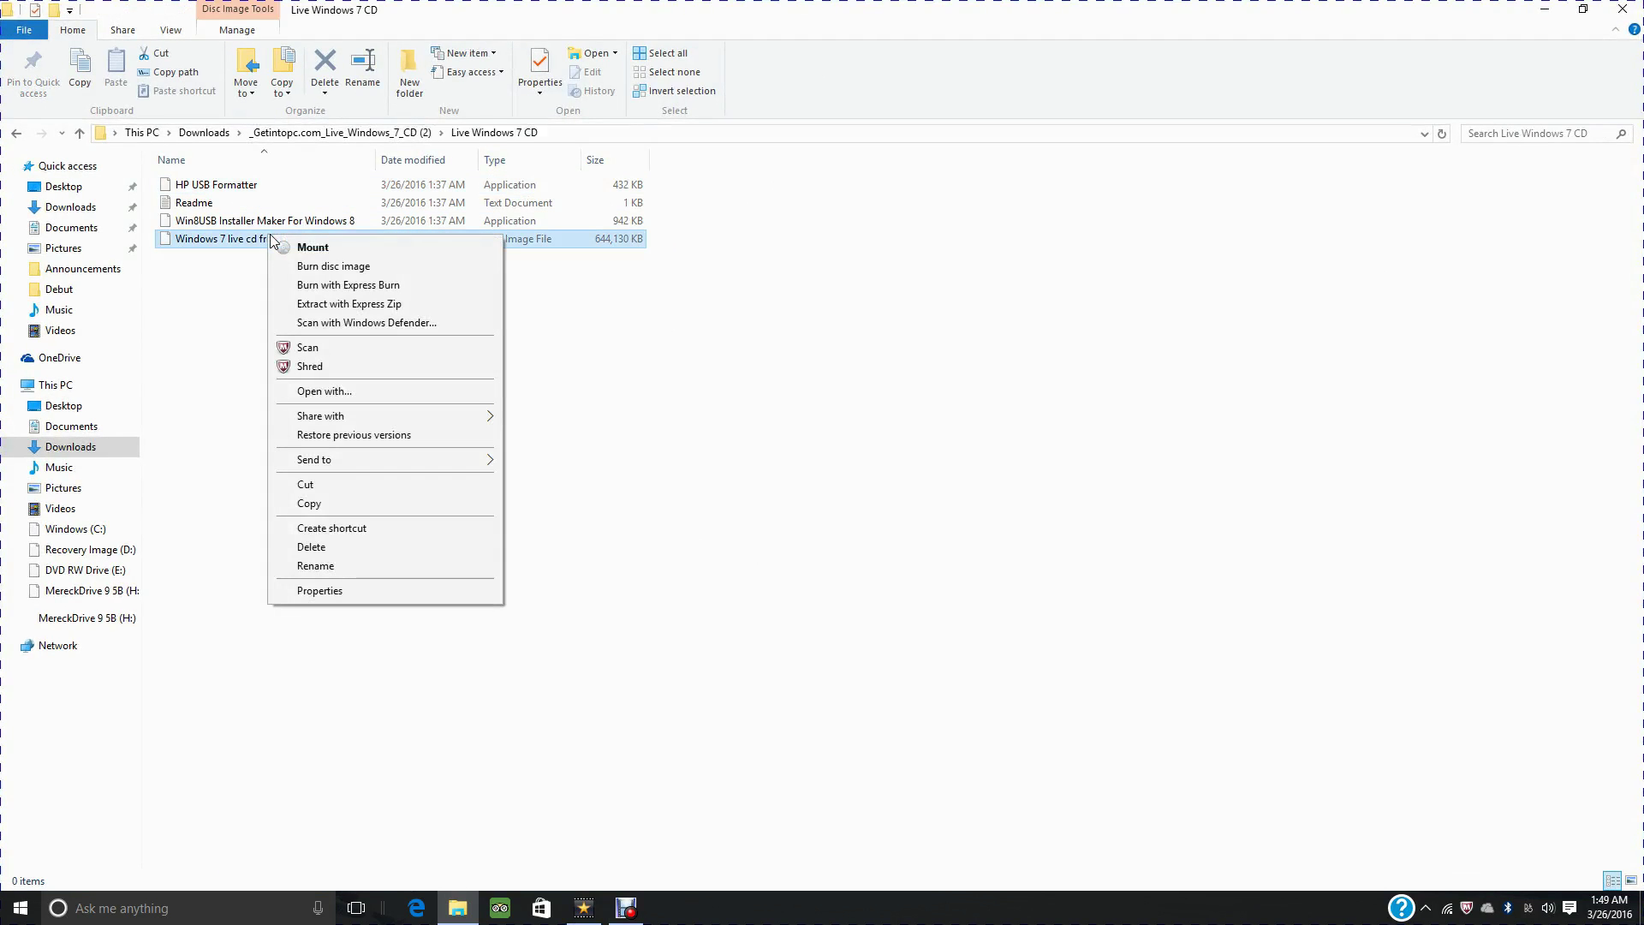
left_click(329, 251)
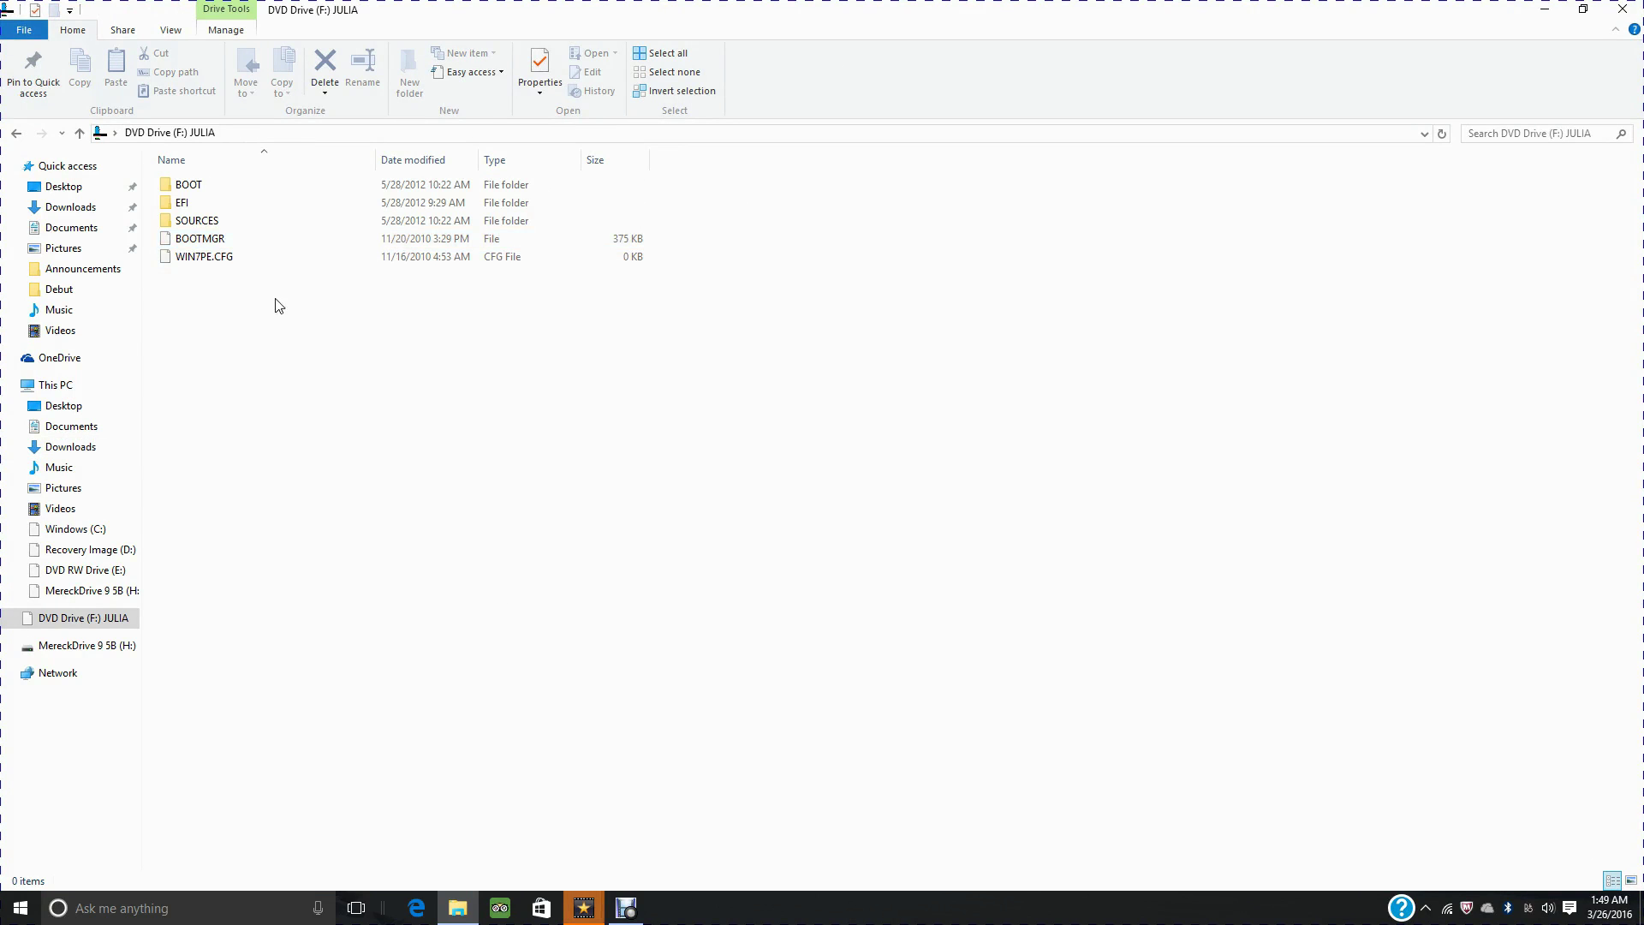
- Paste every file and folder from DVD Drive (F:) onto MereckDrive 9 5B (H:)
left_click_drag(258, 340, 207, 162)
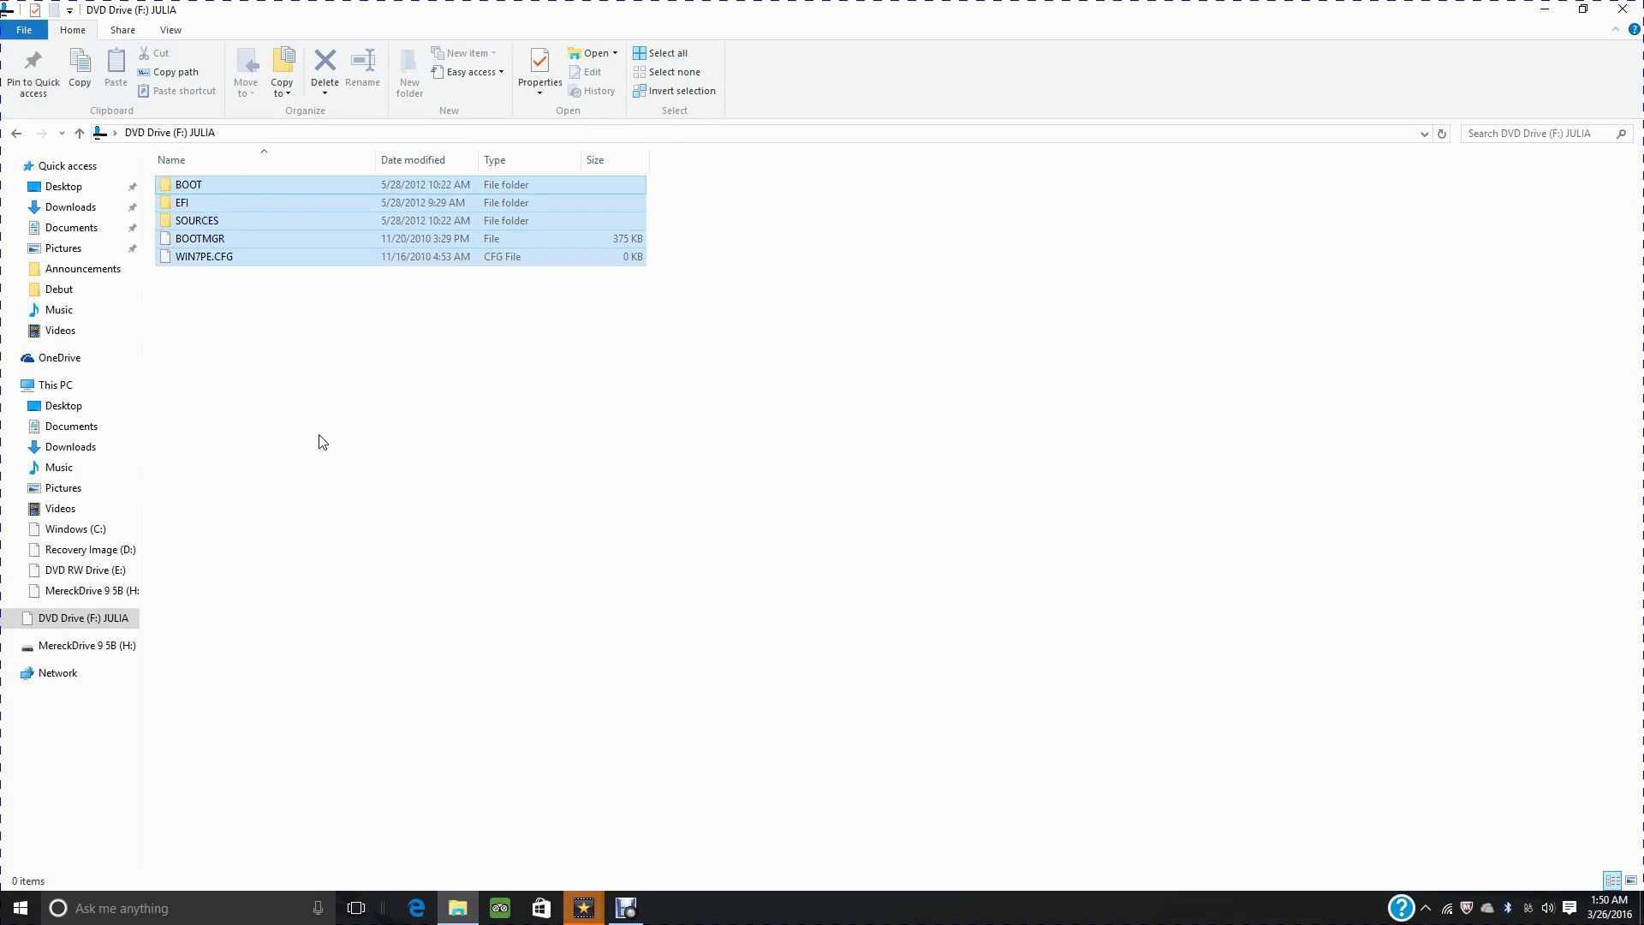
mouse_move(583, 908)
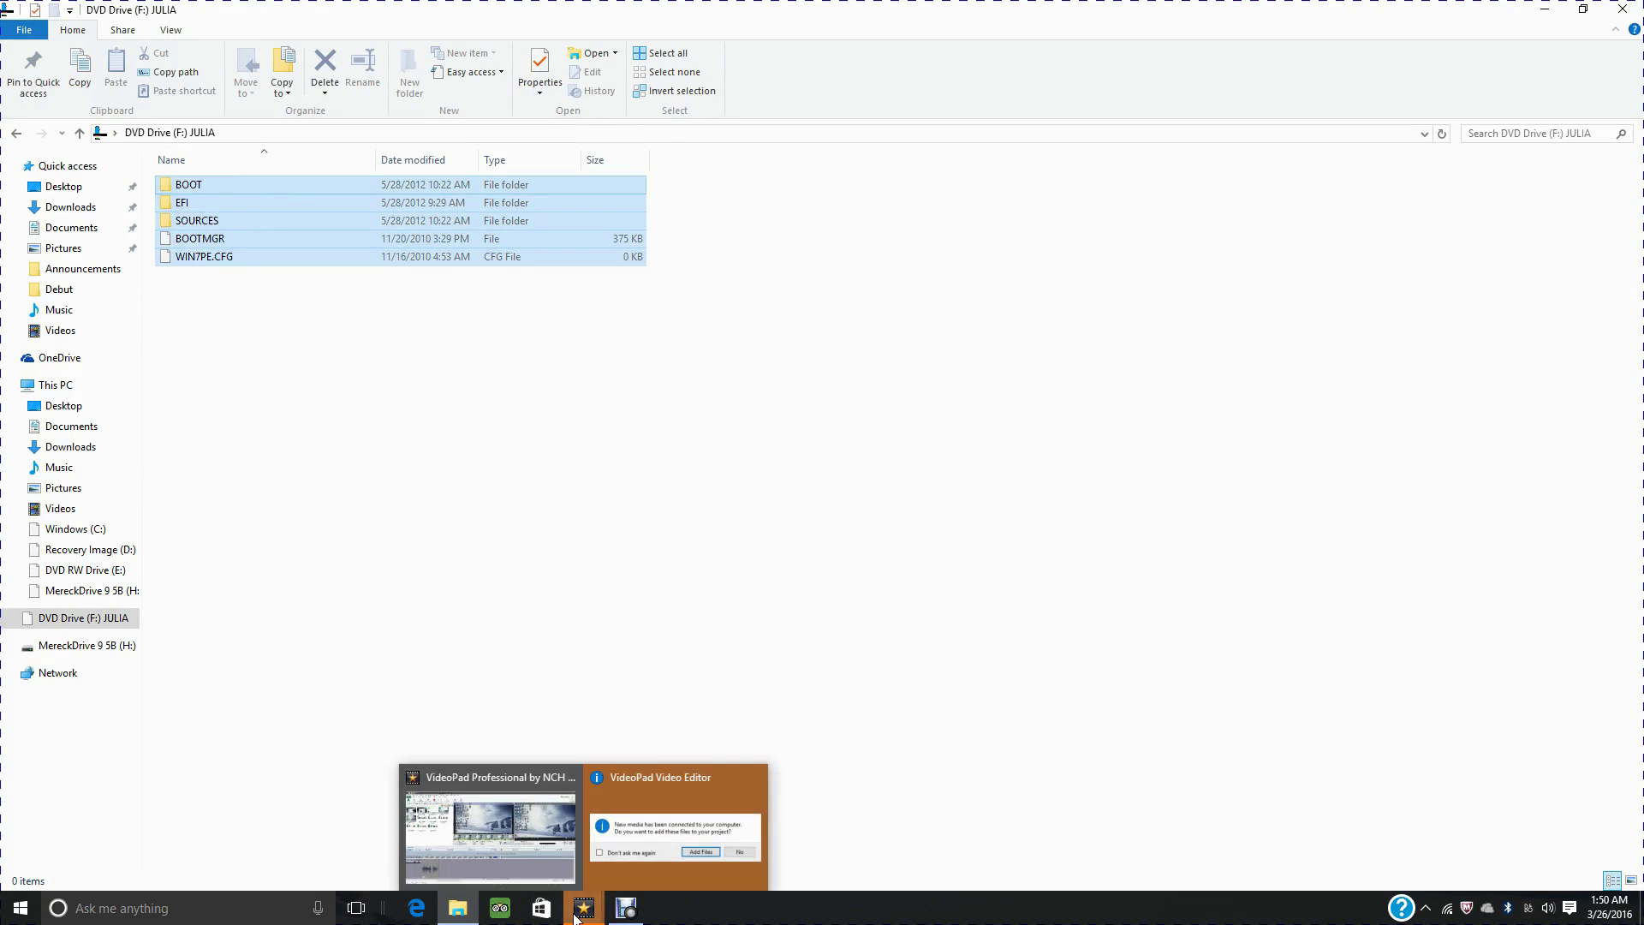
left_click(94, 591)
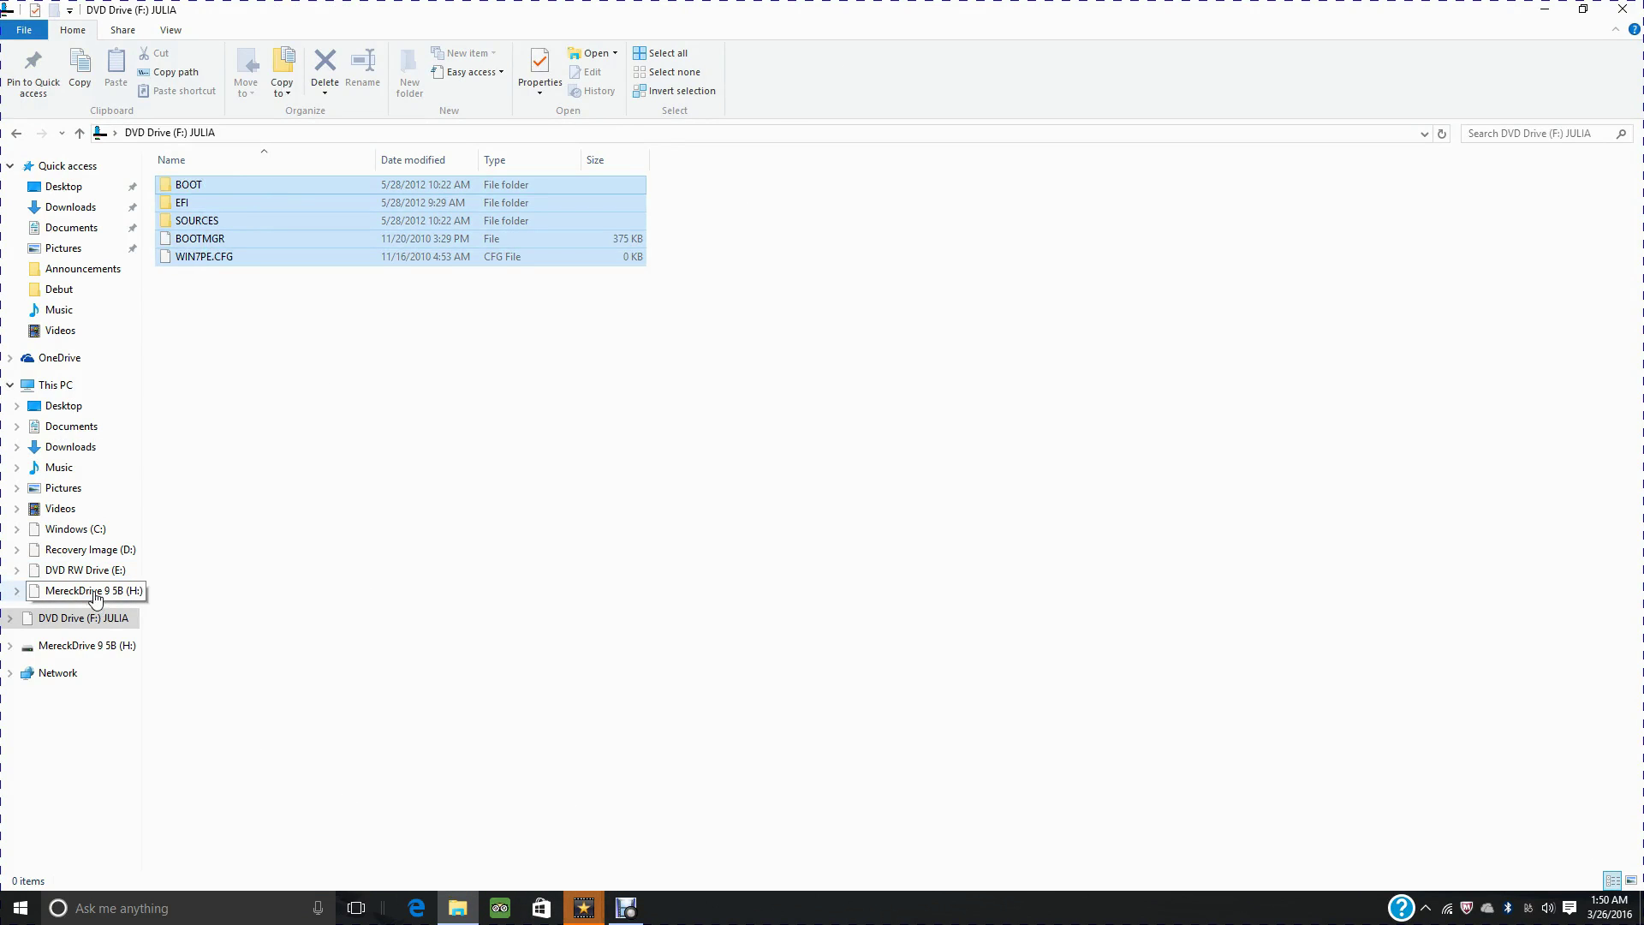
left_click(94, 593)
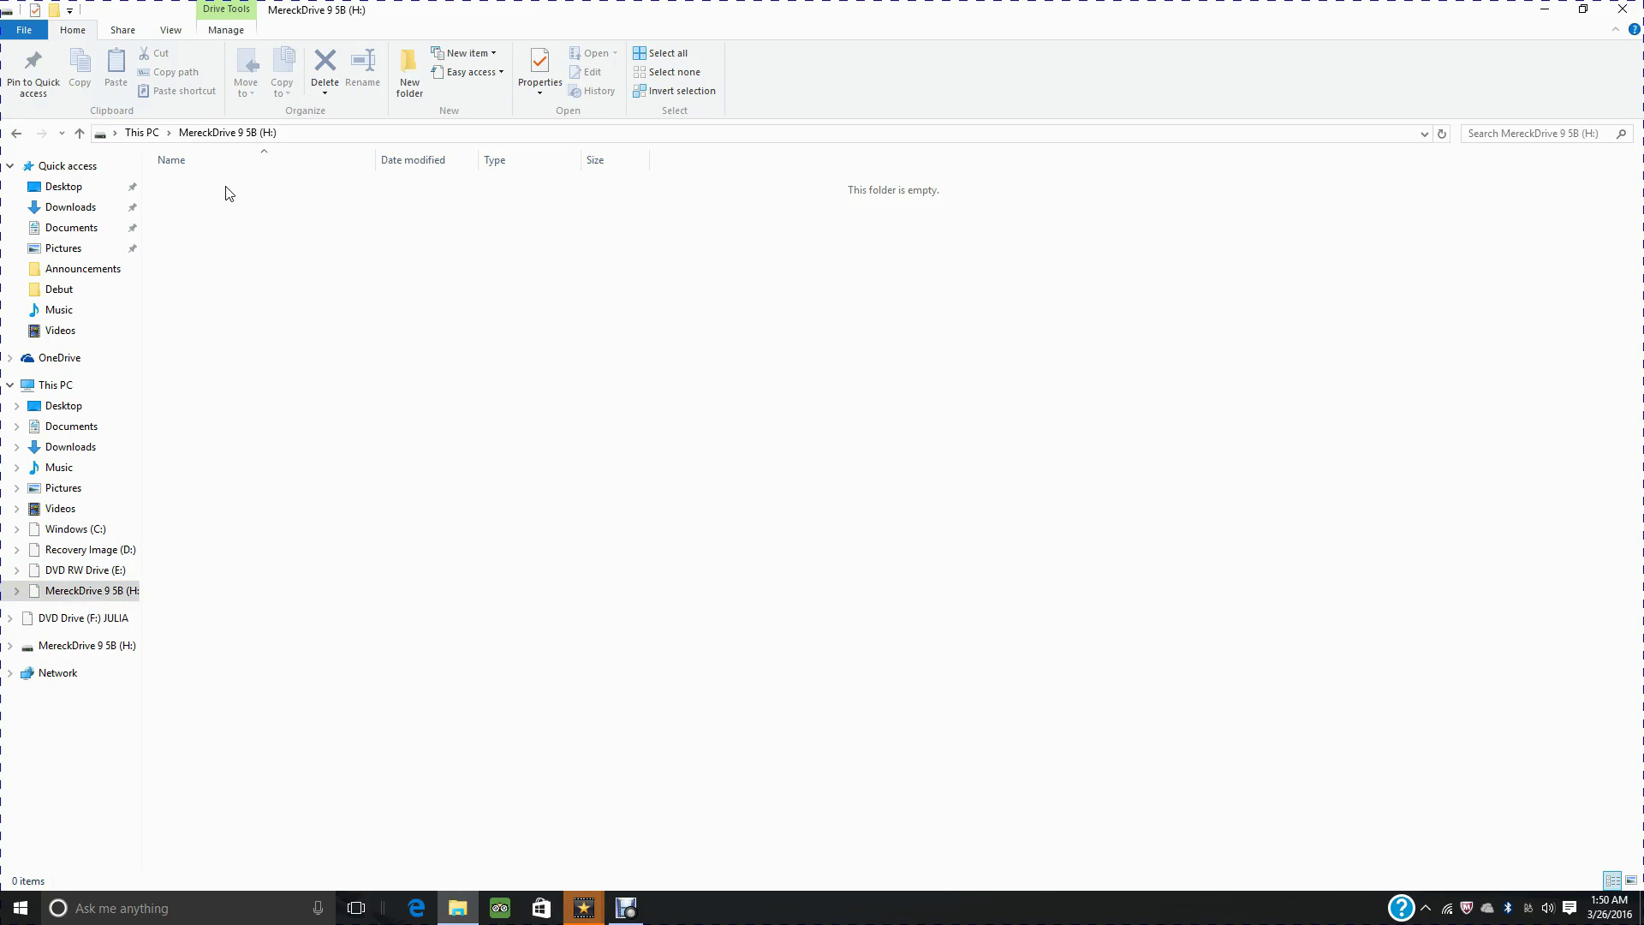
key("ctrl+v")
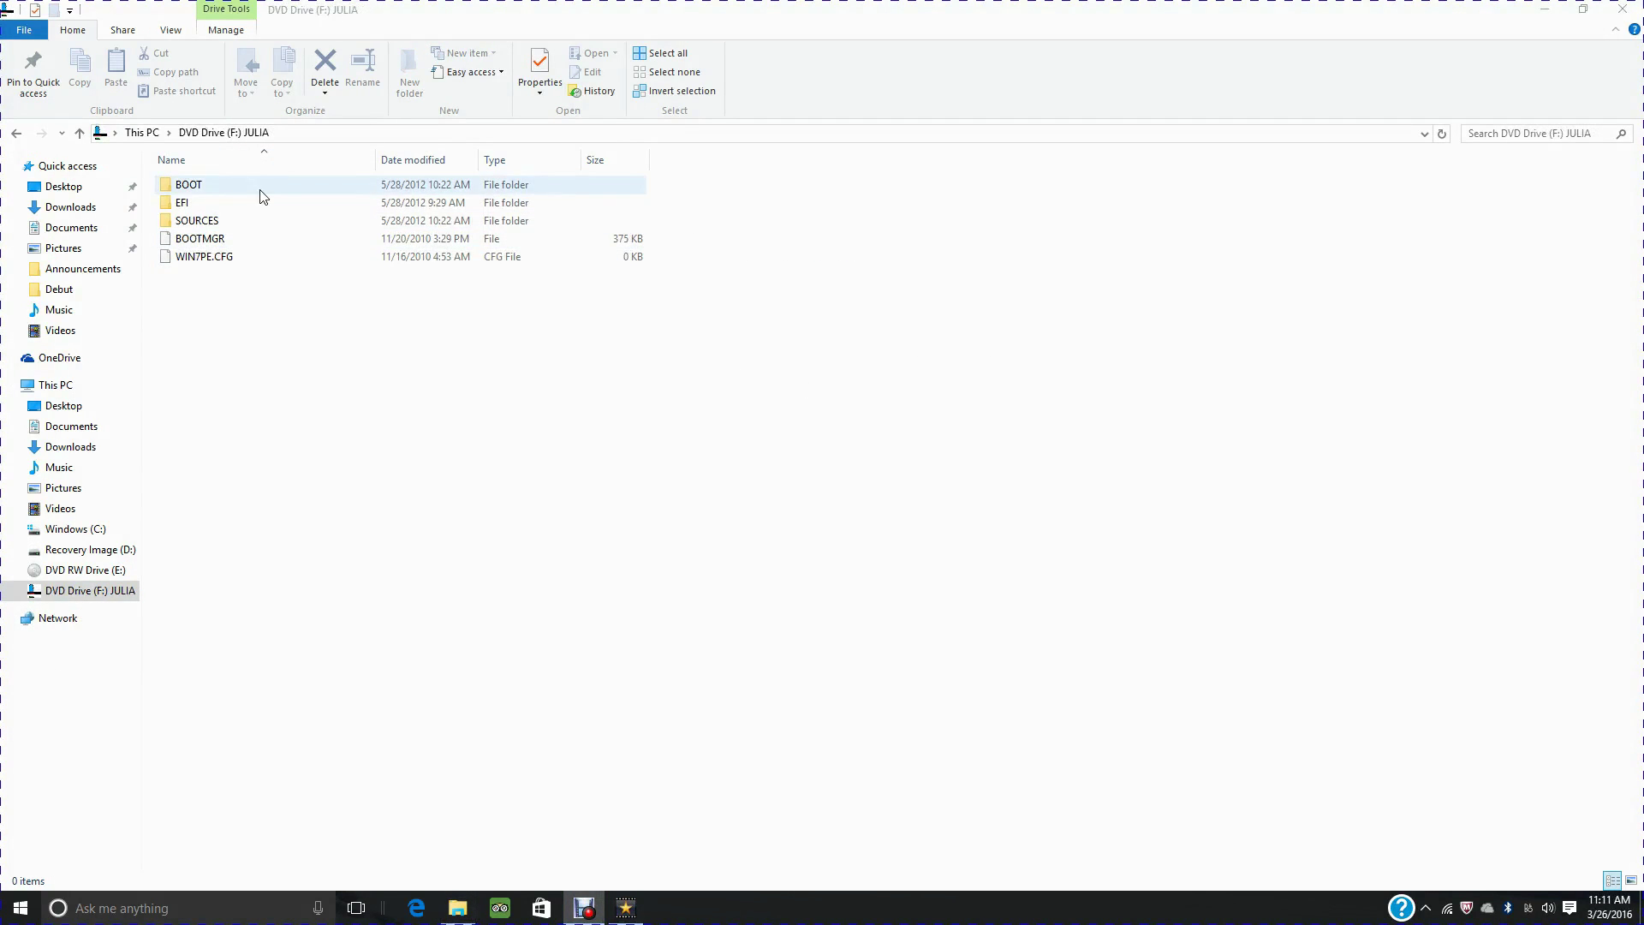
mouse_move(248, 364)
left_mouse_down()
mouse_move(270, 202)
mouse_move(266, 442)
left_mouse_up()
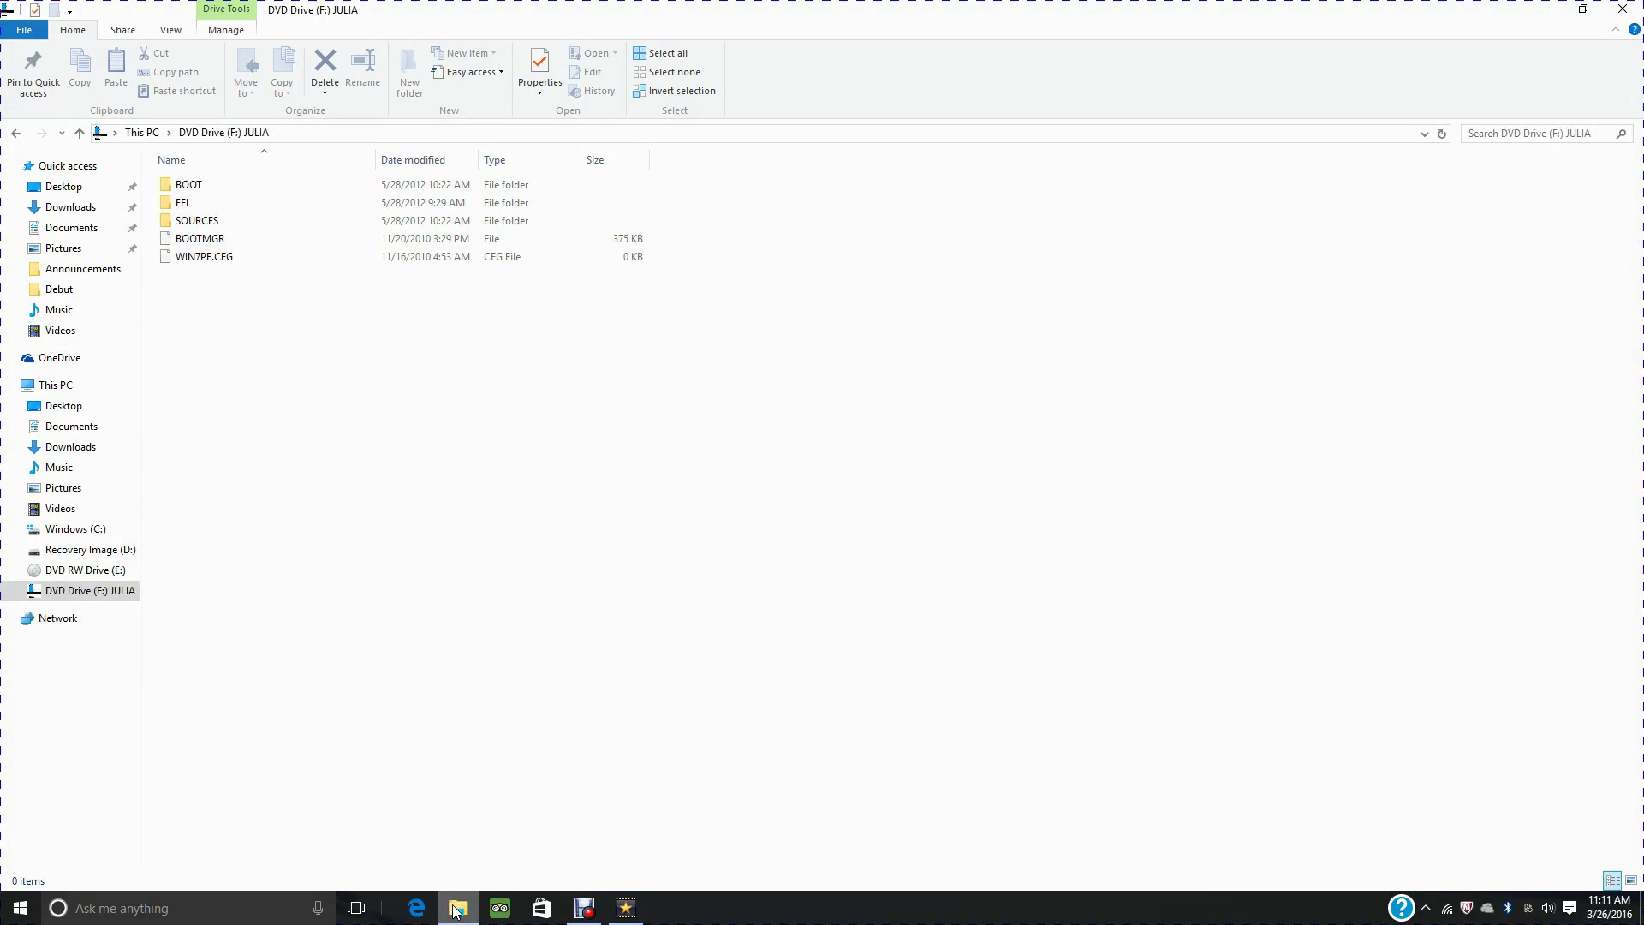
- In Edge, choose Express Zip - File Compression Software from nchsoftware.com's Quick Program Search list
left_click(414, 910)
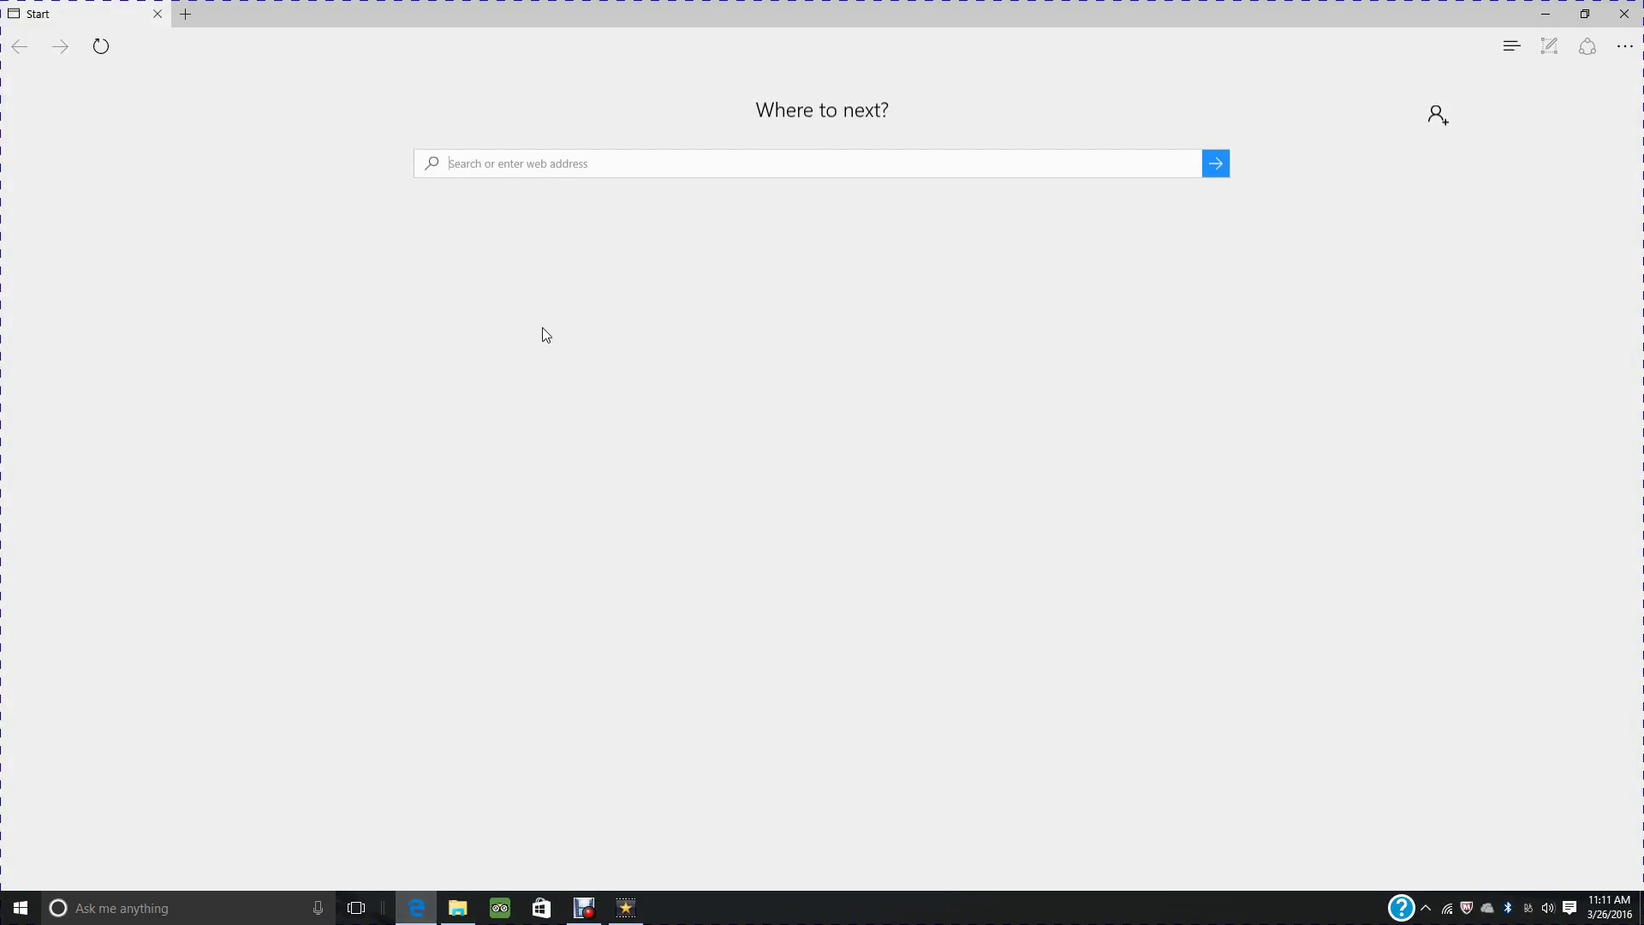
type("n")
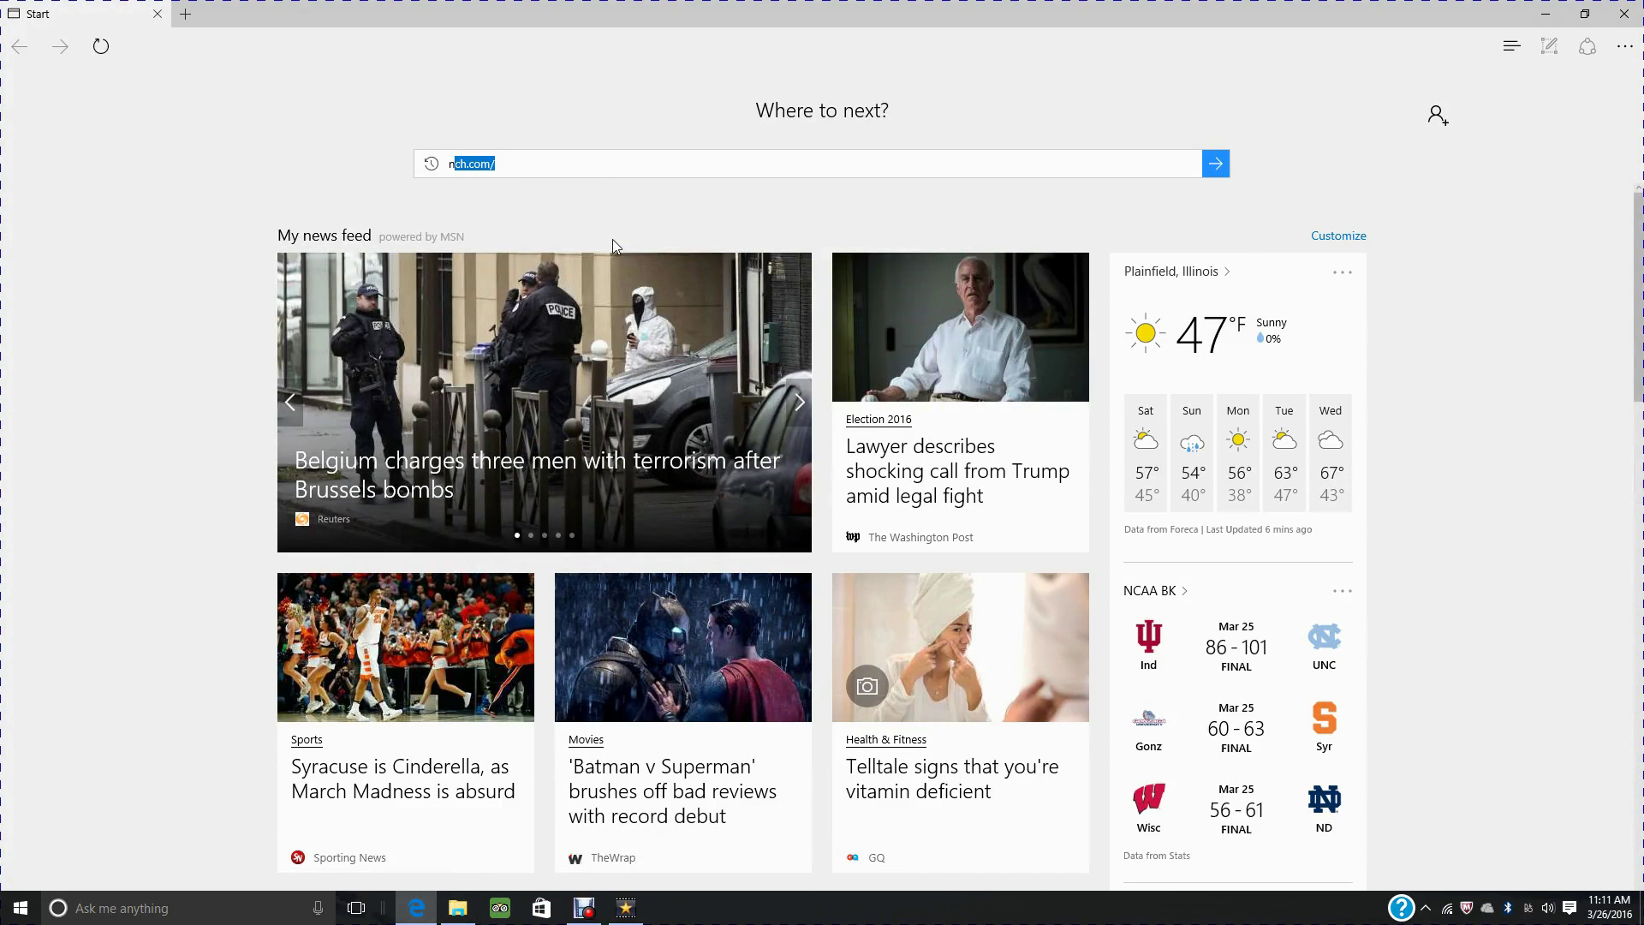
type("chsoftware.com")
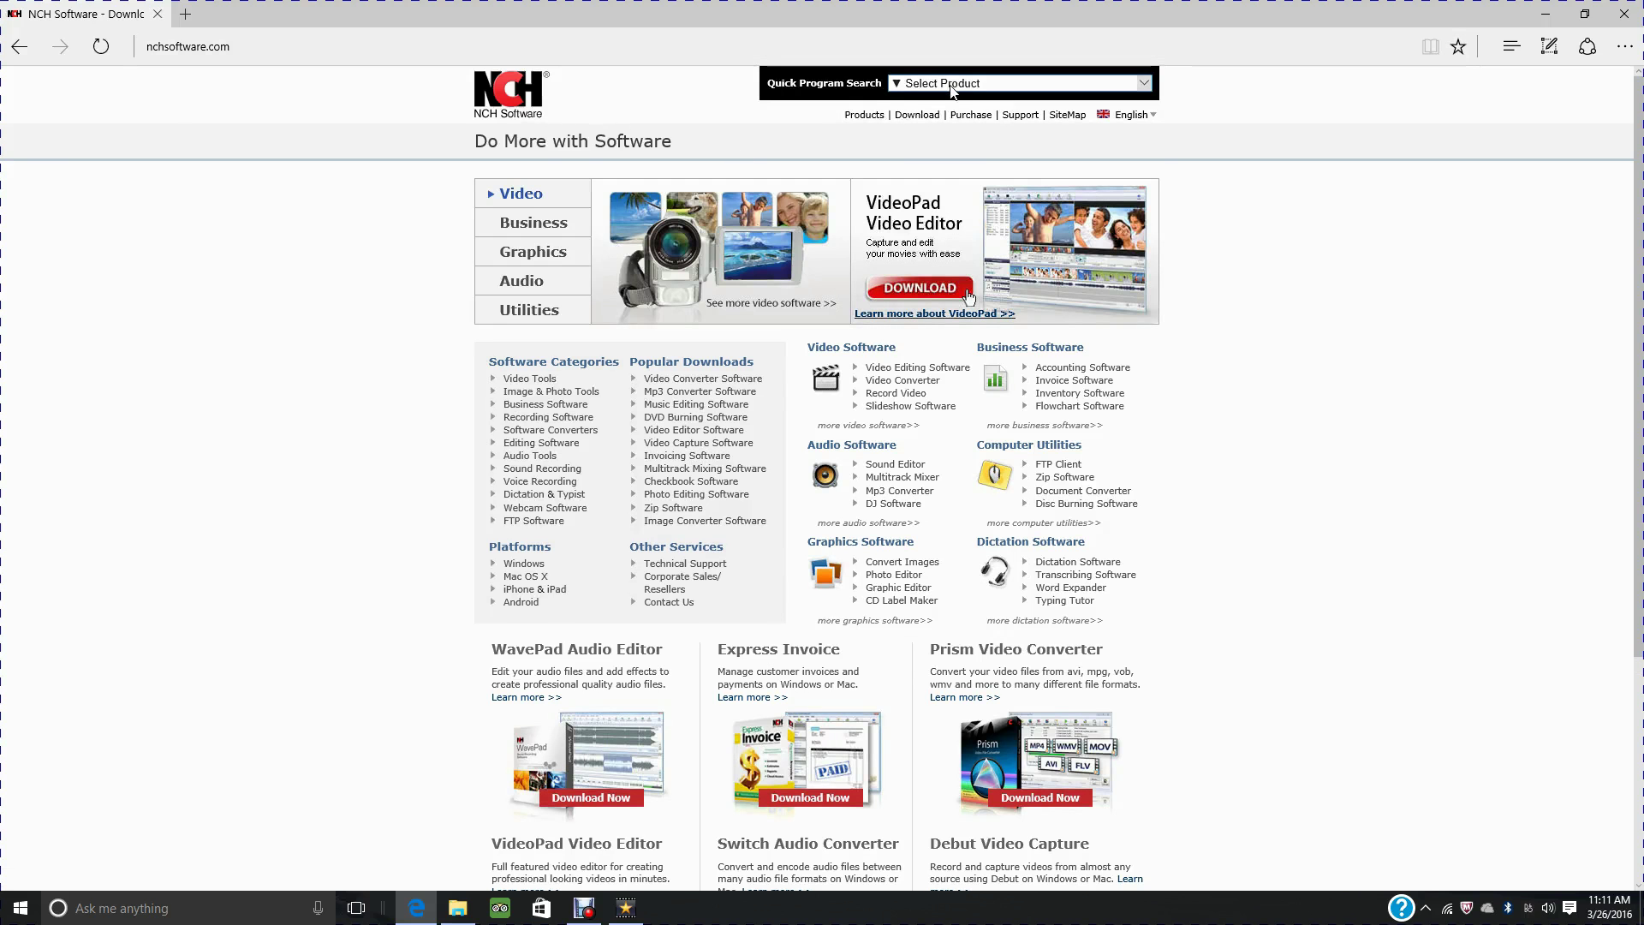
left_click(1144, 82)
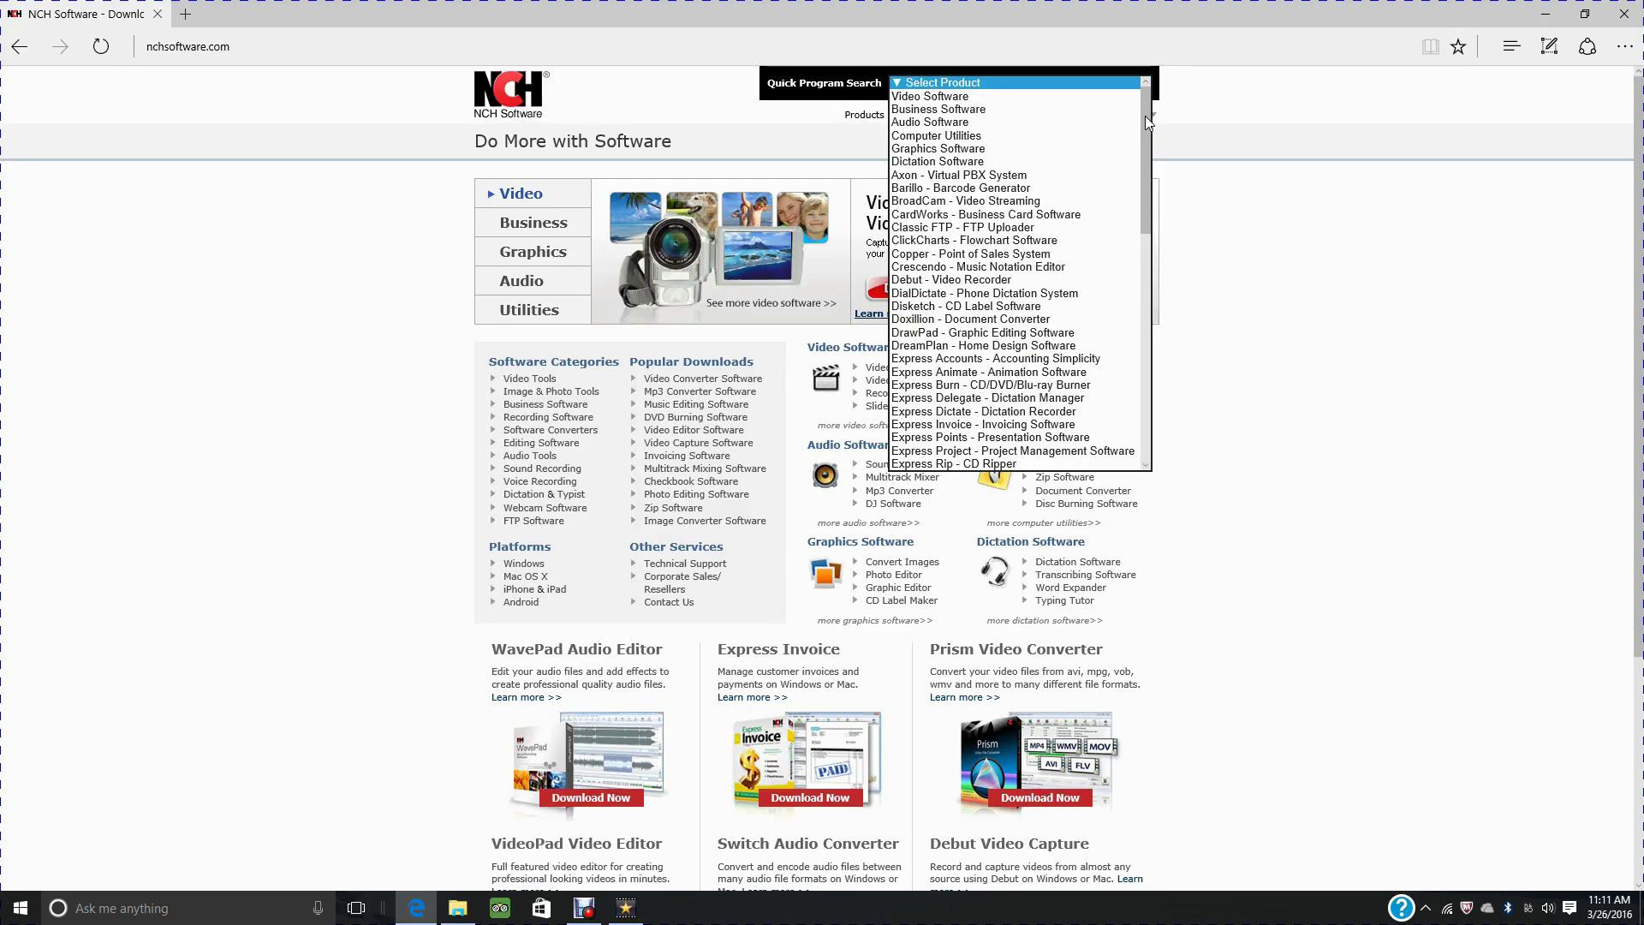
left_click_drag(1148, 121, 1155, 161)
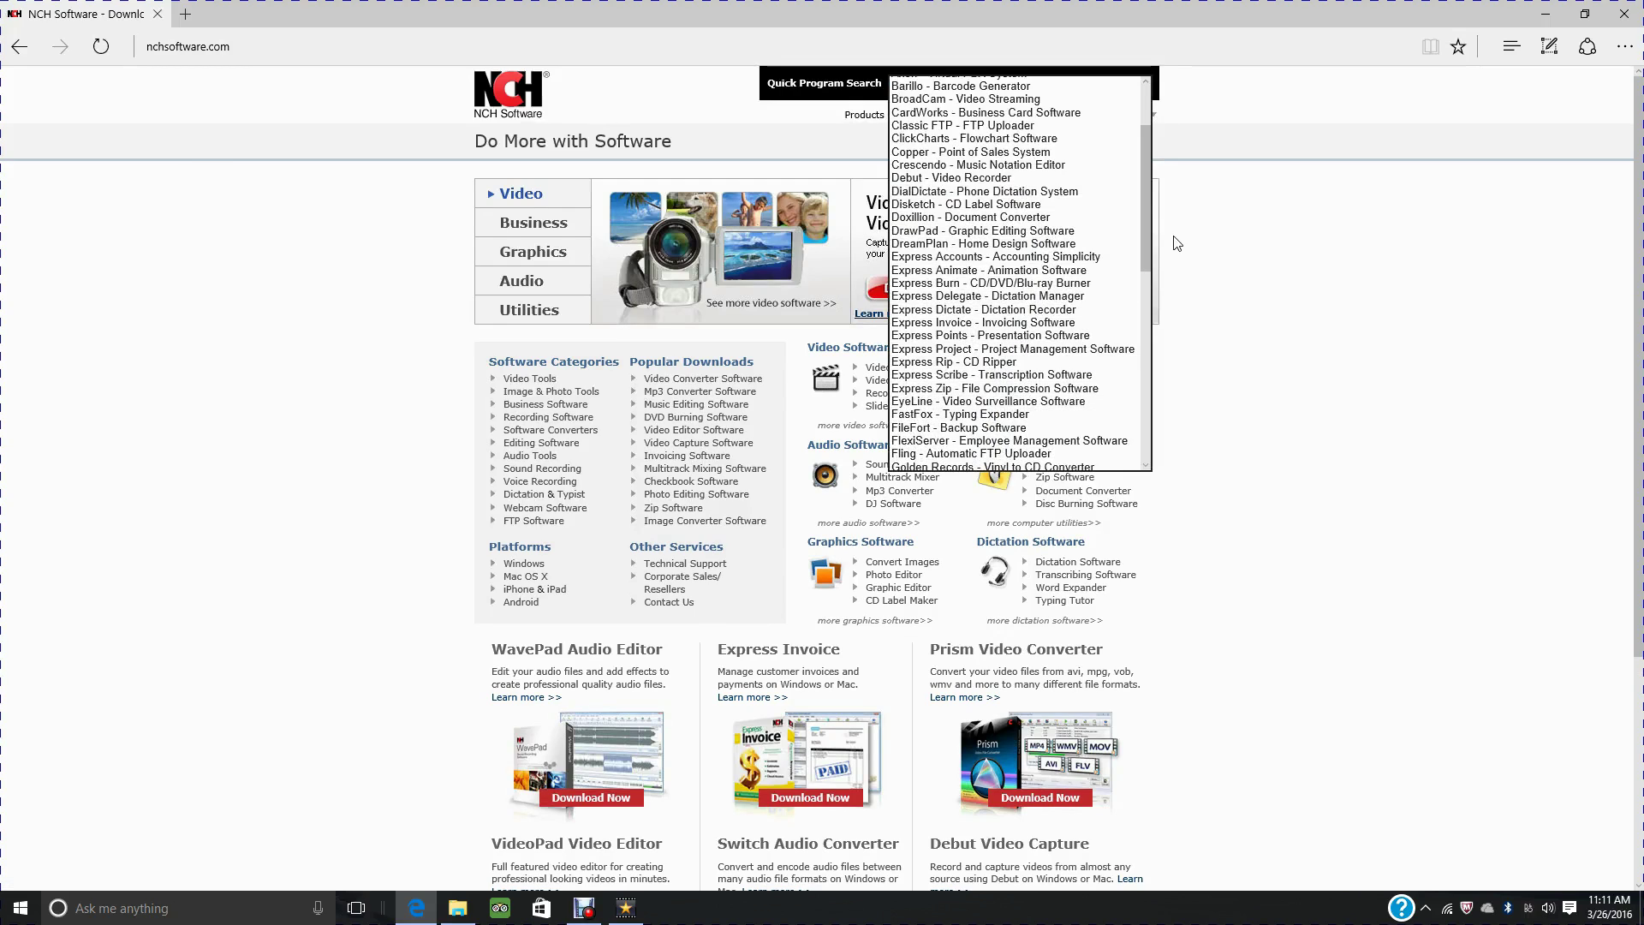
left_click_drag(1147, 245, 1146, 440)
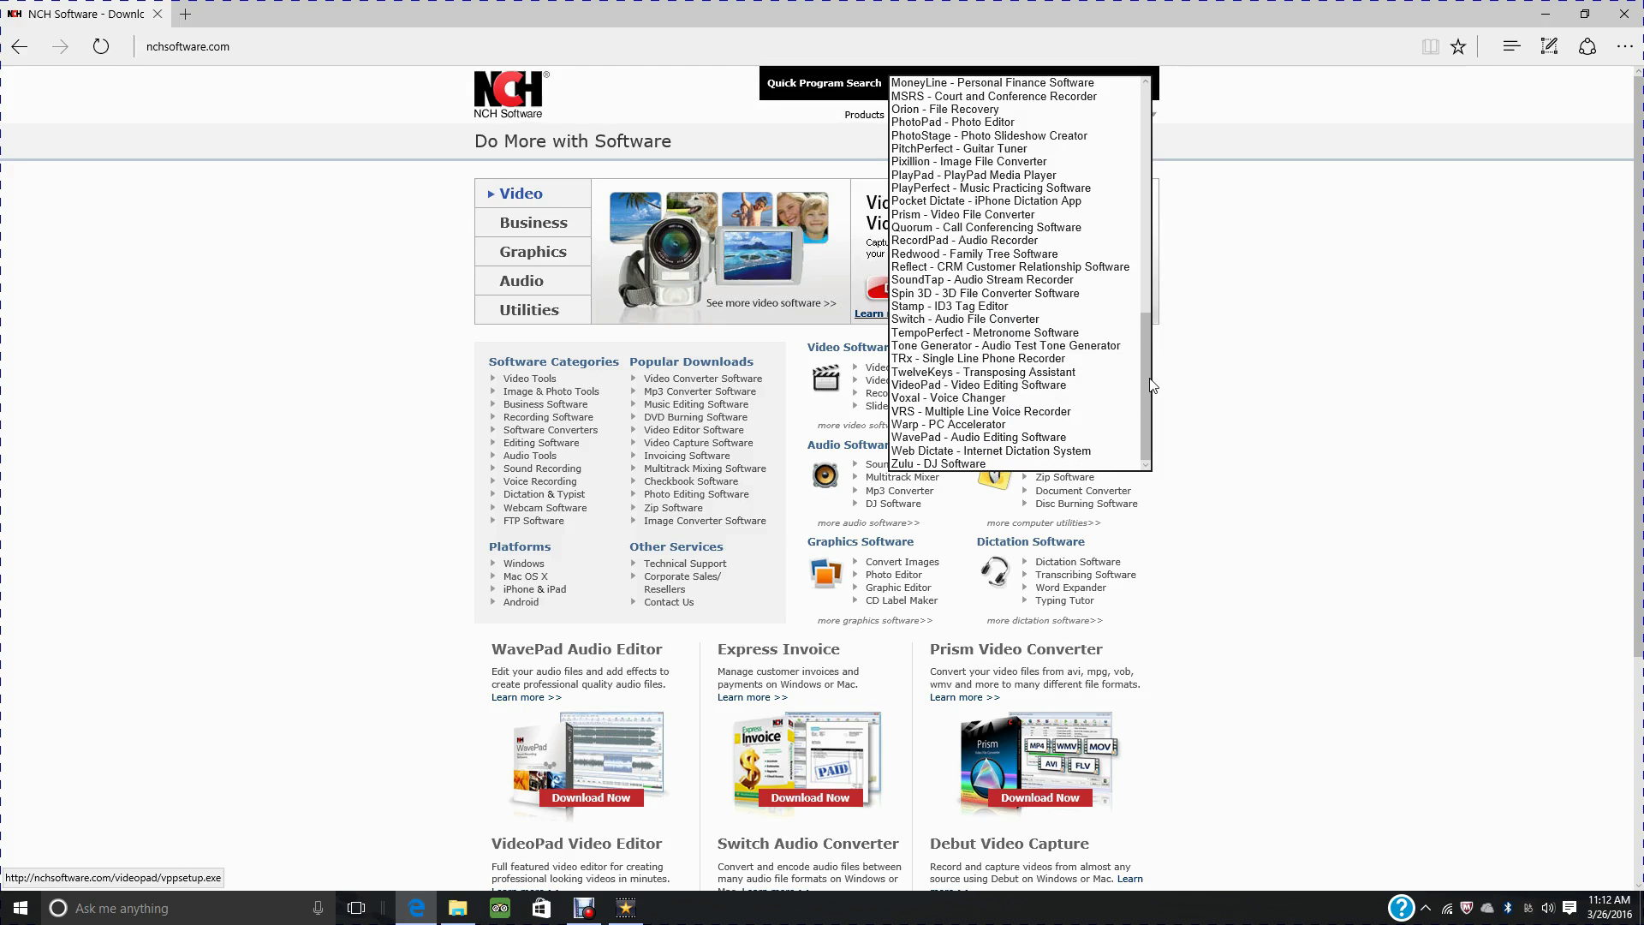
left_click_drag(1146, 389, 1156, 341)
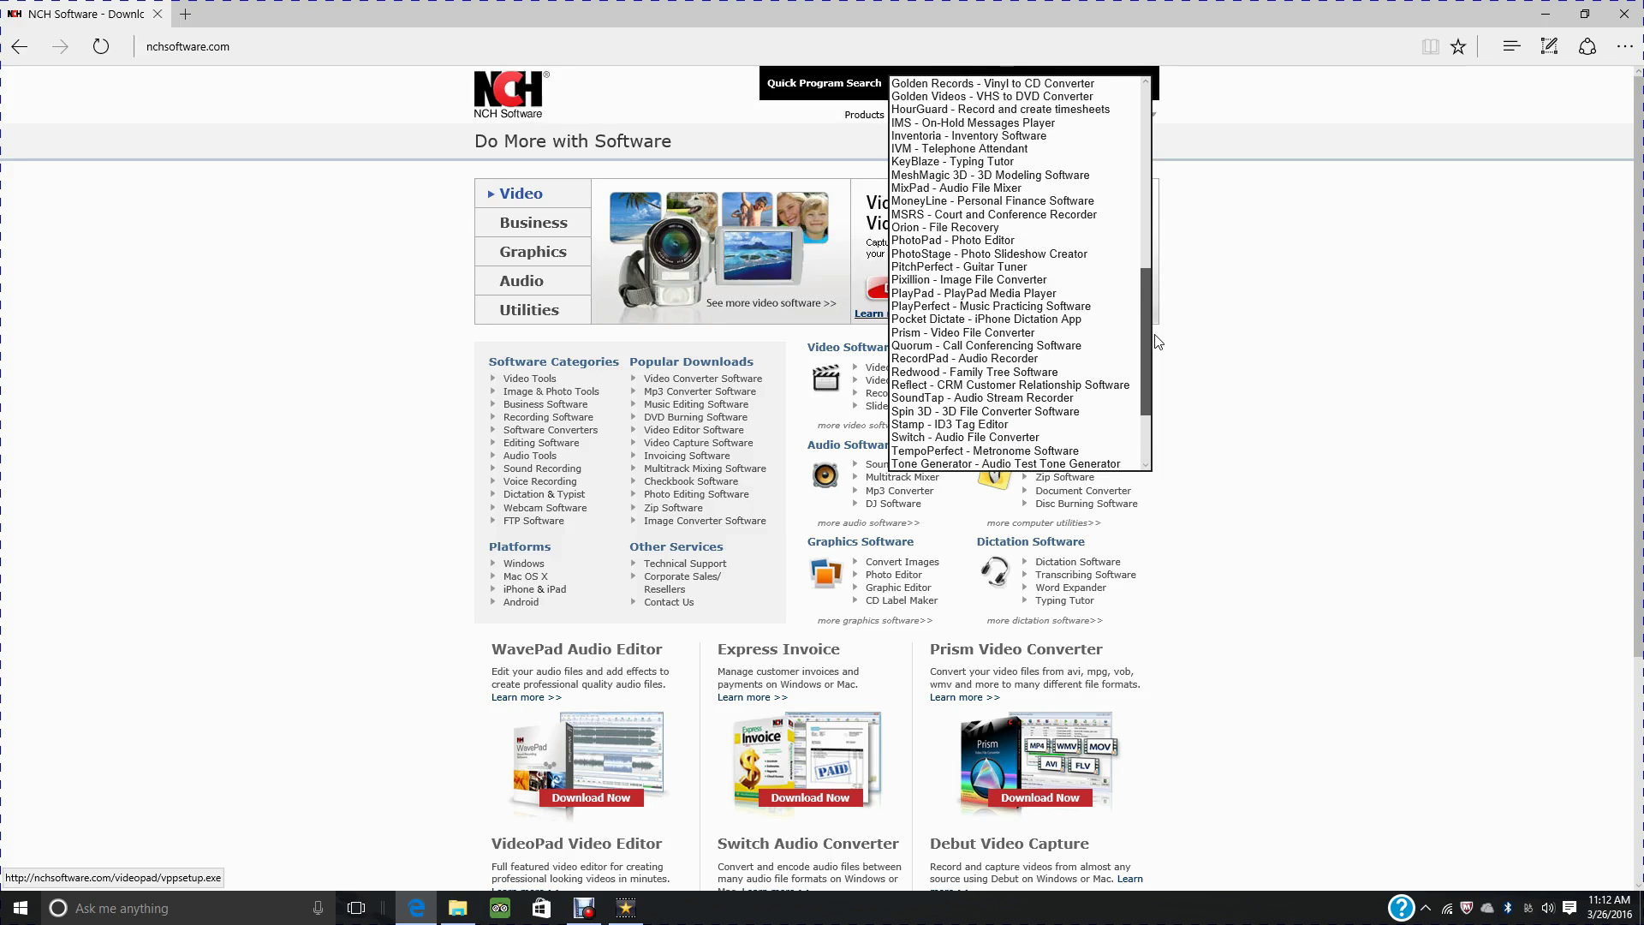
left_click_drag(1156, 341, 1160, 292)
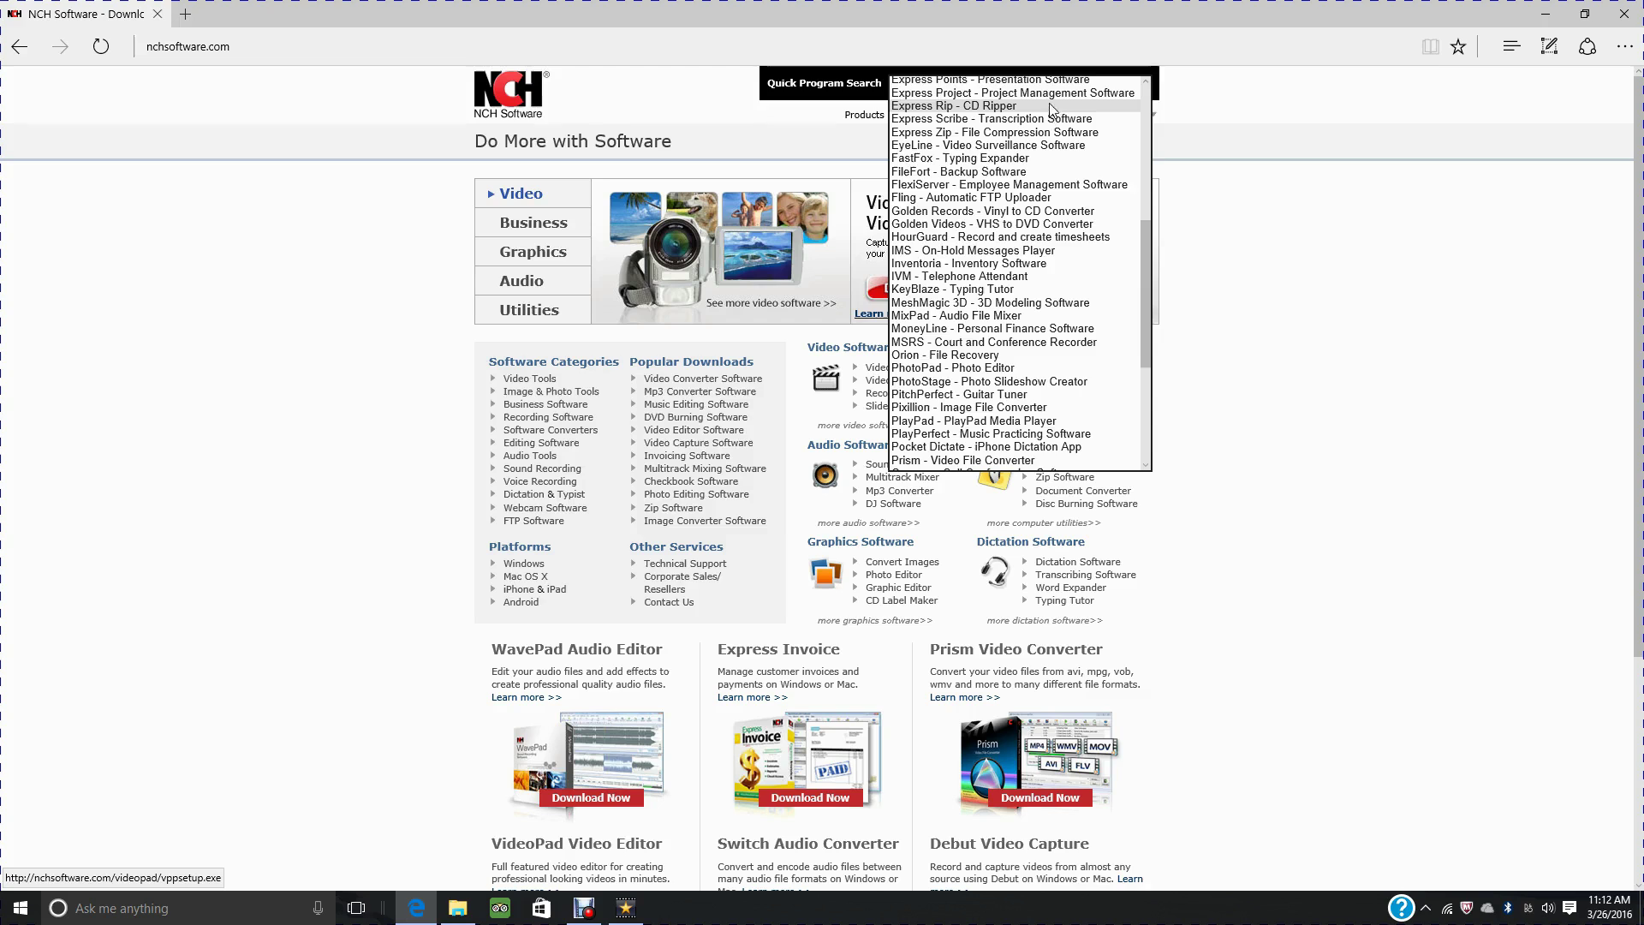
left_click(1093, 132)
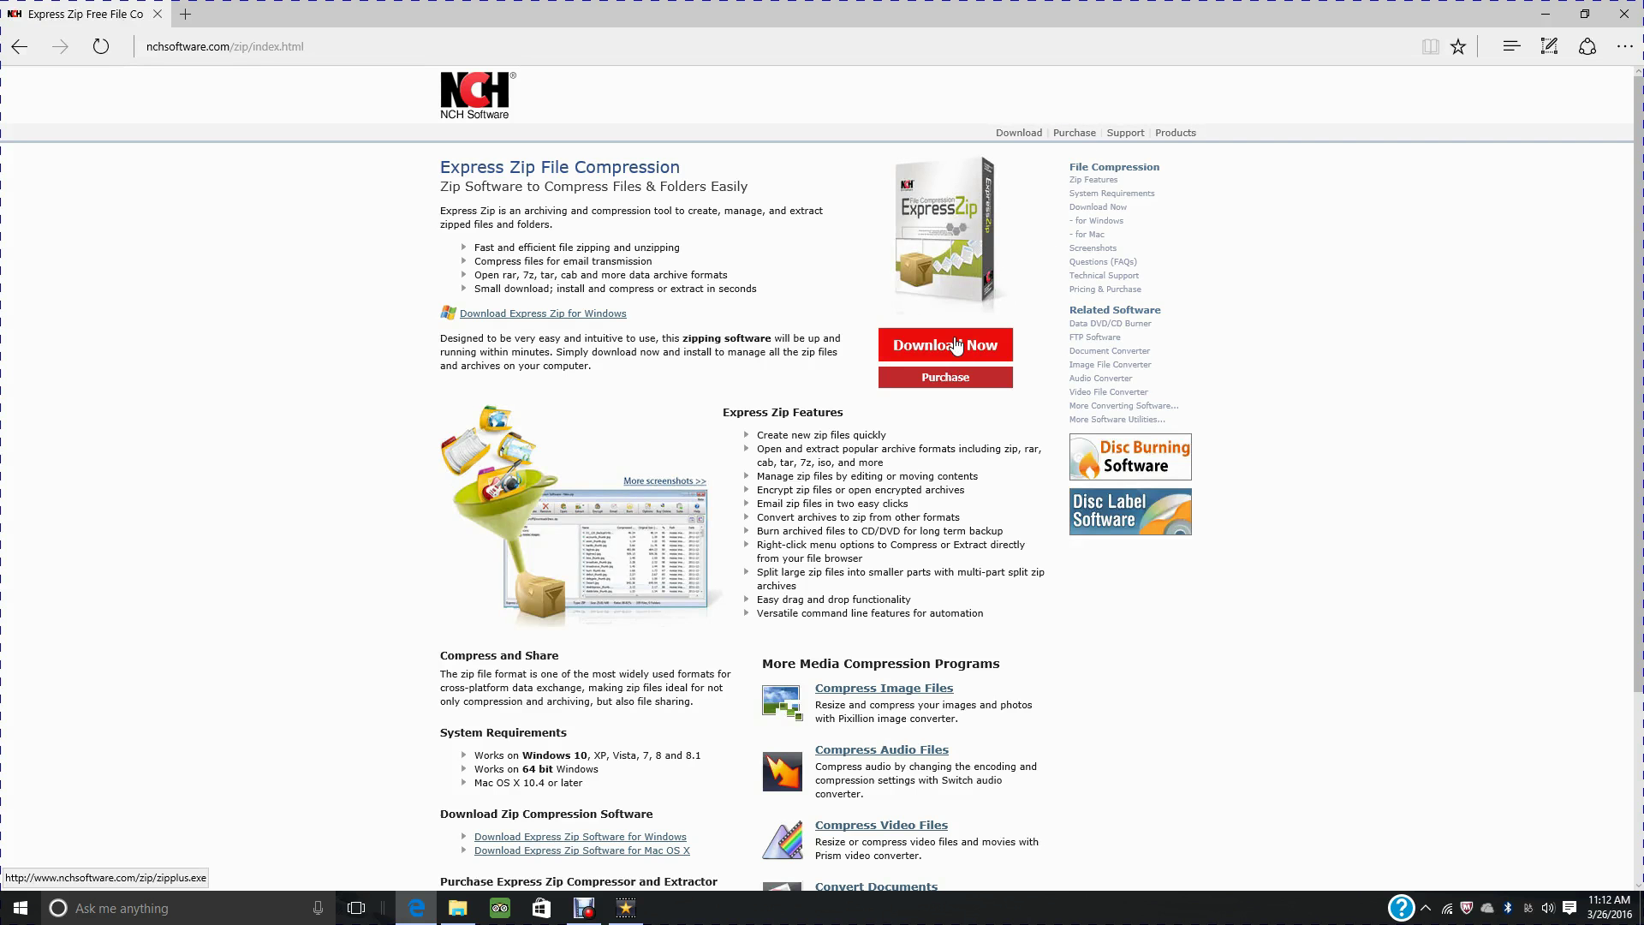
- Download and run zipplus.exe, accept the licence, and install without the optional extras
left_click(957, 346)
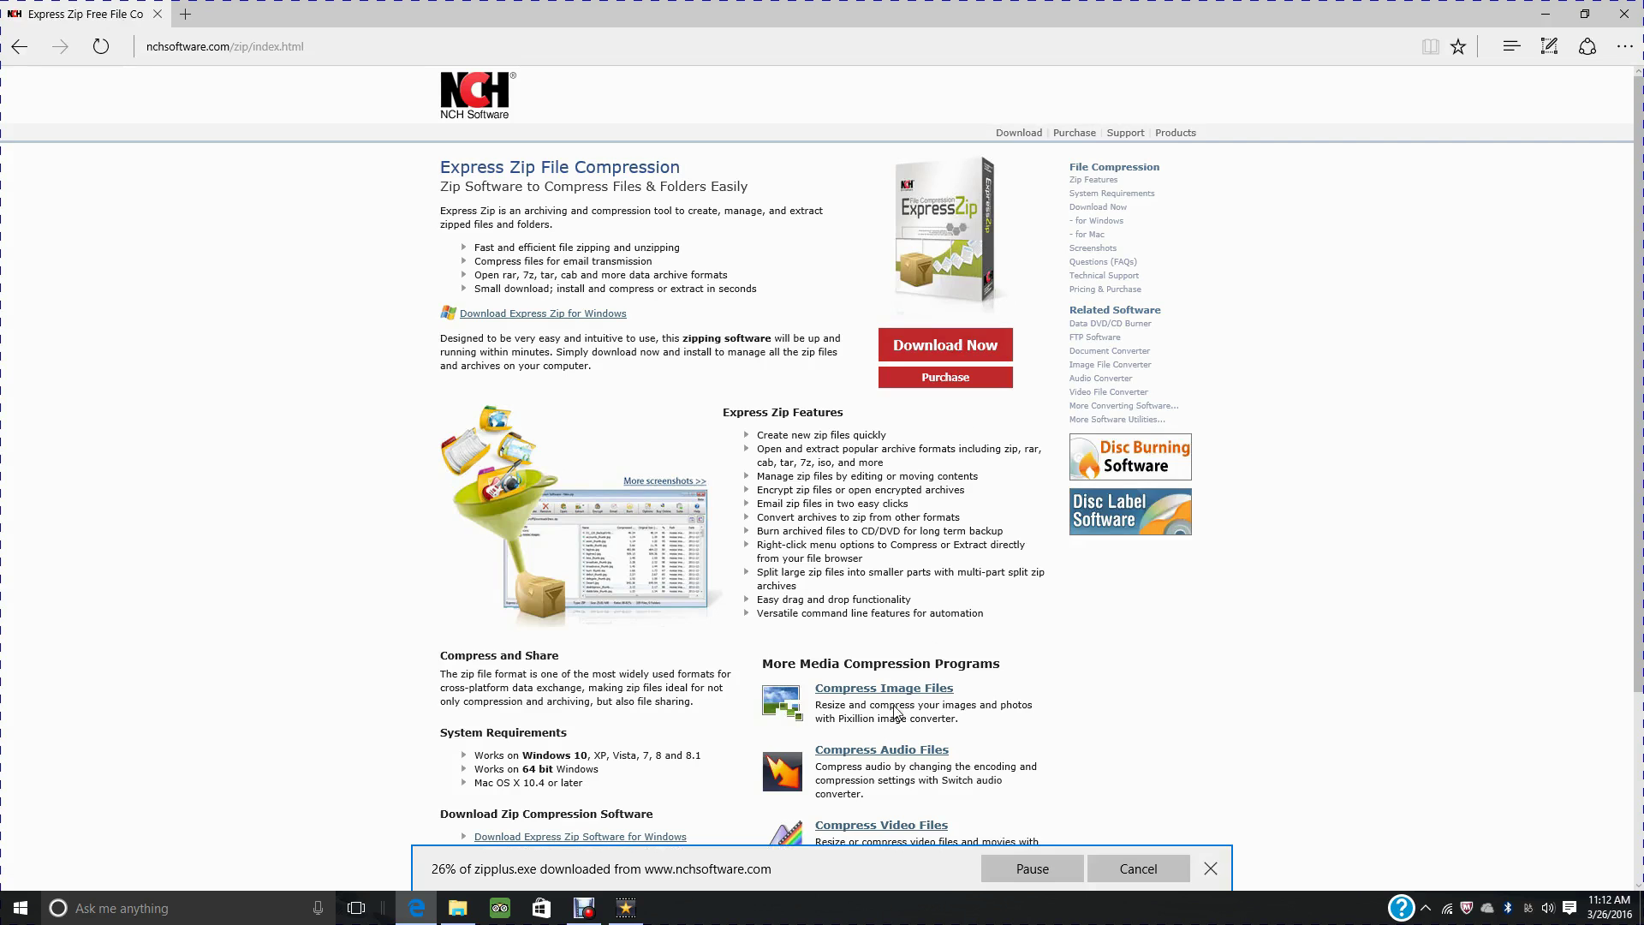
left_click(874, 872)
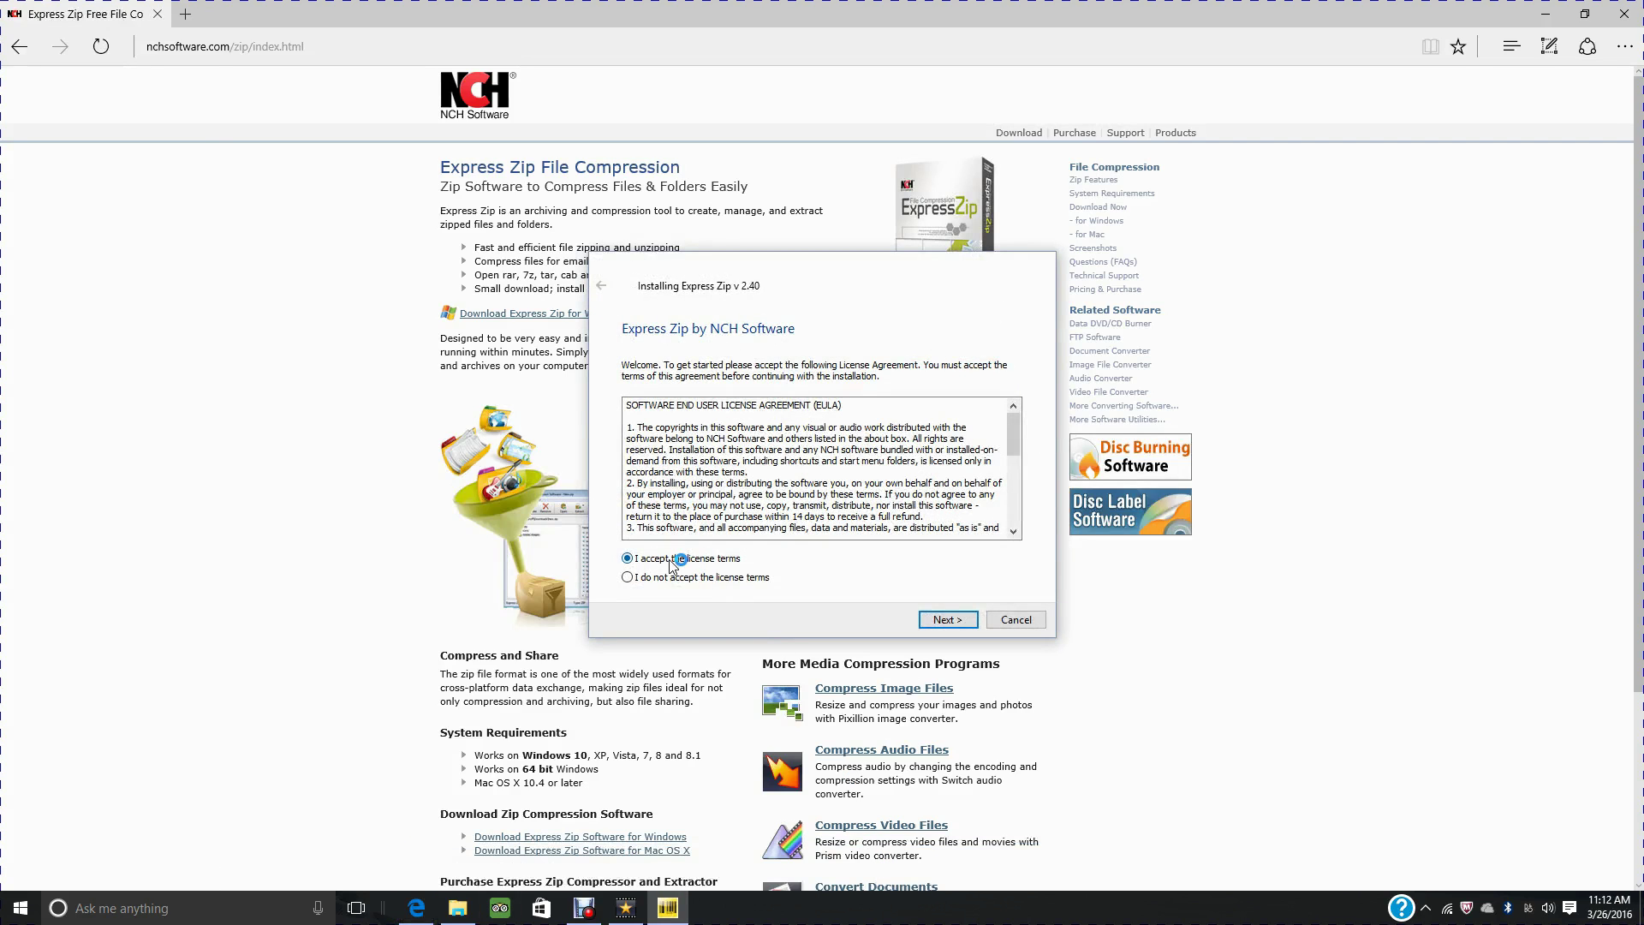
left_click(954, 626)
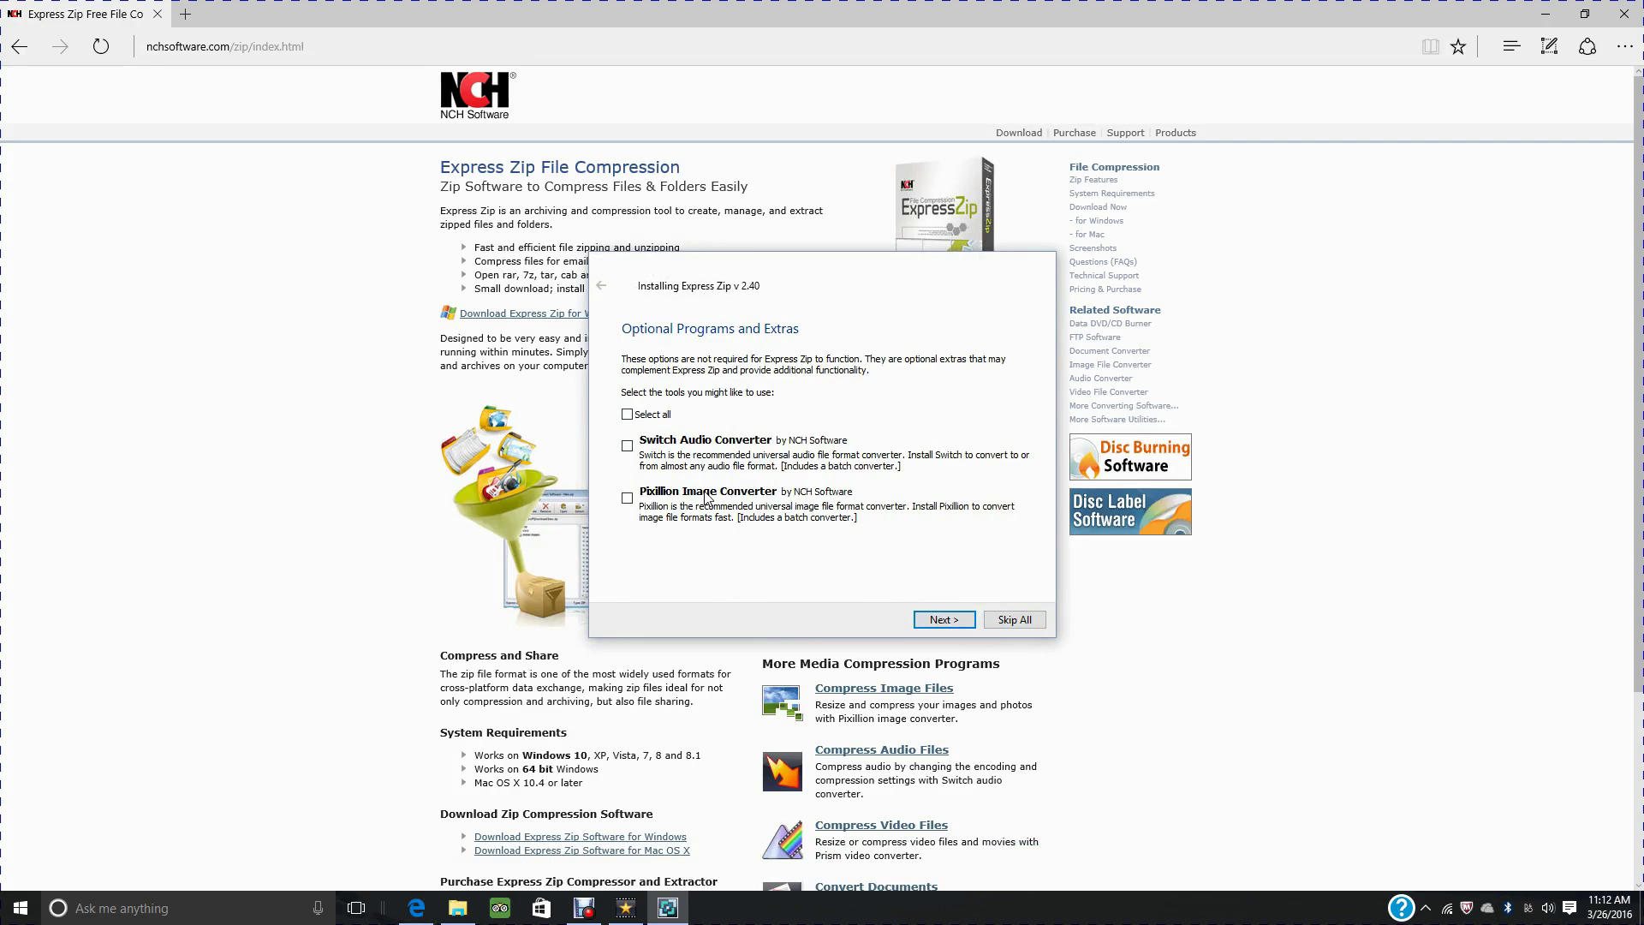
left_click(1003, 622)
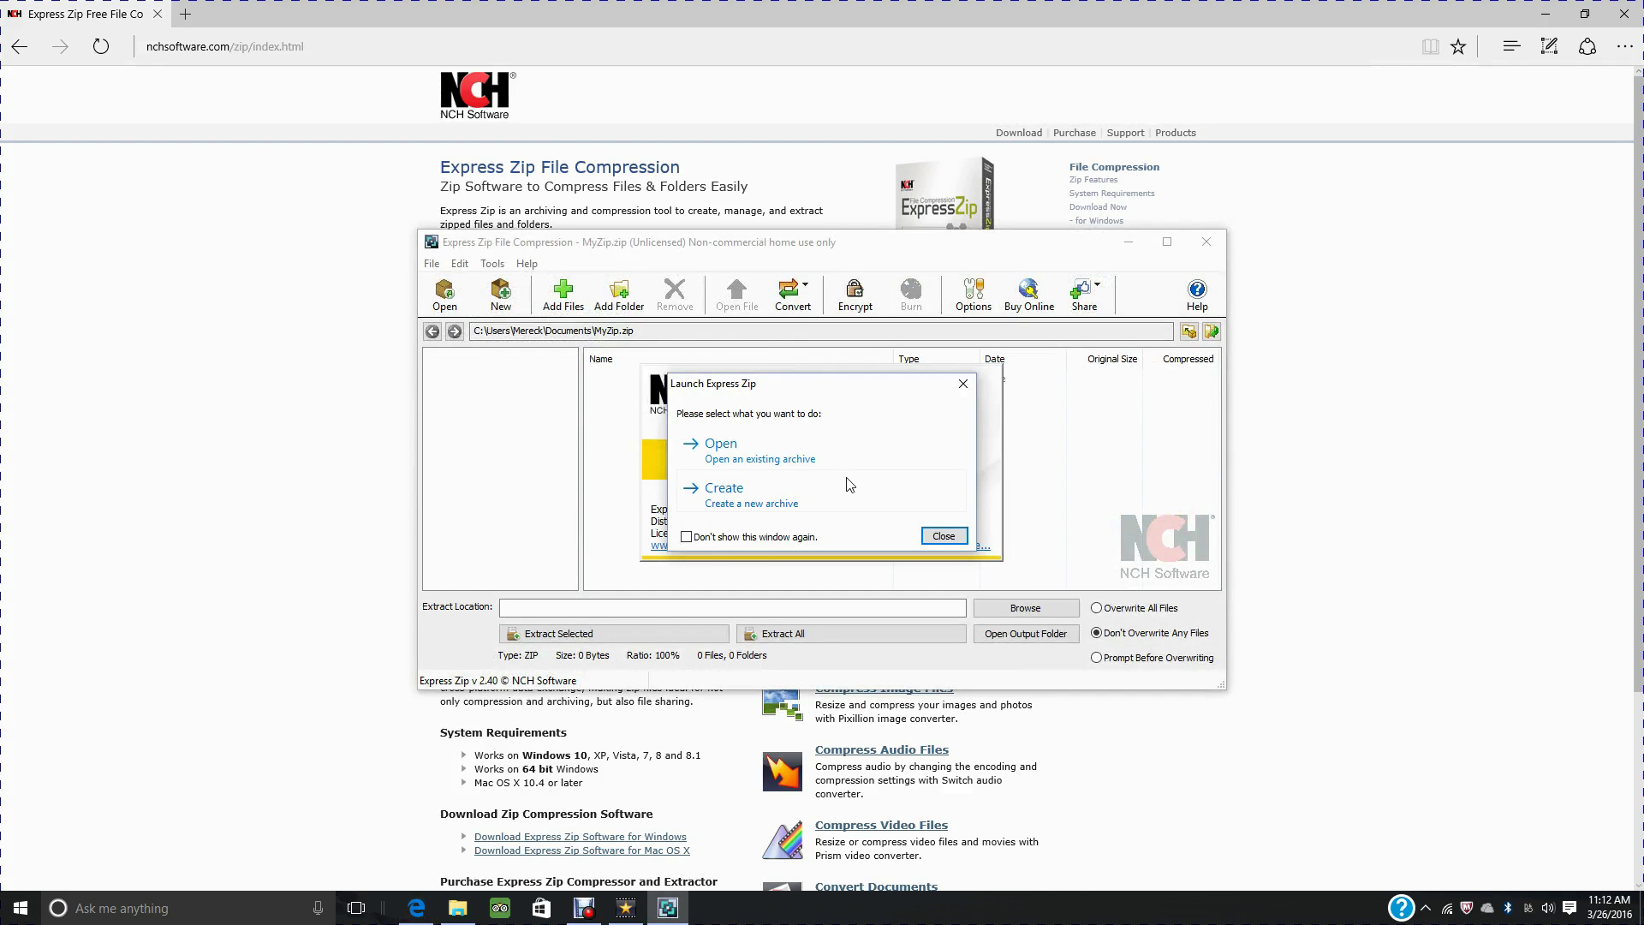
- Load the Windows 7 live cd ISO from Downloads > Live Windows 7 CD and select all its contents
left_click(797, 460)
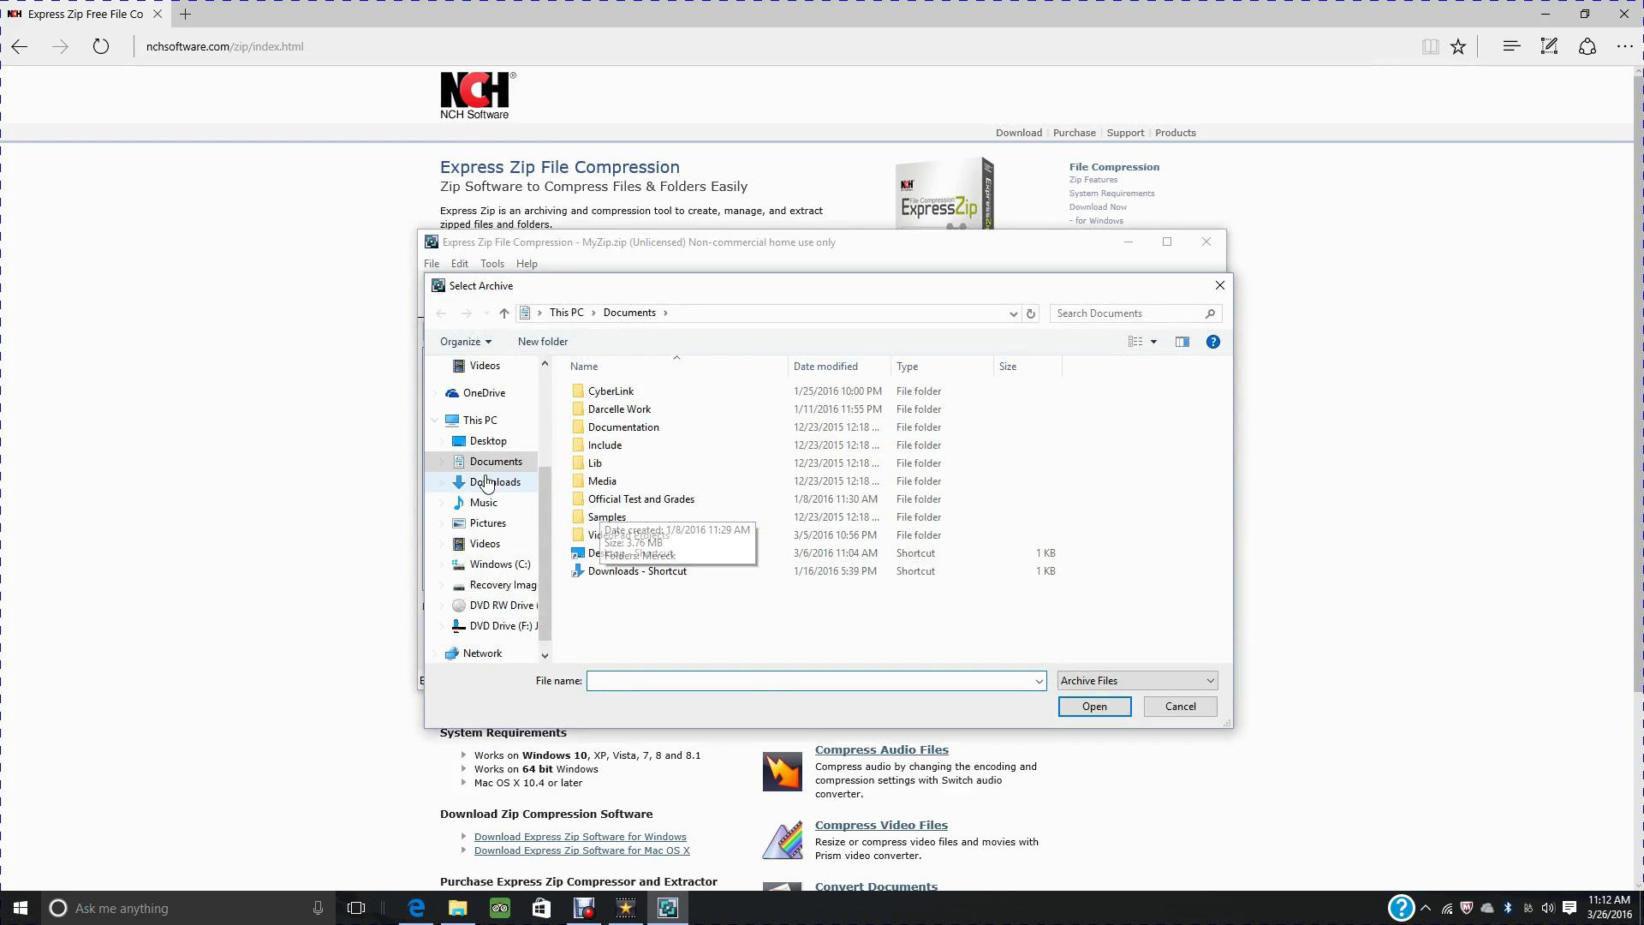
left_click(497, 482)
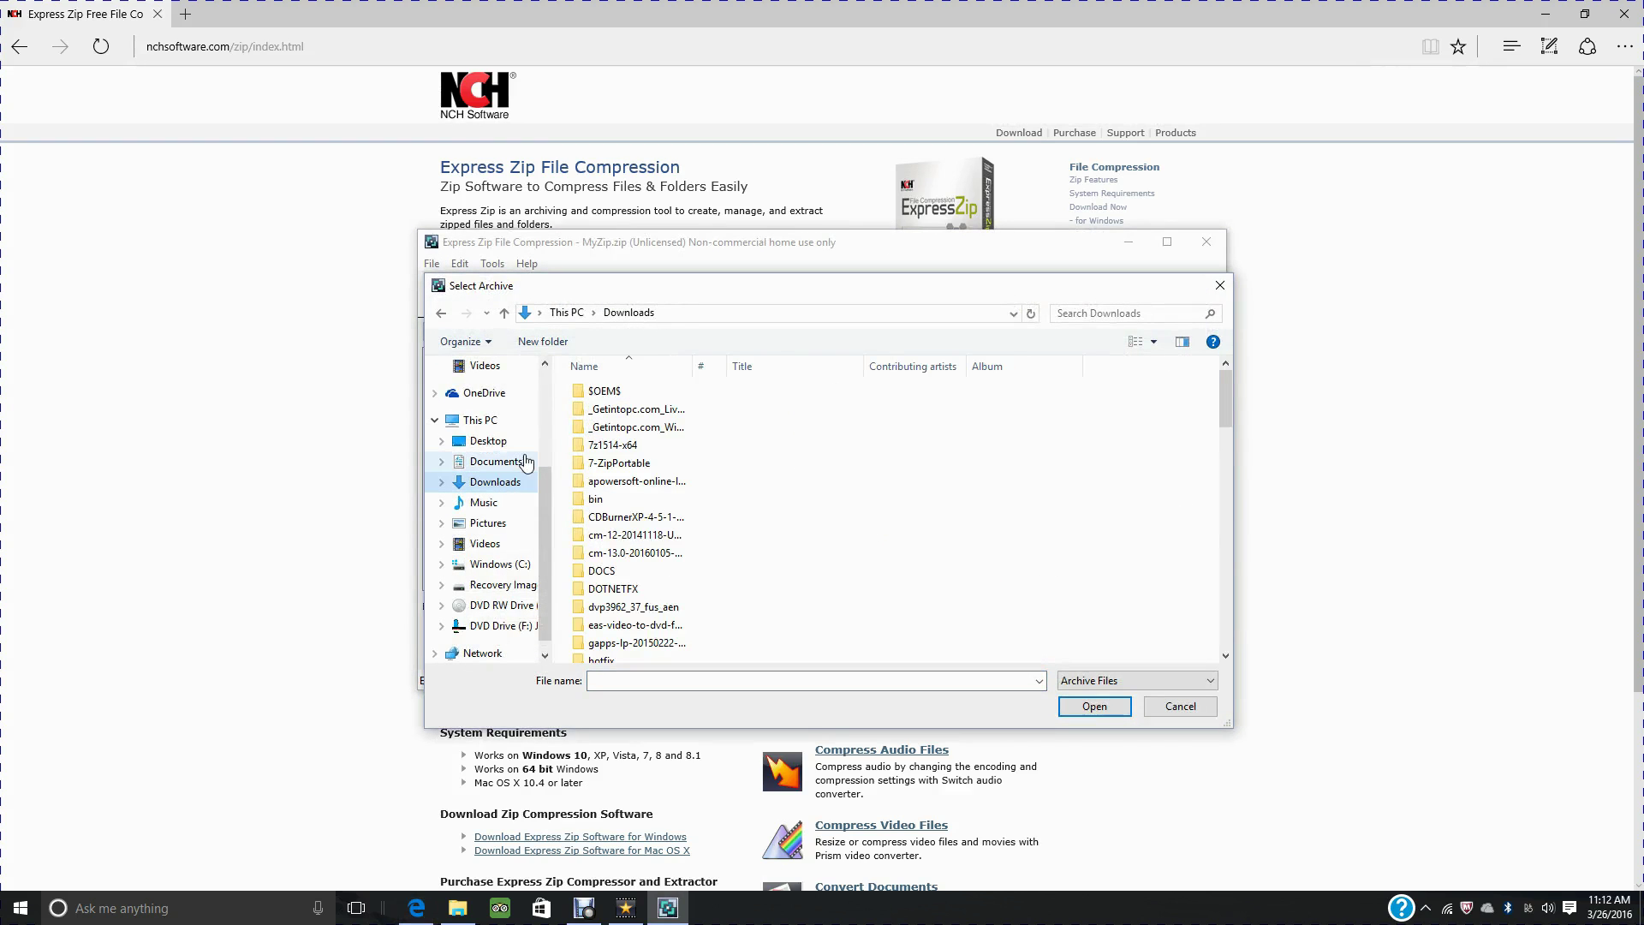
double_click(650, 410)
left_click(658, 390)
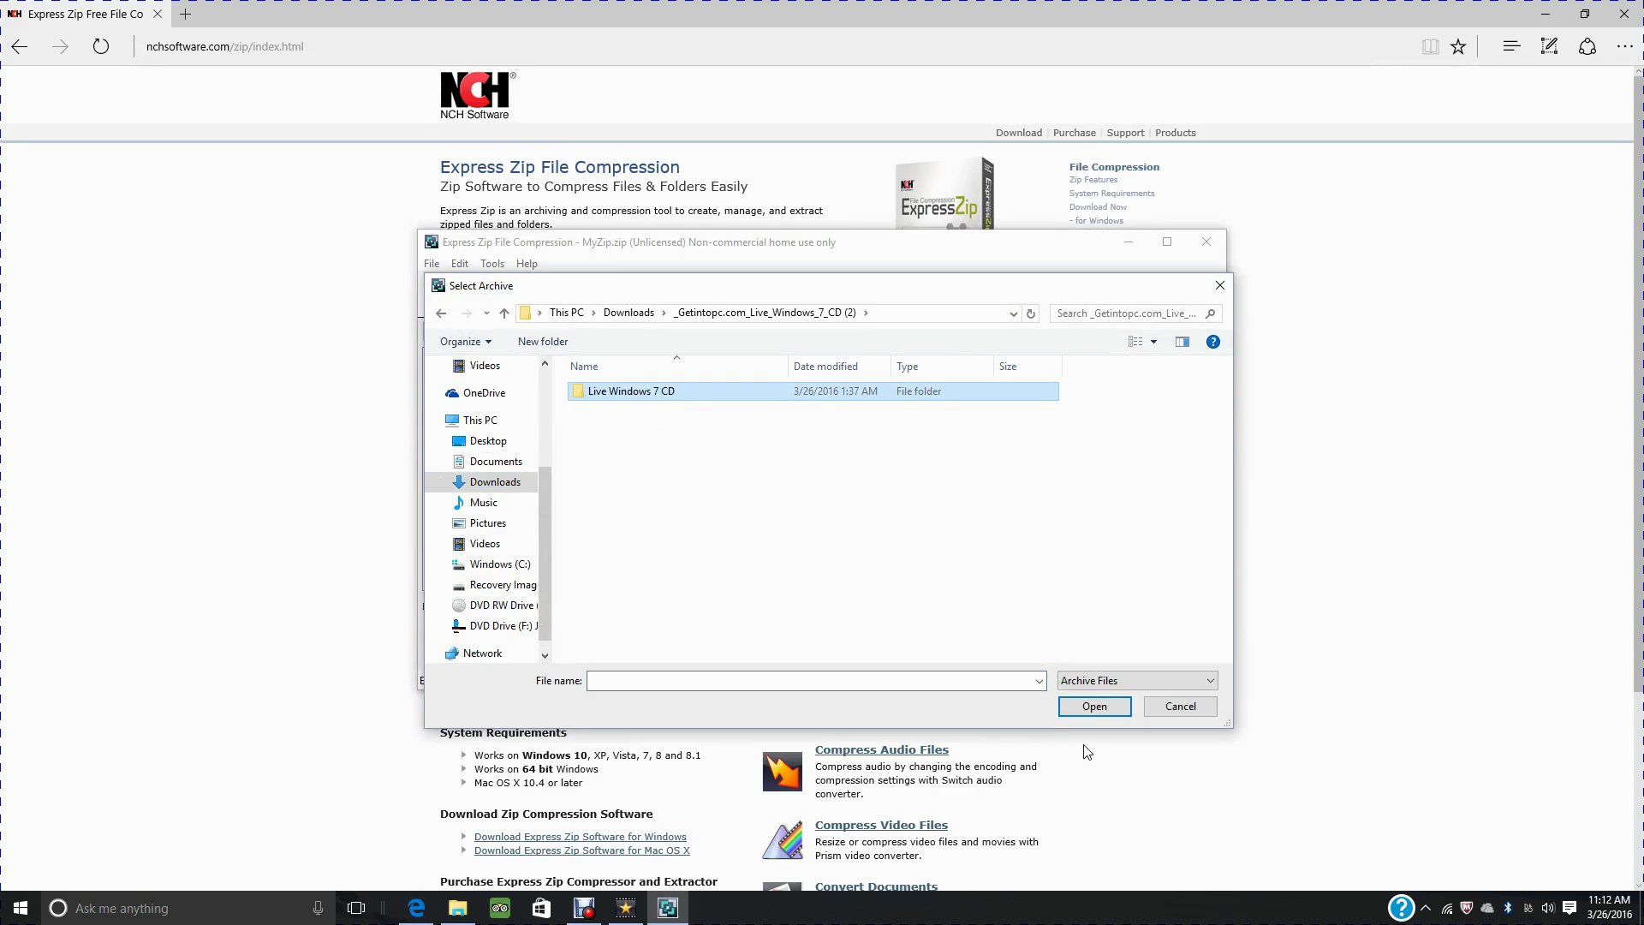
left_click(1092, 707)
left_click(775, 392)
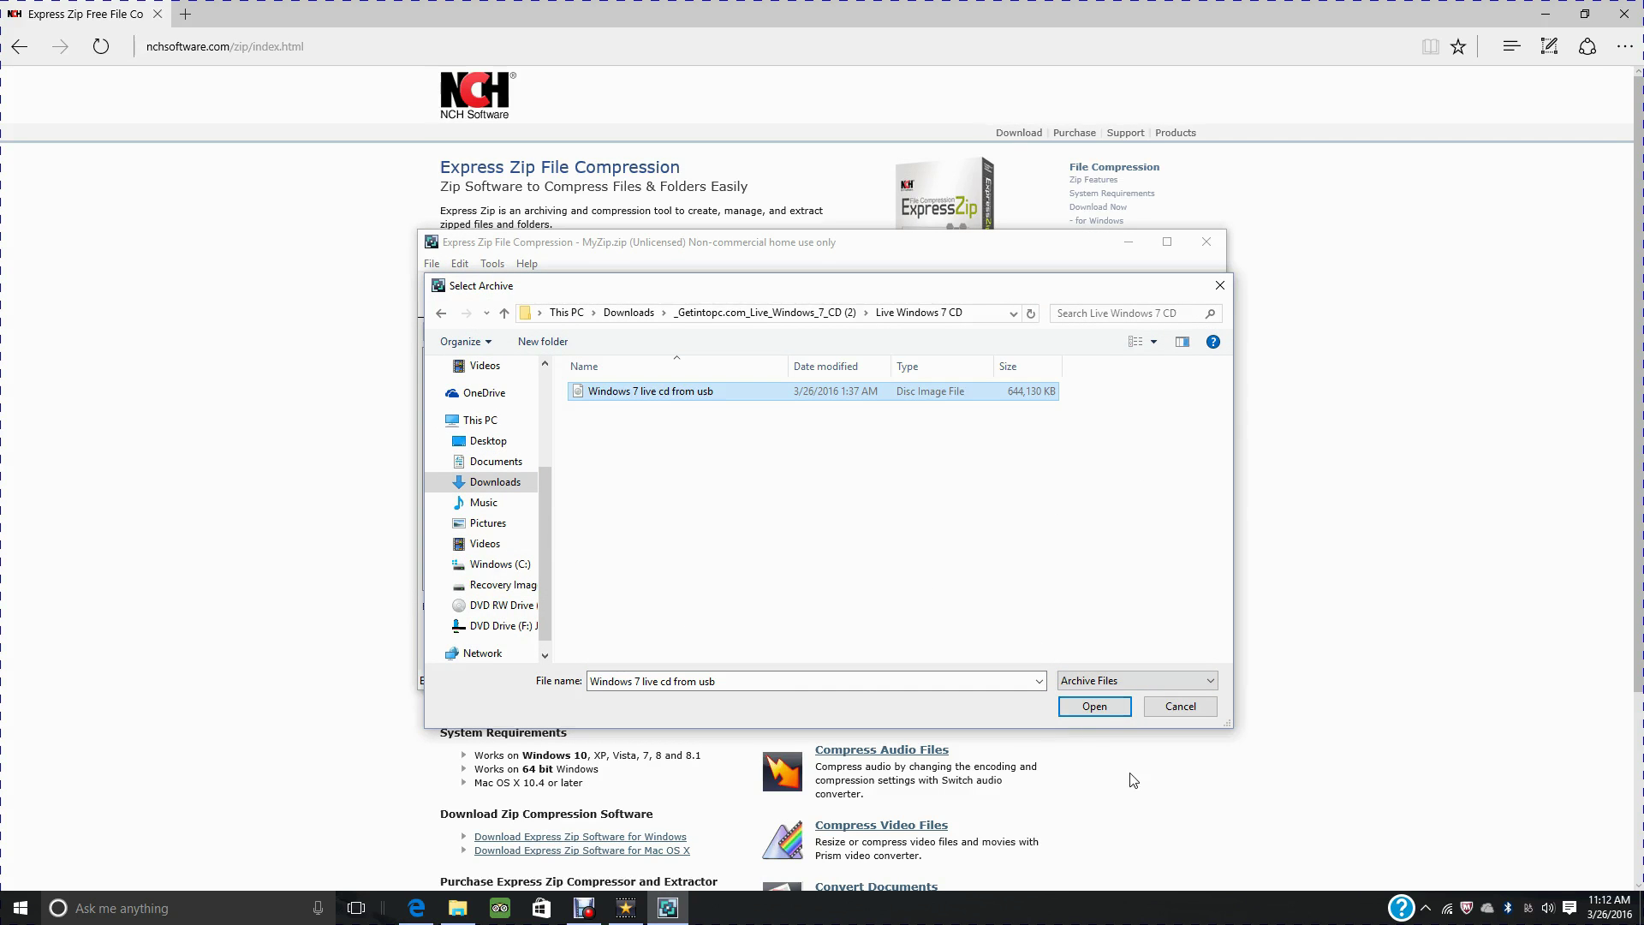
left_click(1100, 711)
mouse_move(652, 570)
left_mouse_down()
mouse_move(666, 329)
mouse_move(637, 367)
left_mouse_up()
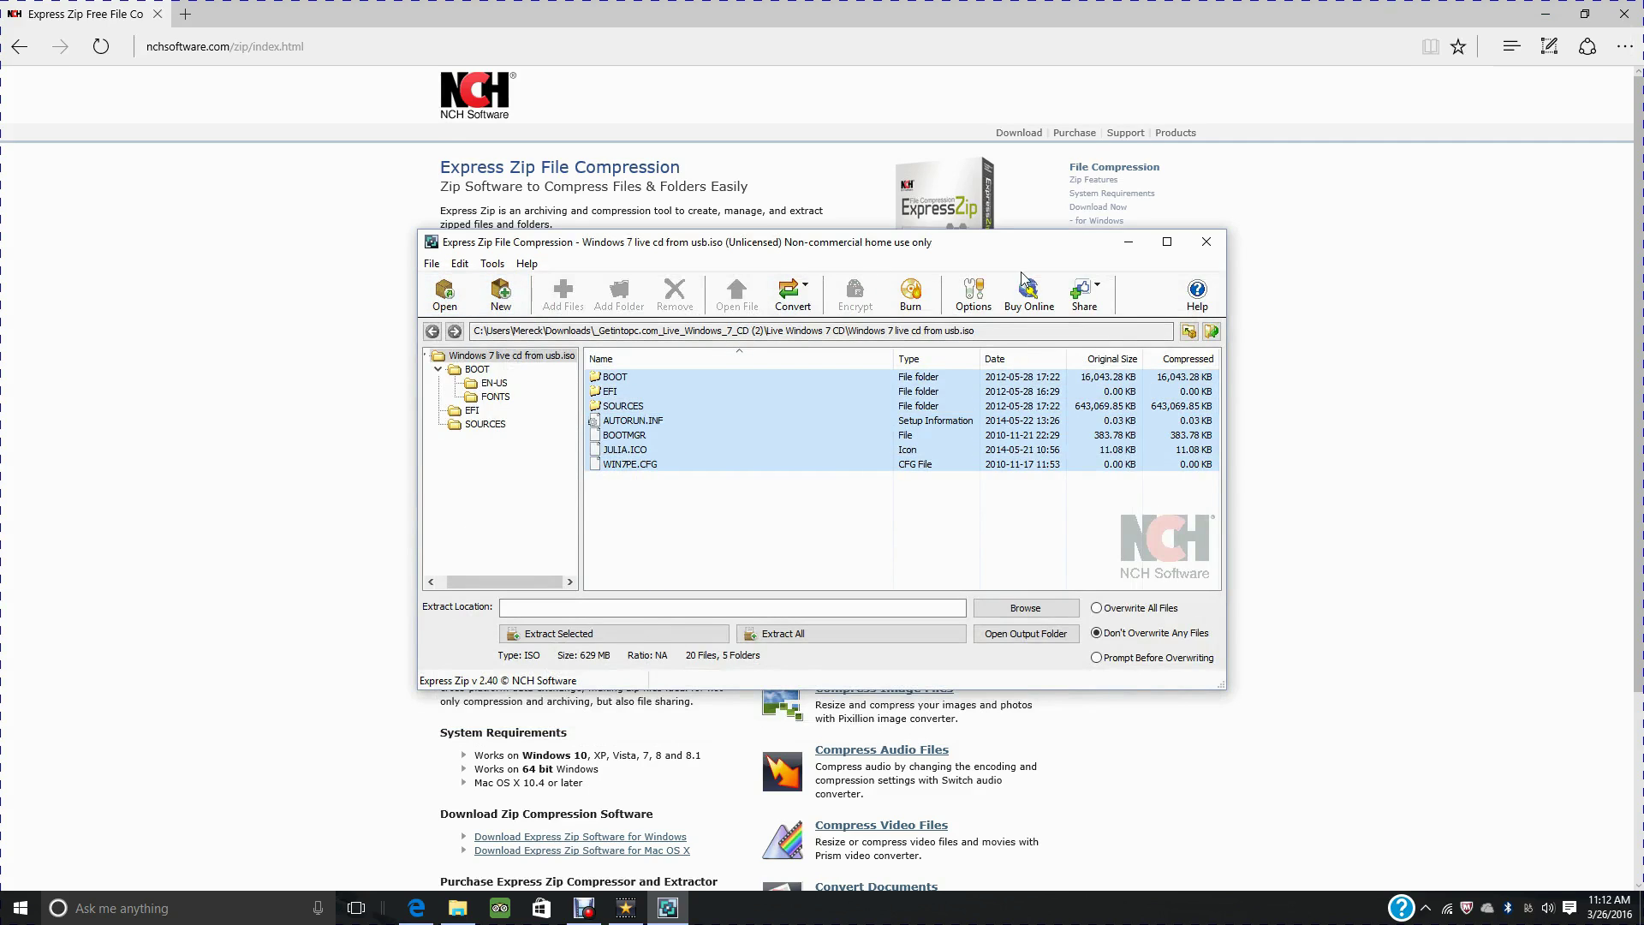
- Extract all image contents into a newly created Desktop folder, New folder (9)
left_click(432, 266)
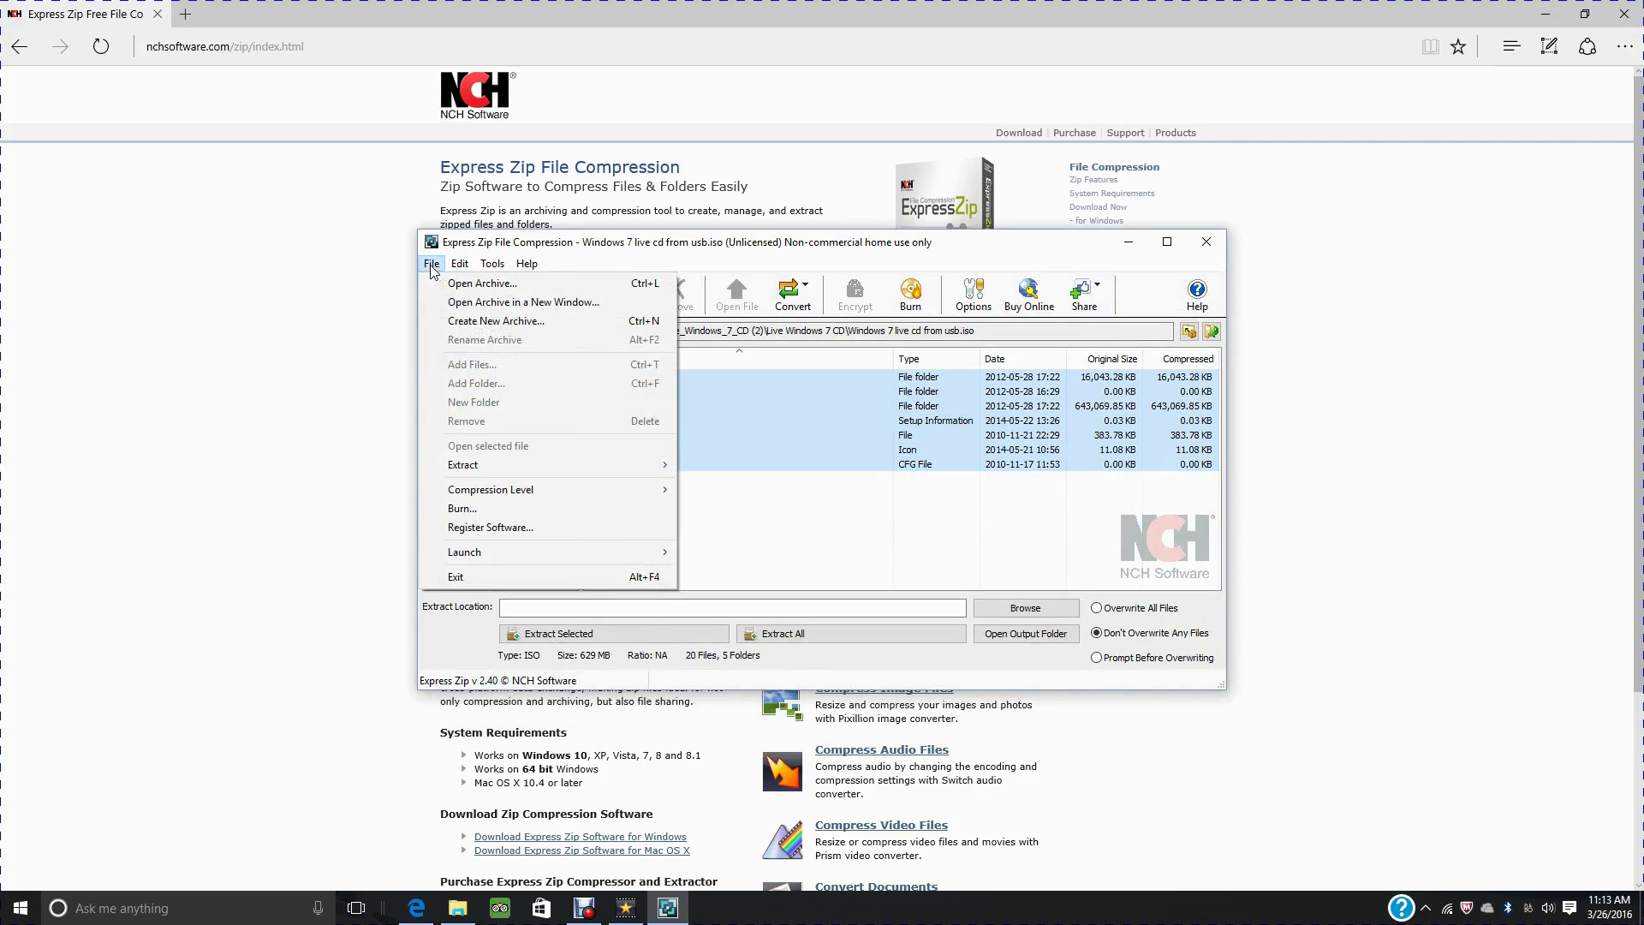
mouse_move(466, 465)
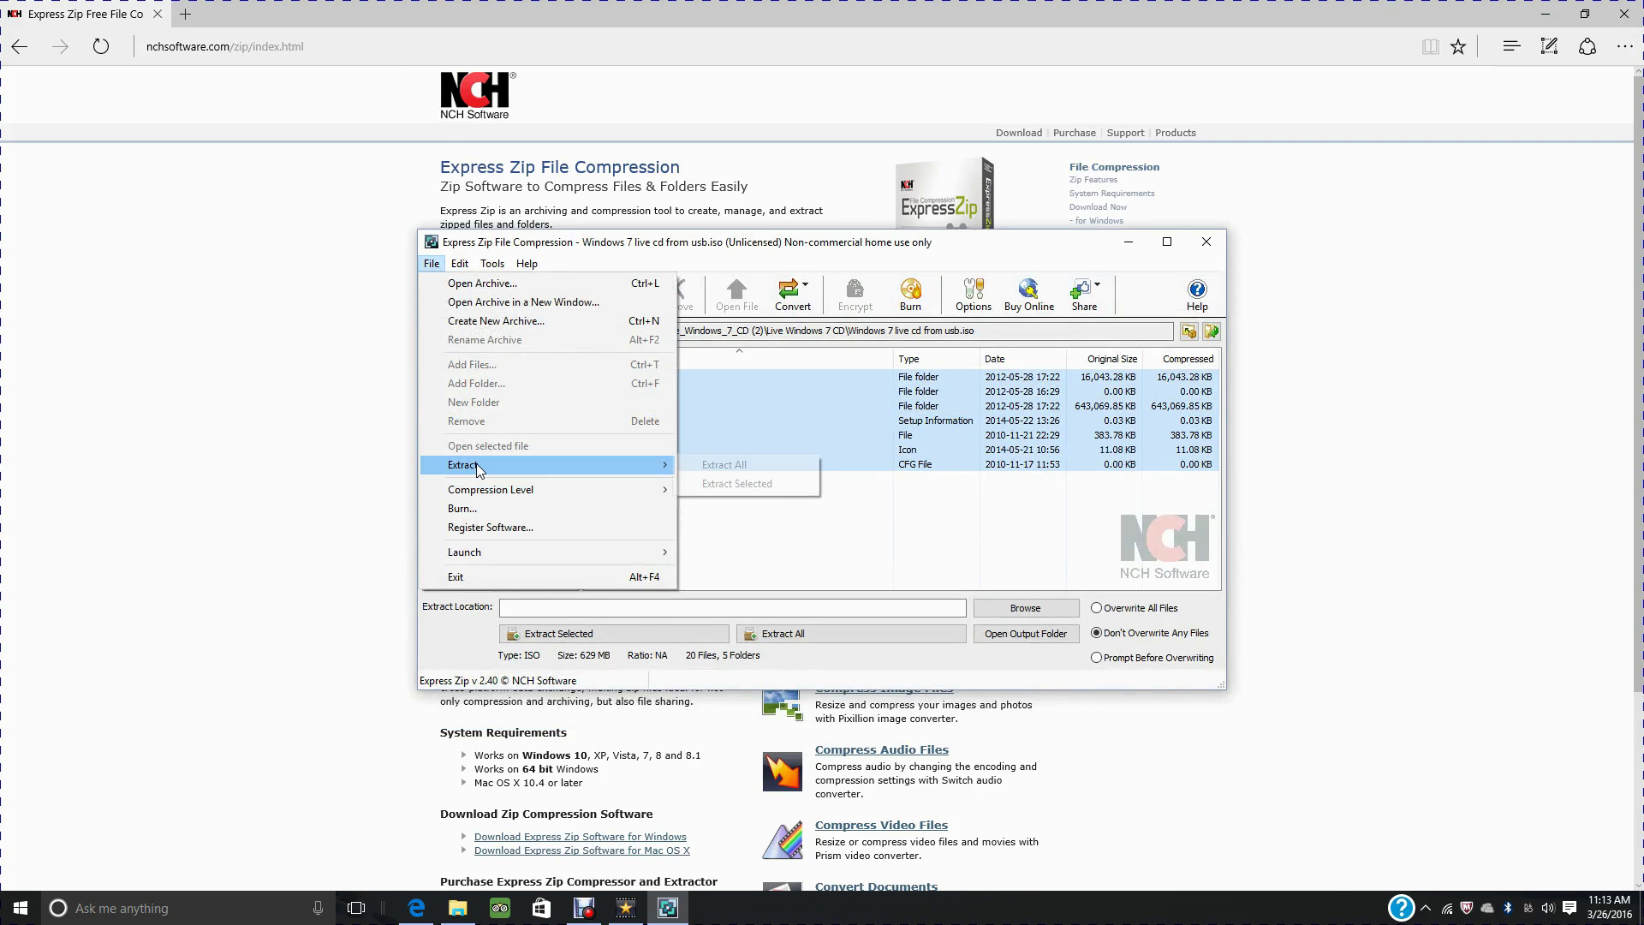
left_click(785, 464)
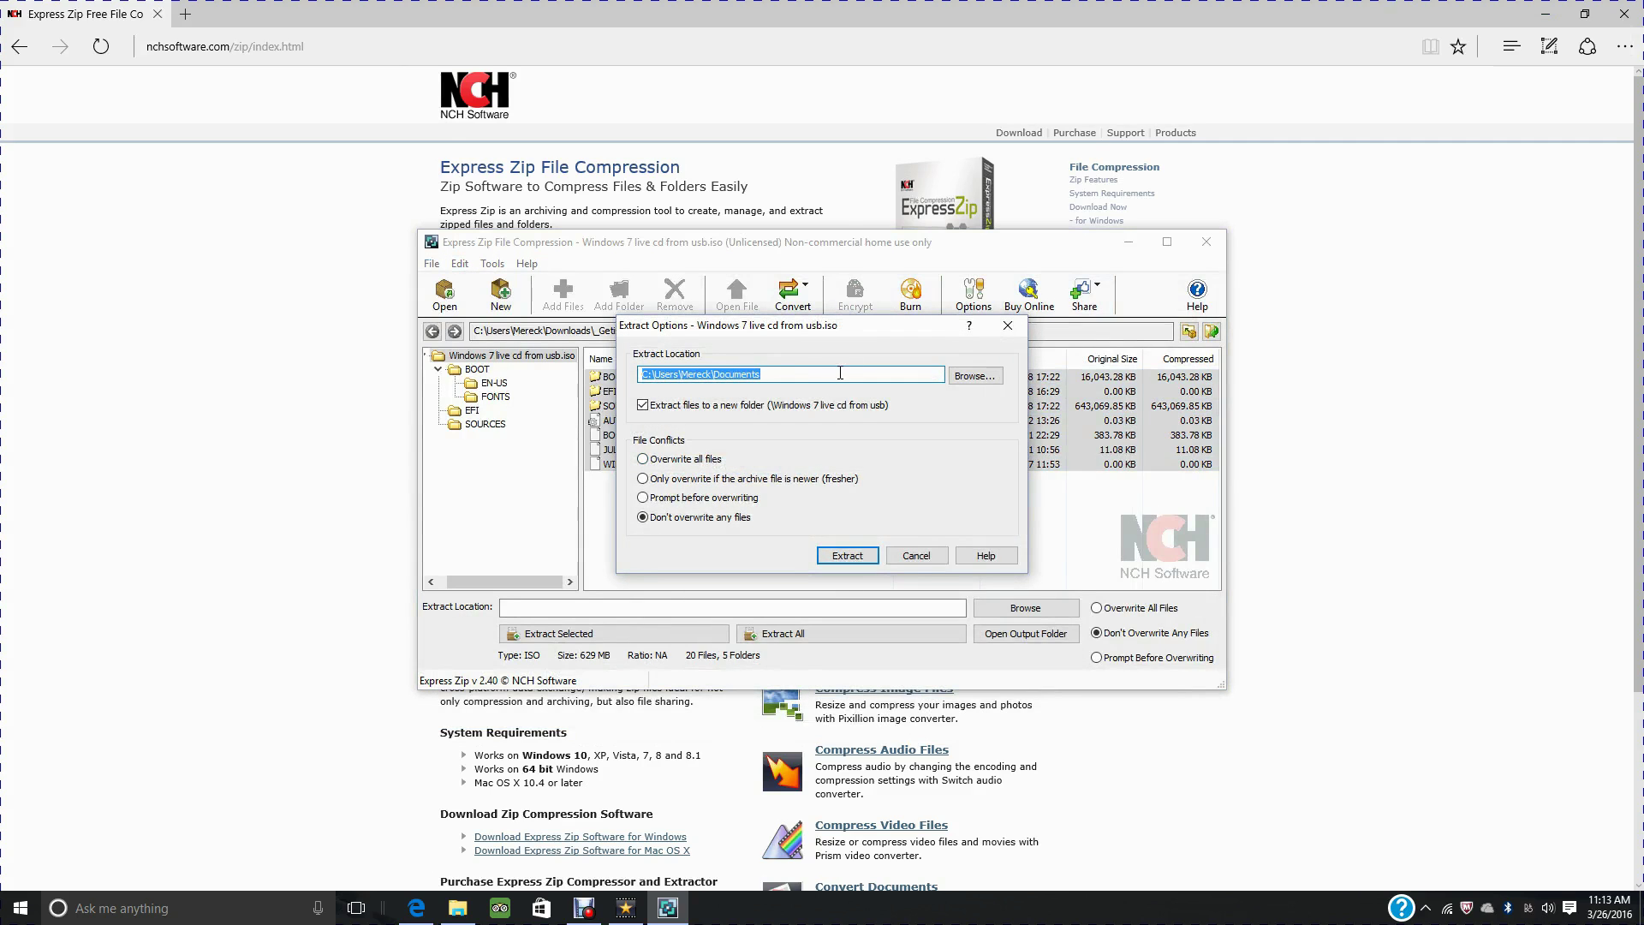
left_click(975, 376)
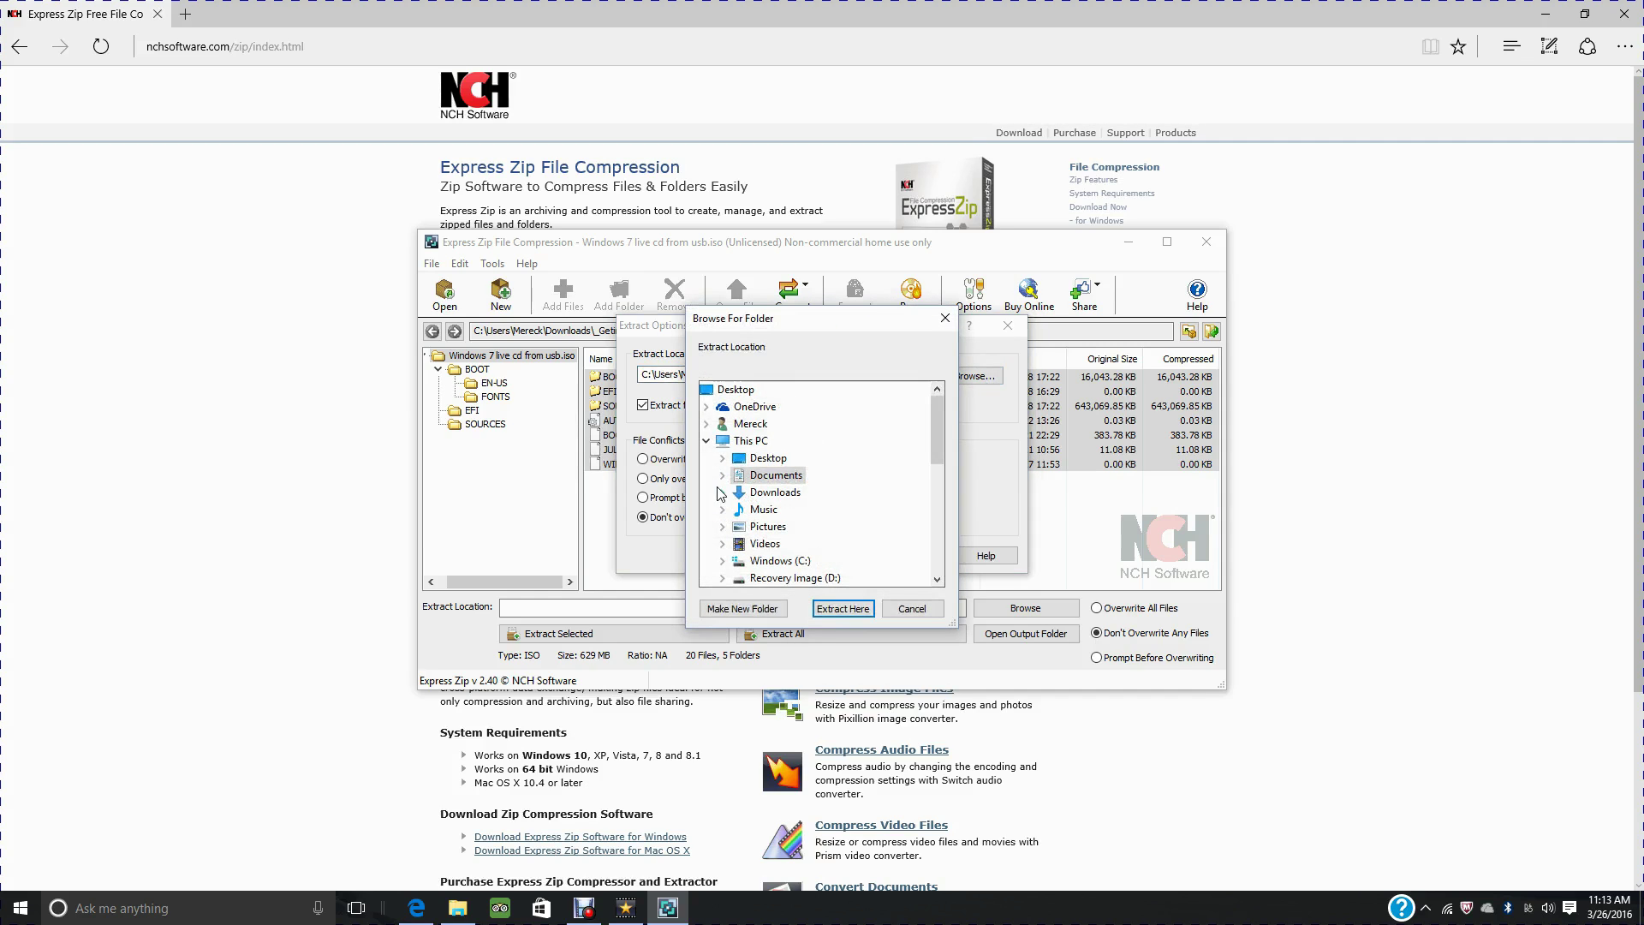
left_click(724, 476)
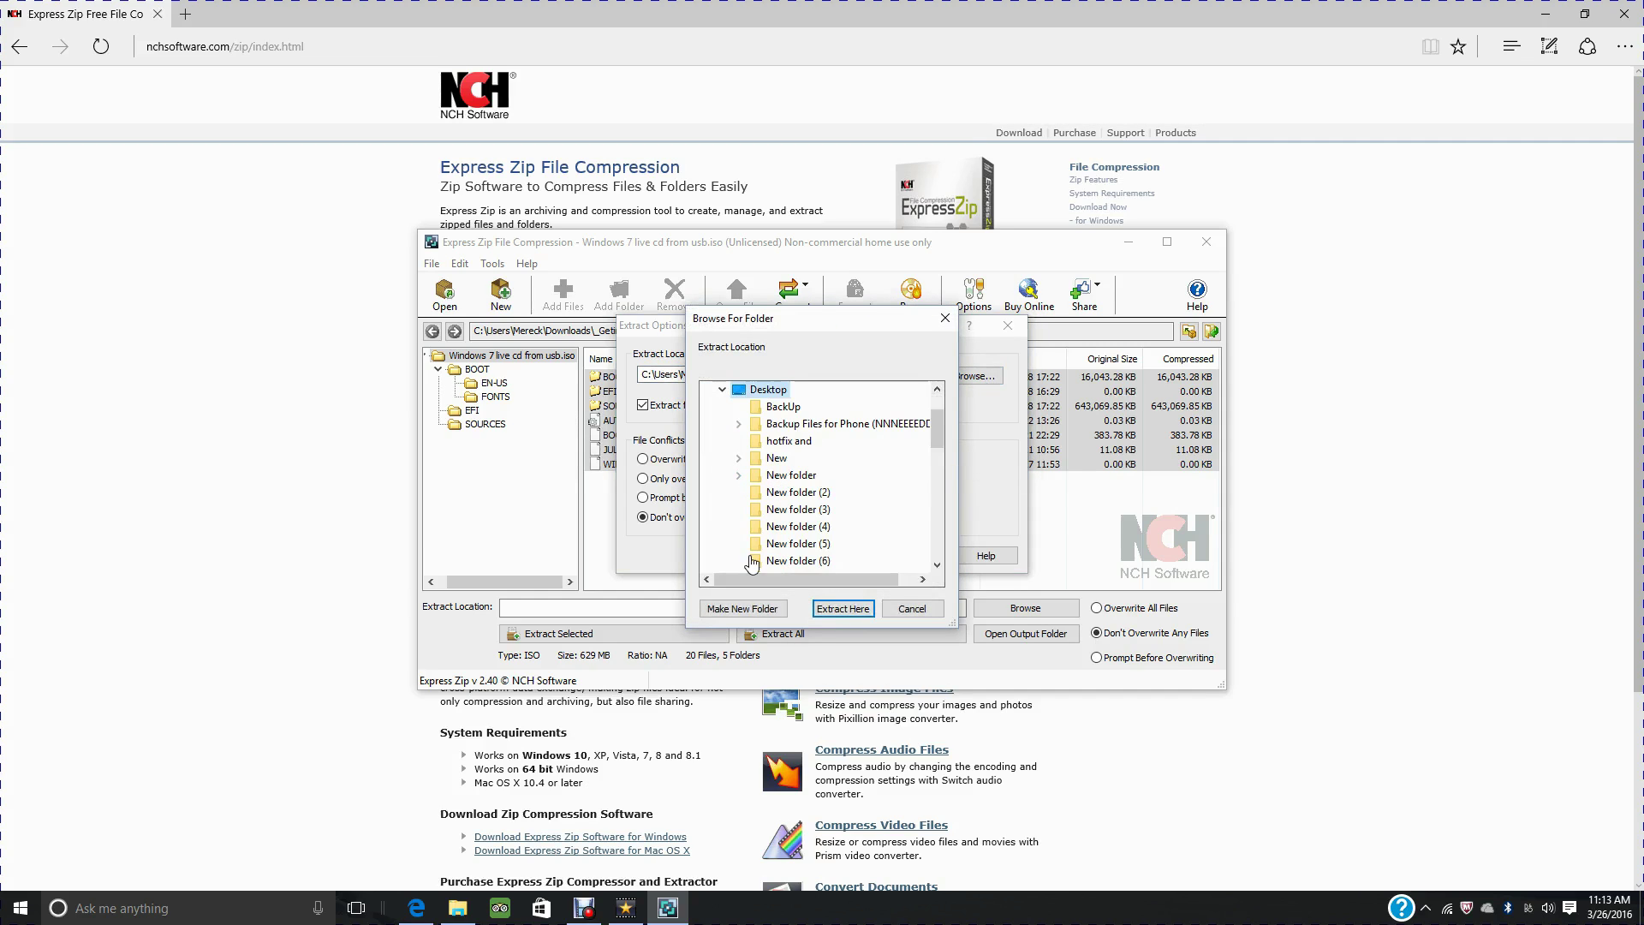
left_click(745, 609)
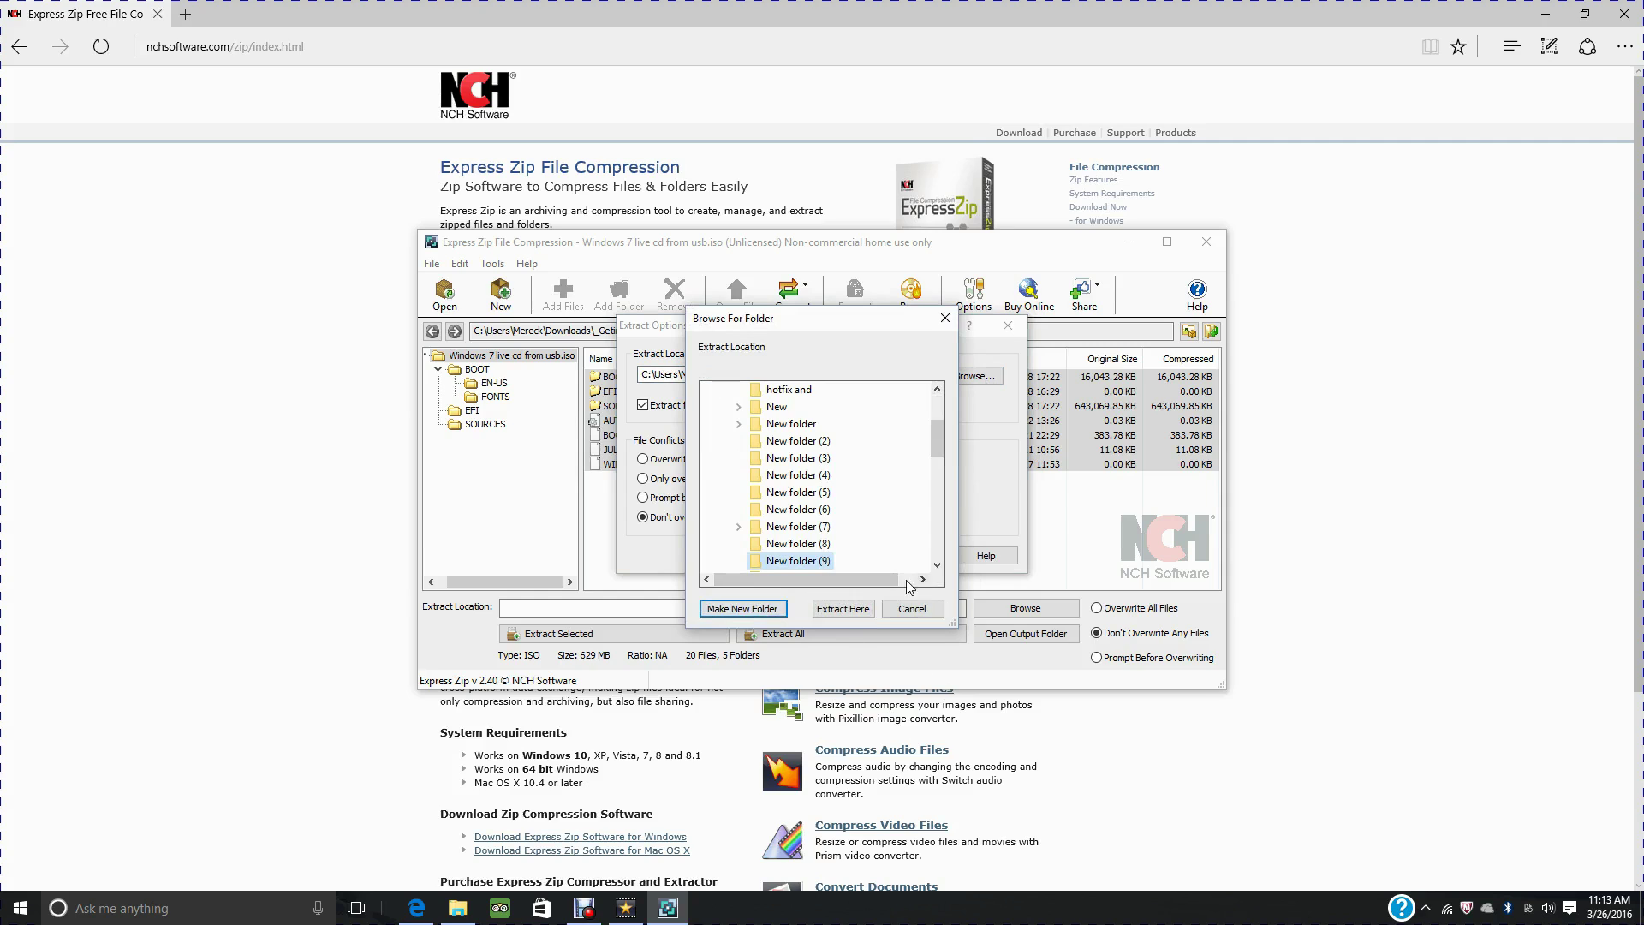
left_click(838, 608)
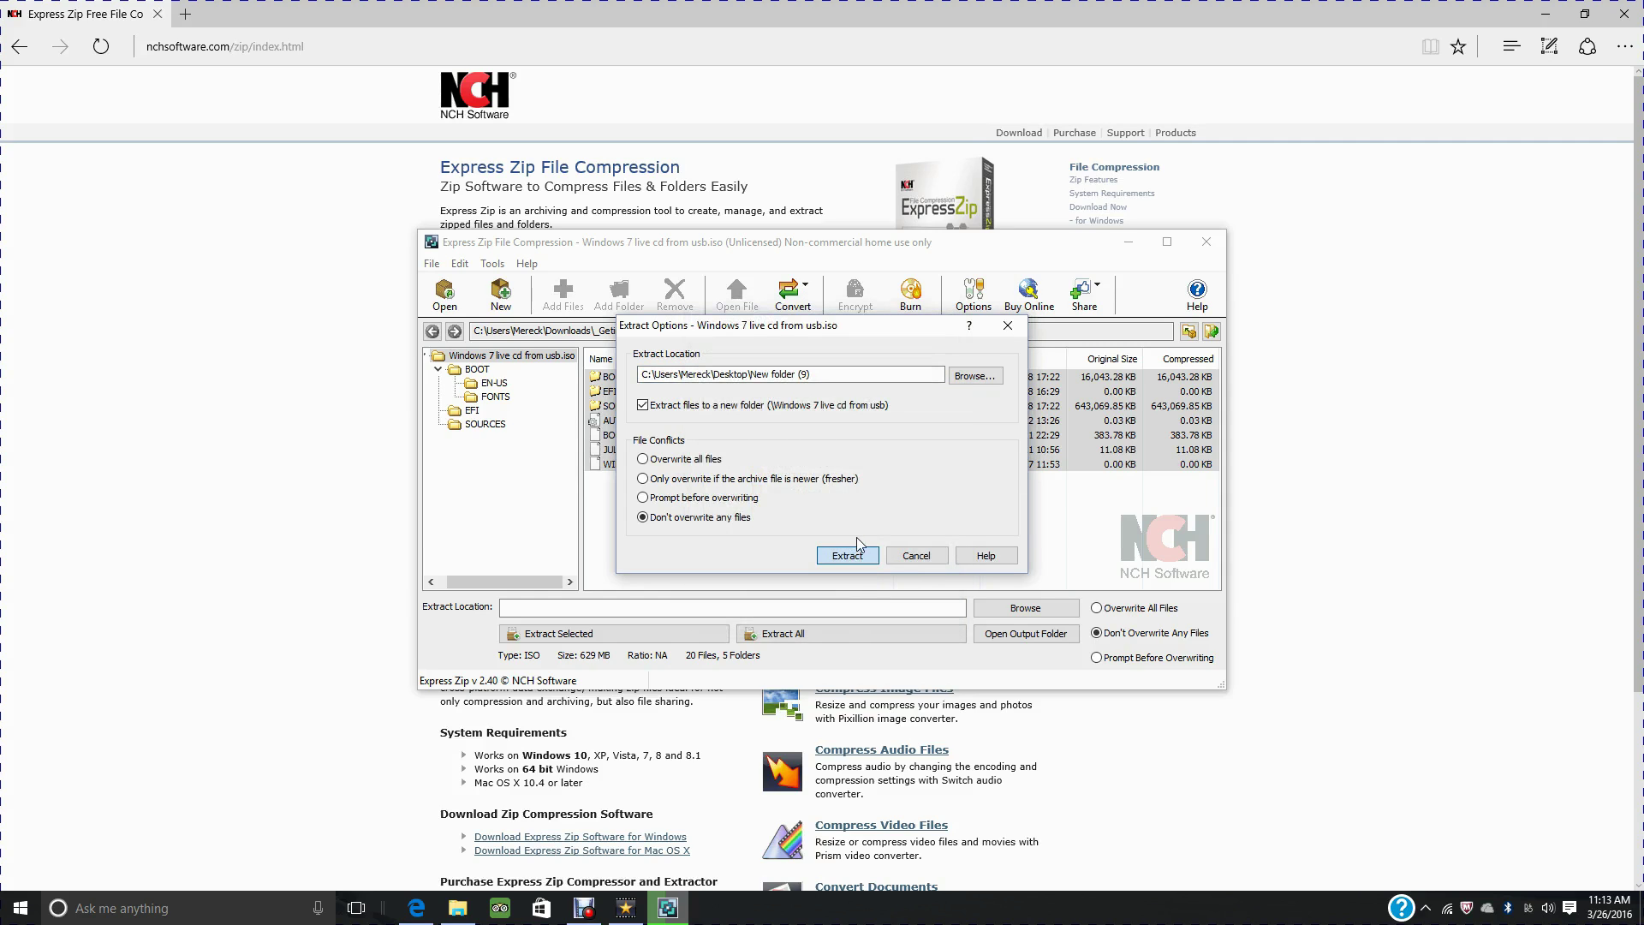
left_click(856, 548)
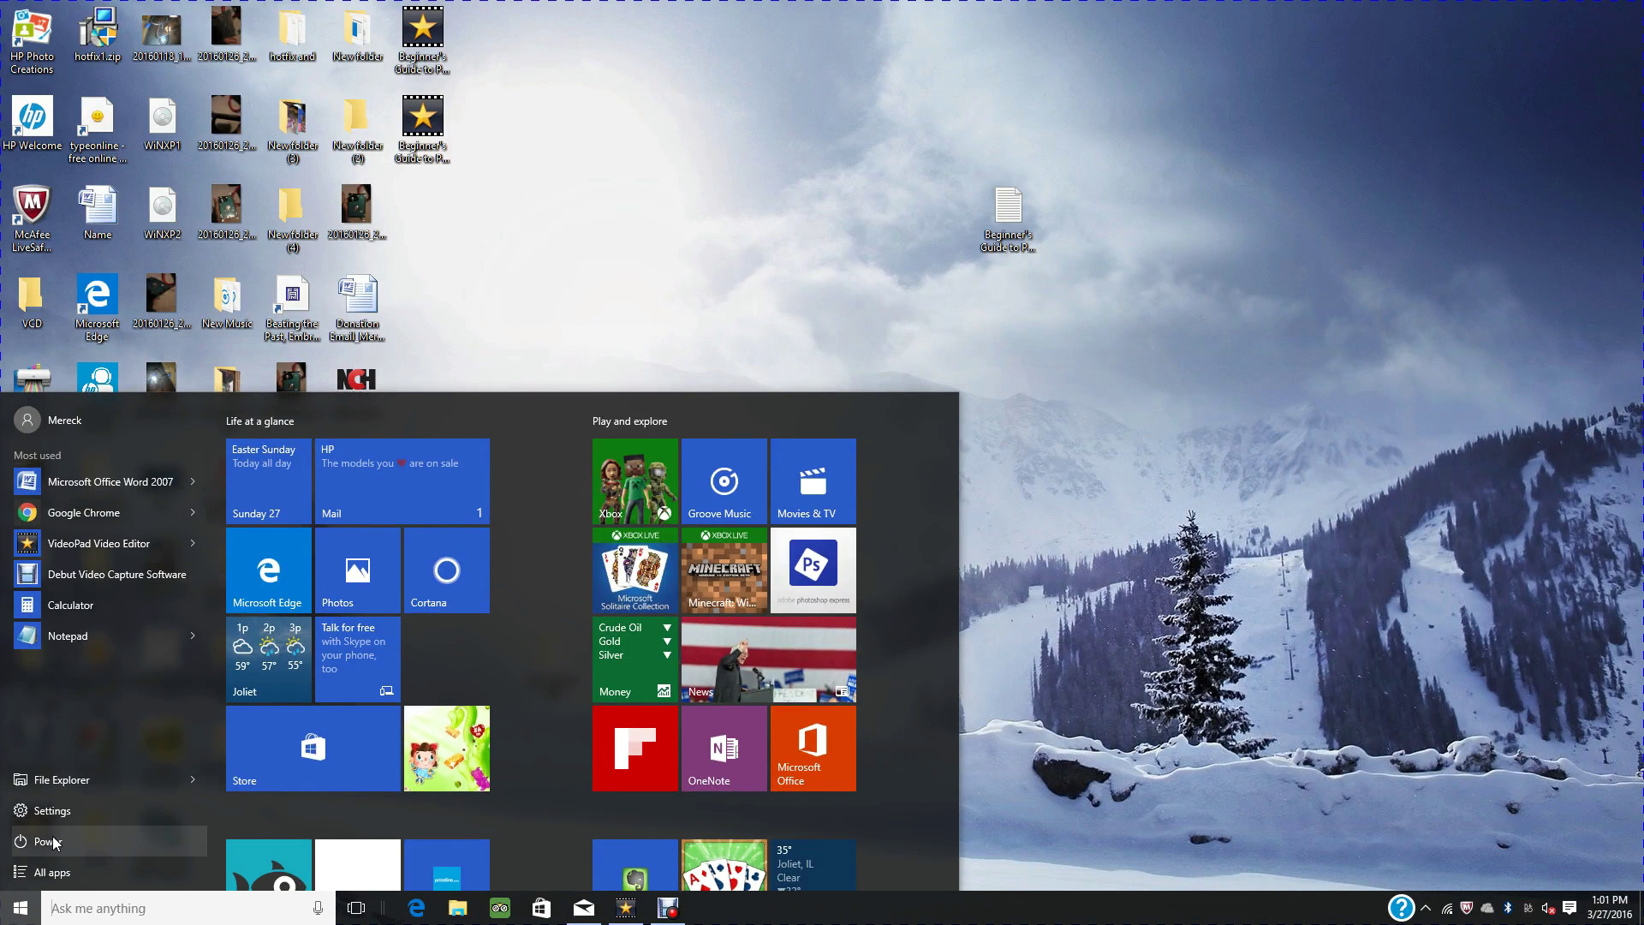
- Show the Start menu power options, including Sleep and Restart
left_click(53, 842)
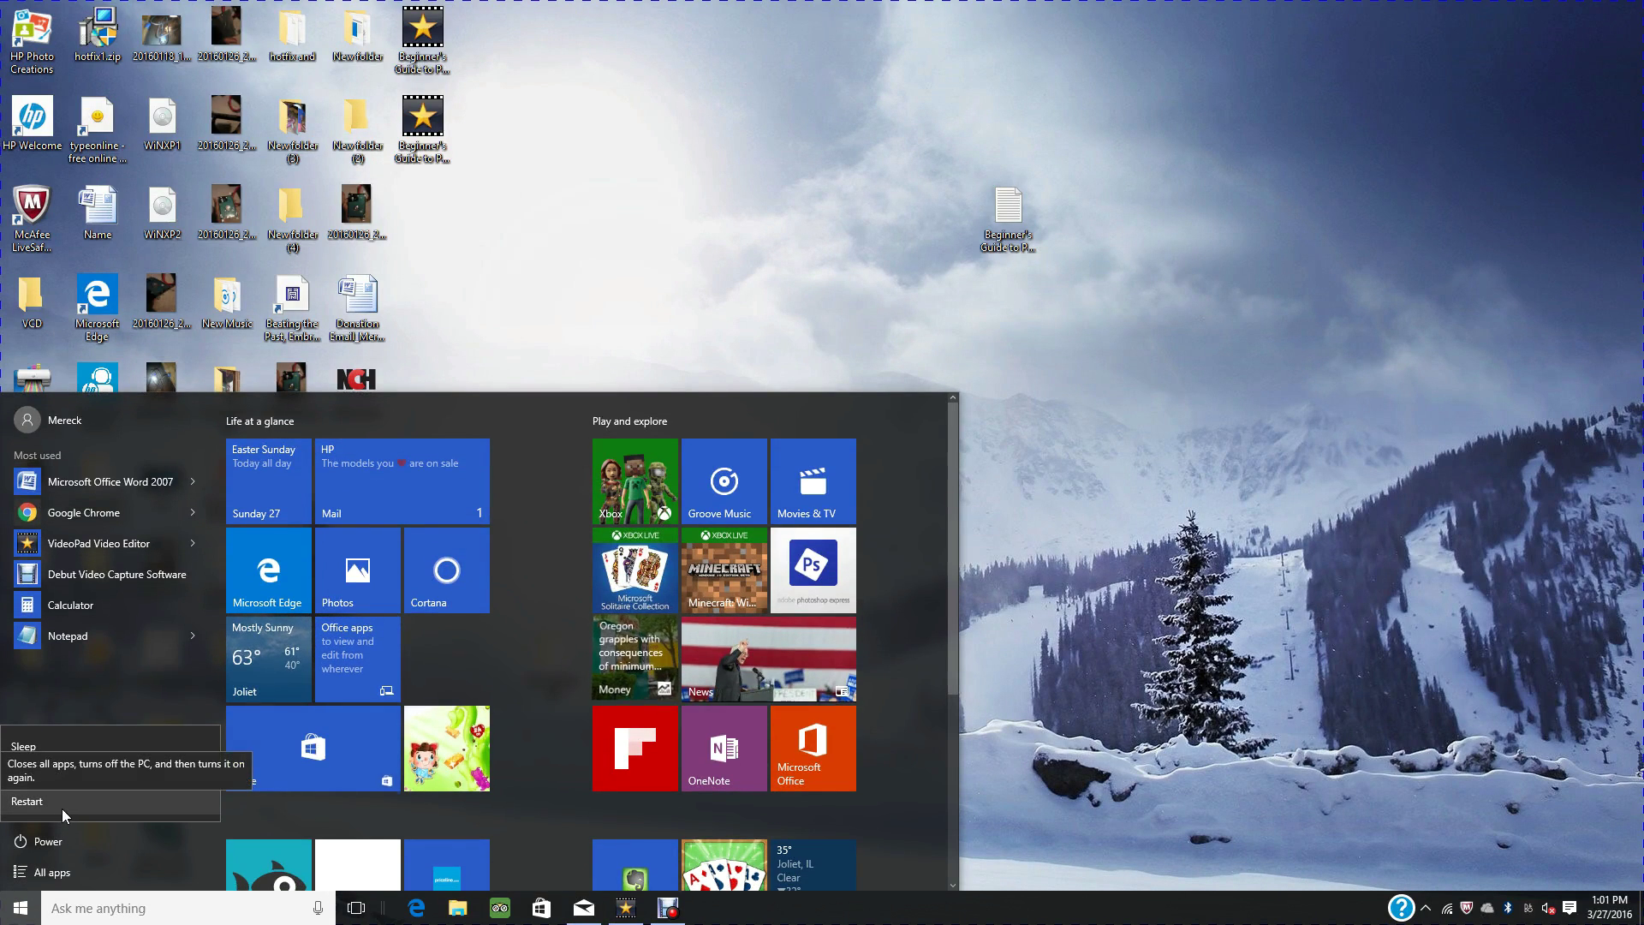